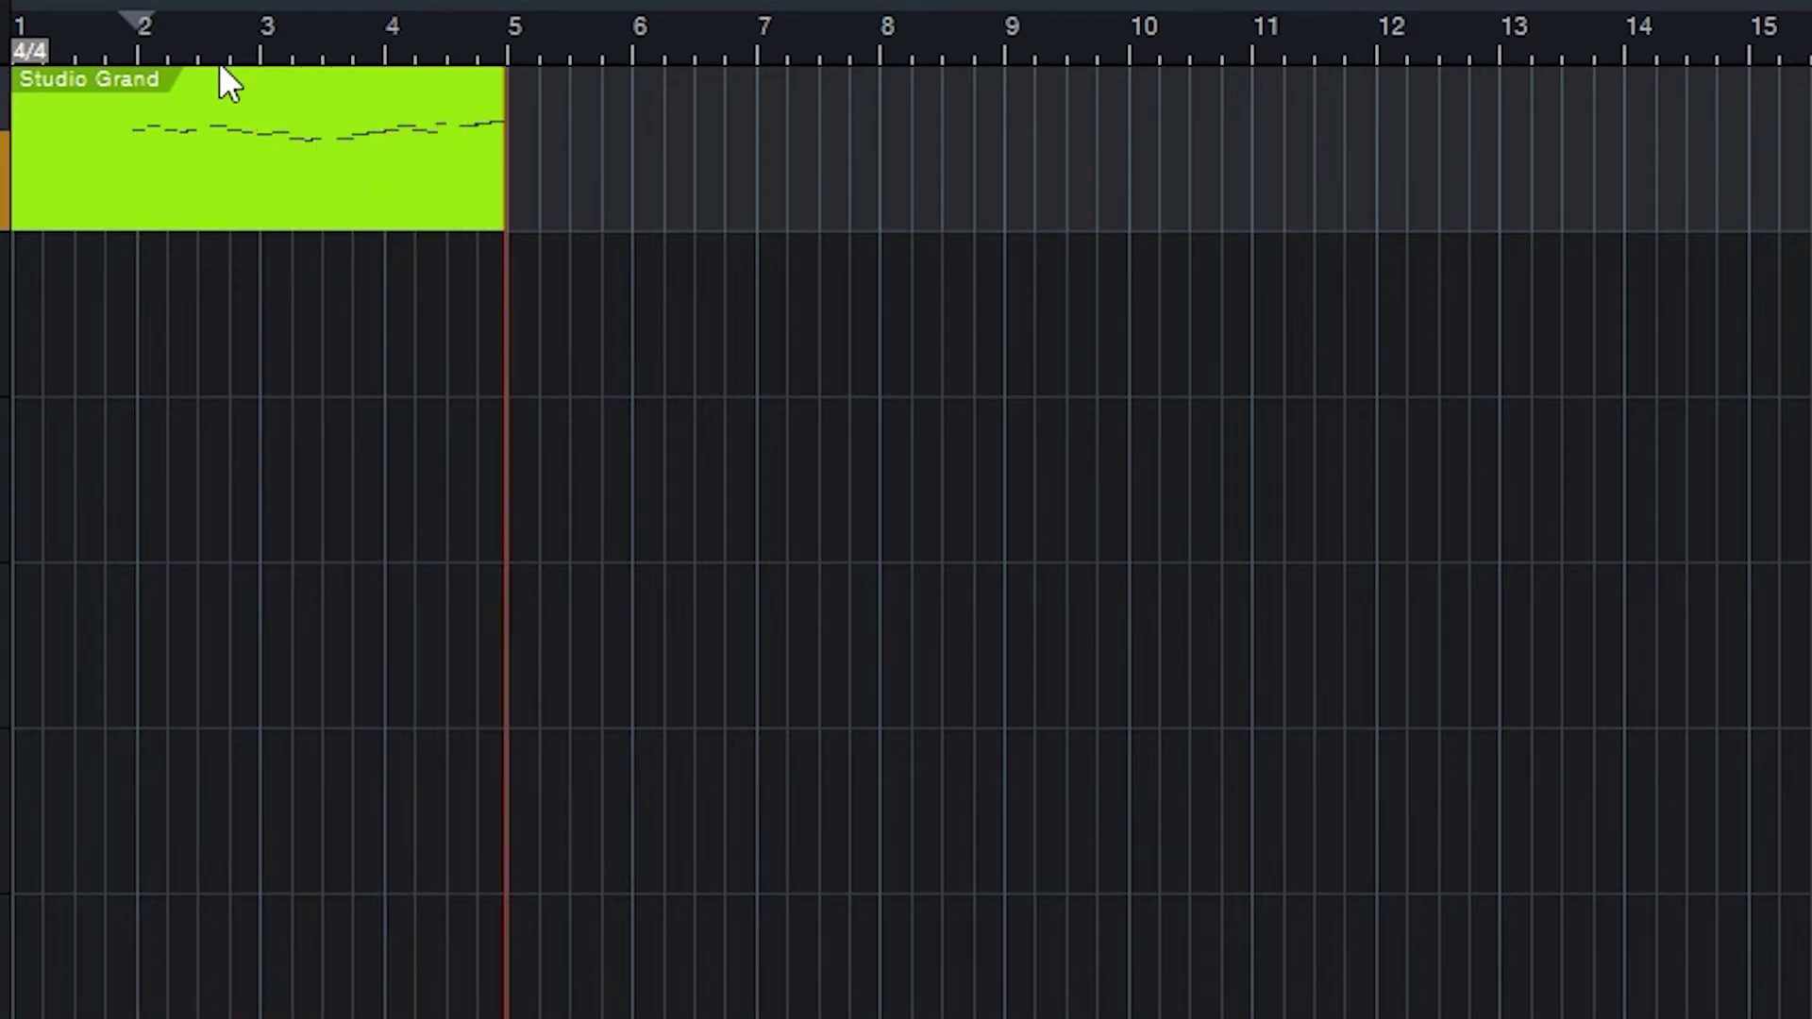
Step: Open the recorded Studio Grand melody clip in the note editor and quantize the ends of all its notes
key("space")
double_click(221, 72)
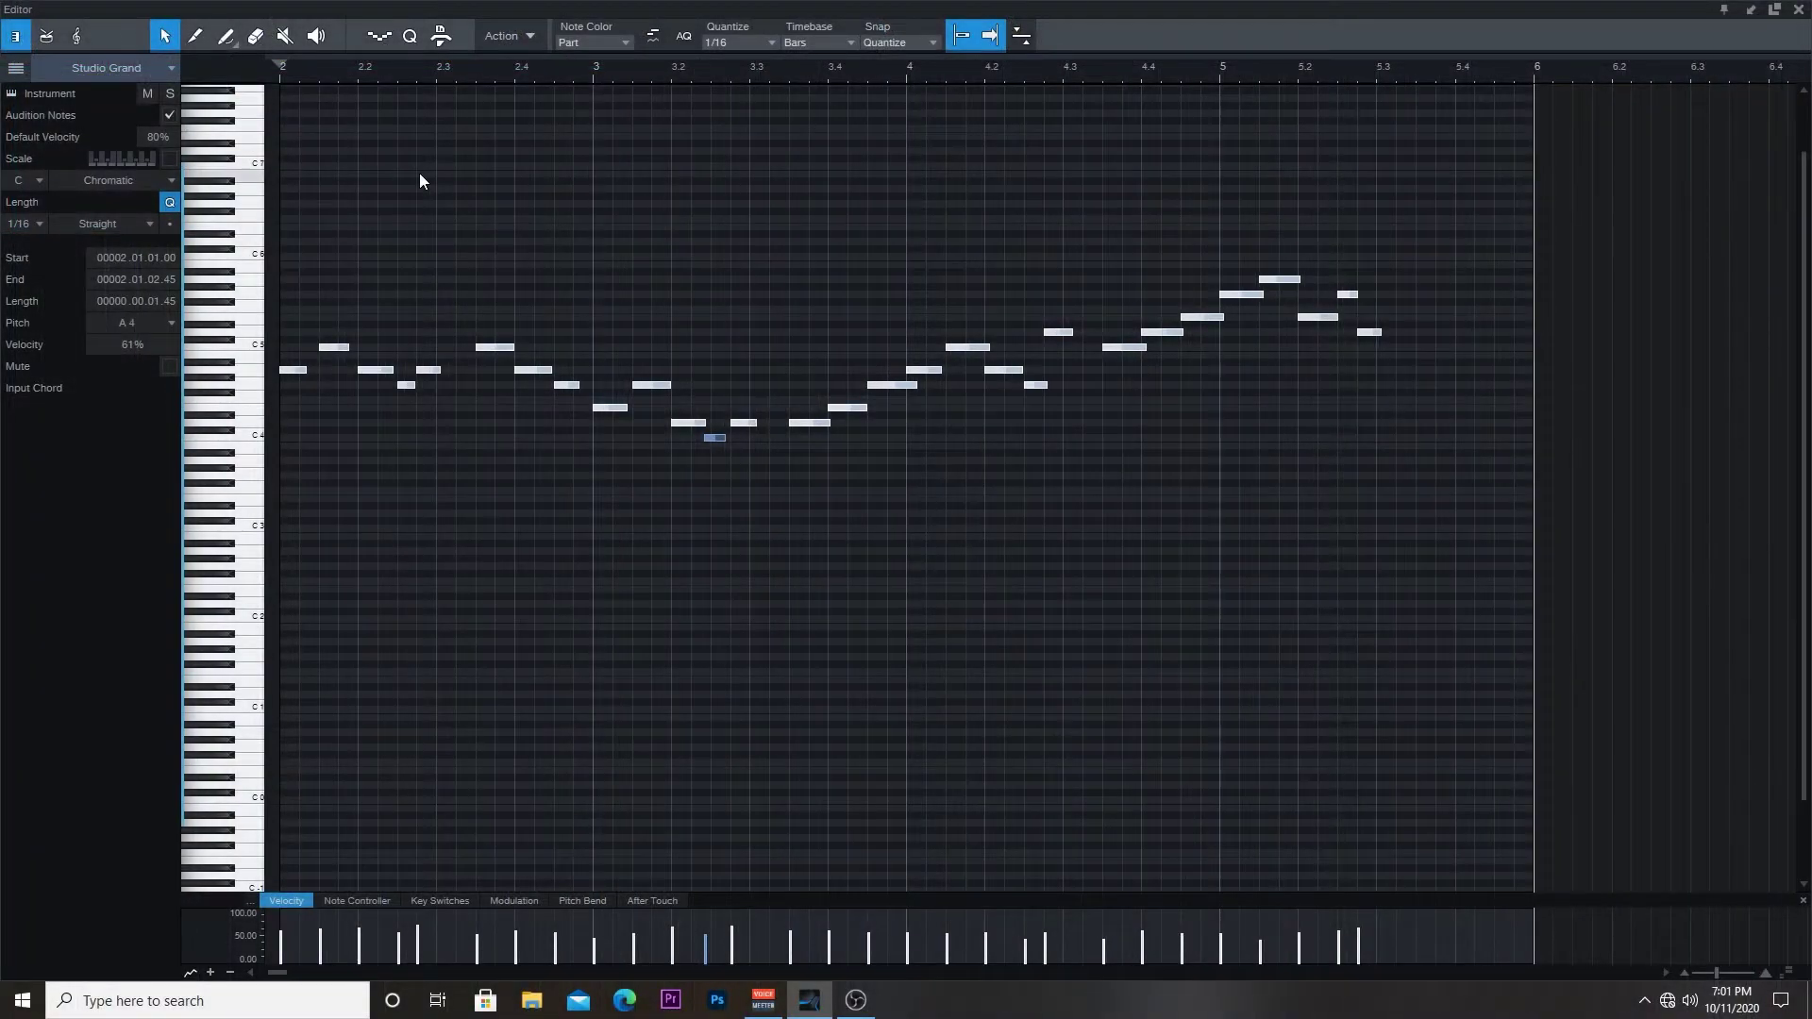
left_click(532, 35)
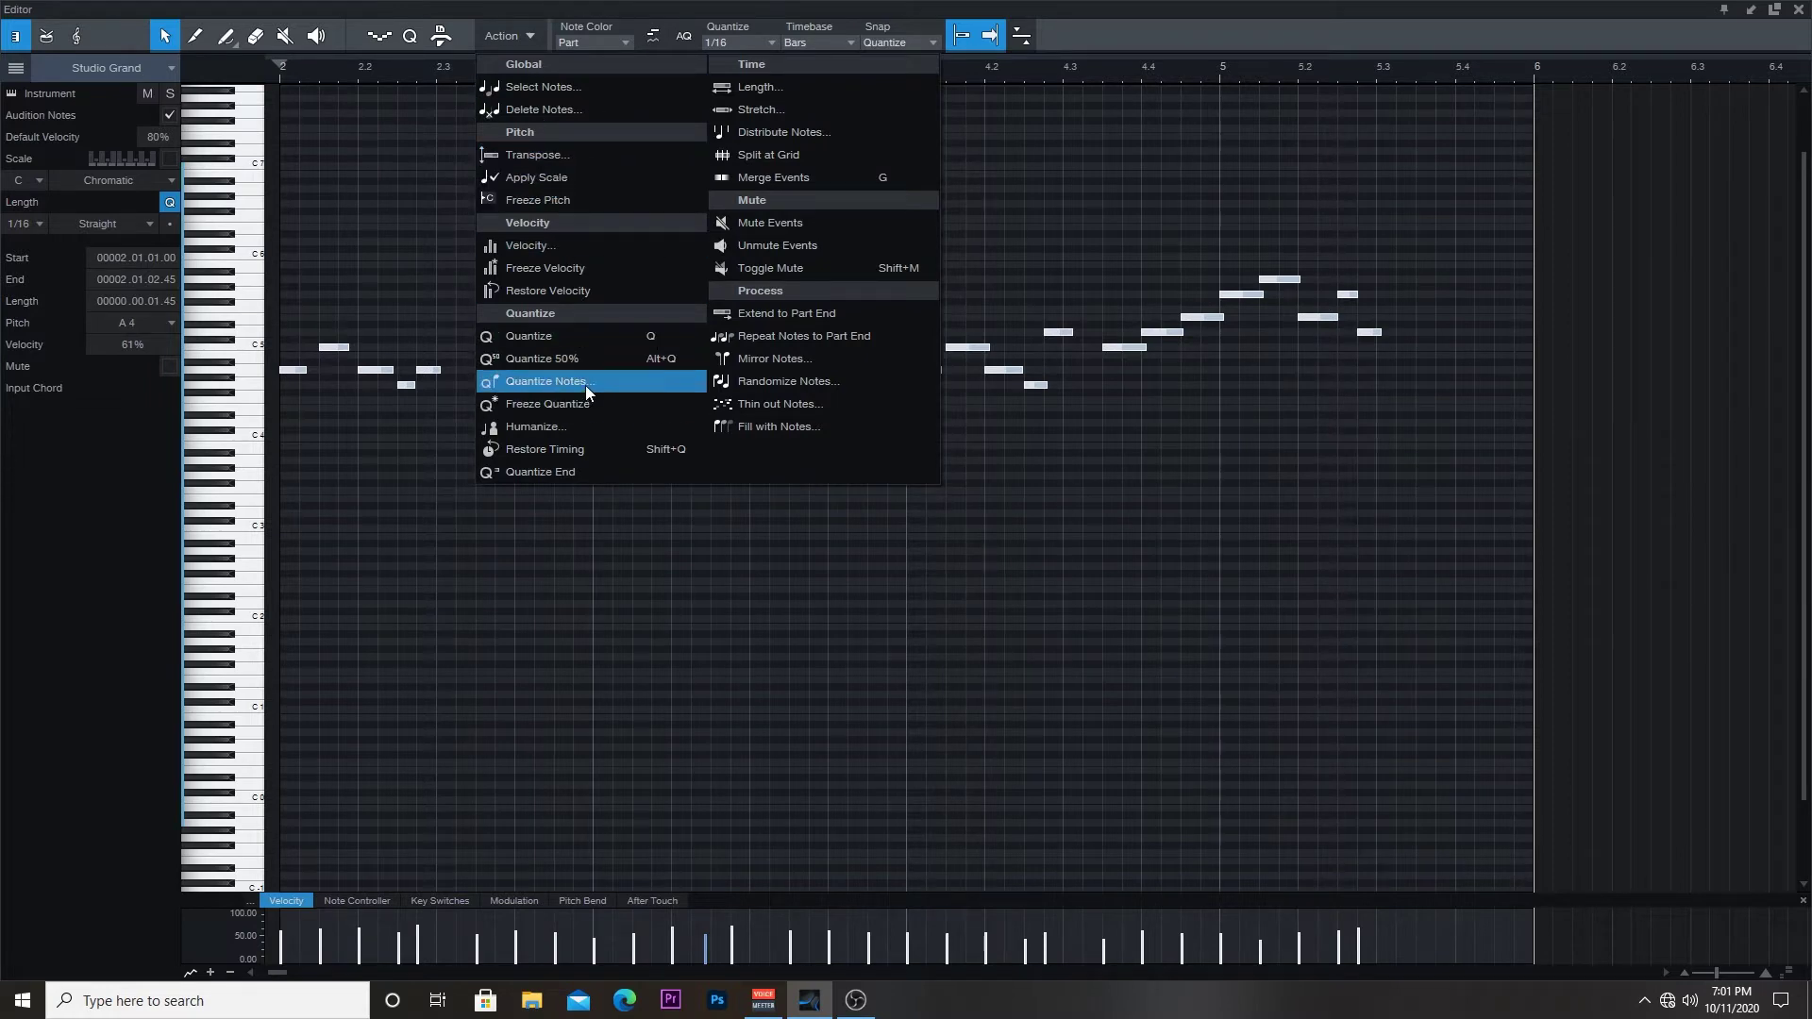
left_click(590, 467)
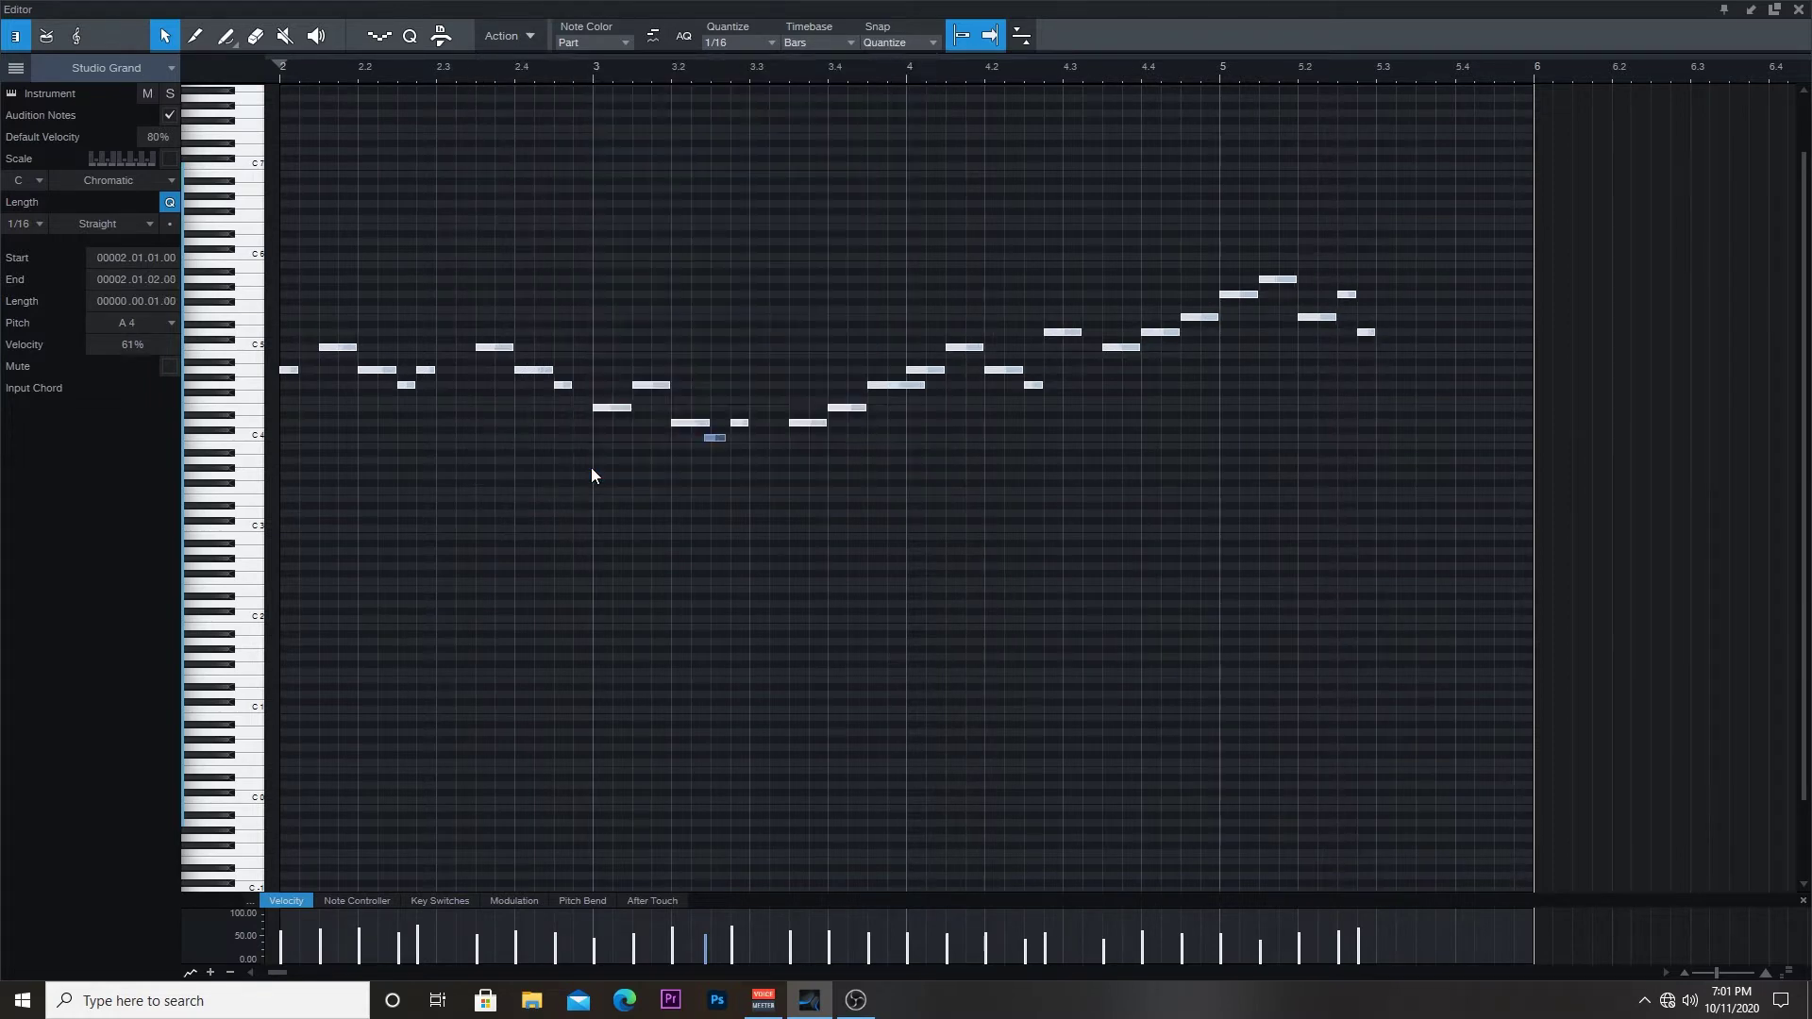
left_click(386, 218)
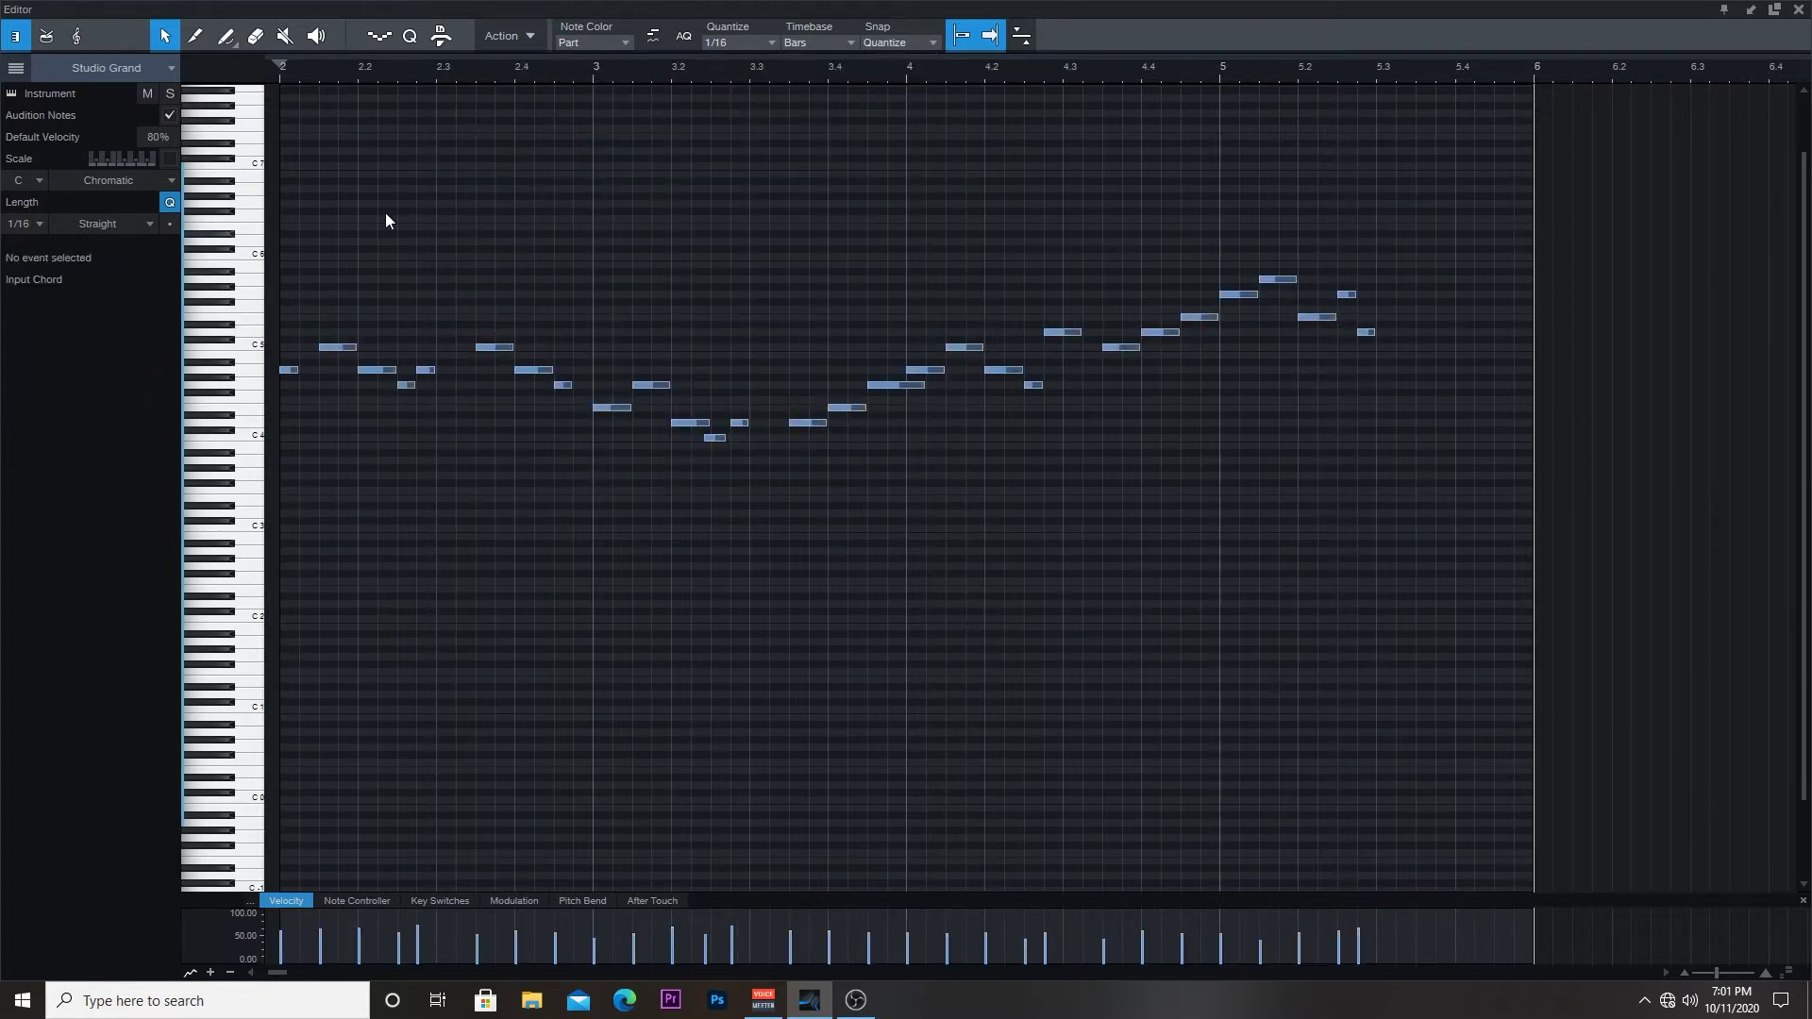
Step: Play the melody from bar 2 and adjust the timing of its lowest note in bar 3
left_click(279, 72)
key("space")
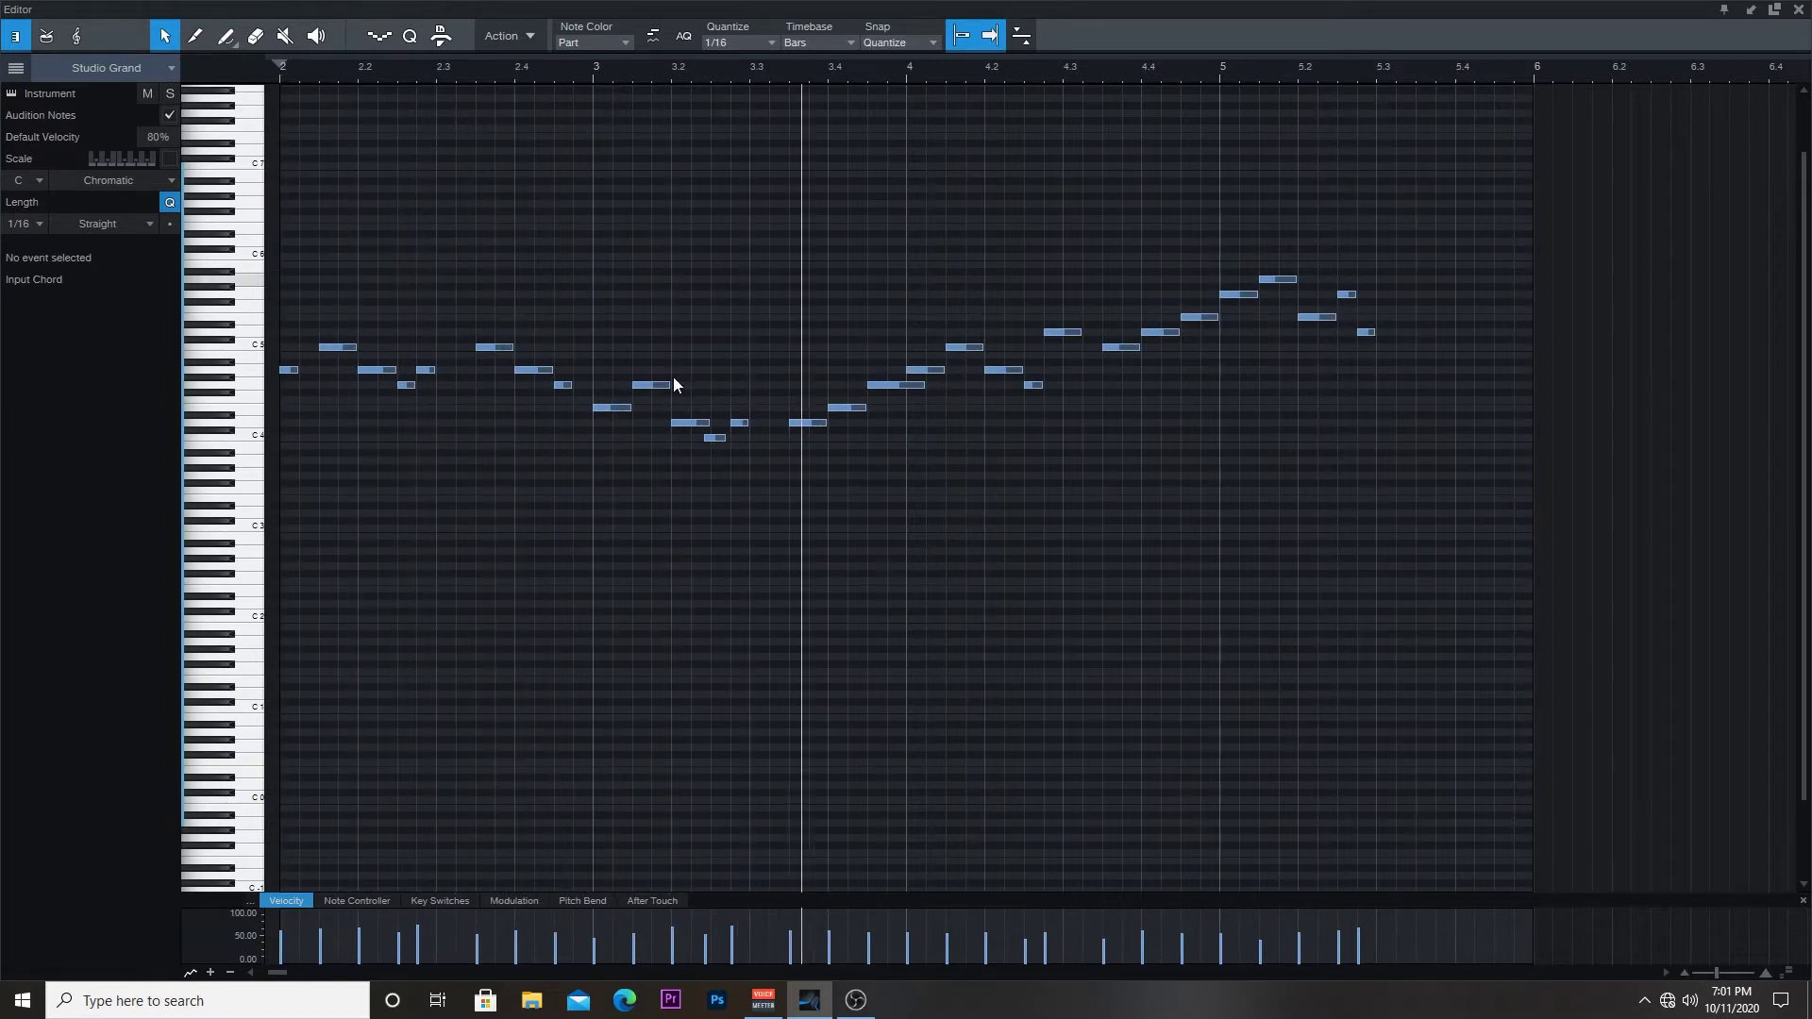
left_click(717, 438)
left_click_drag(728, 446, 729, 446)
key("f")
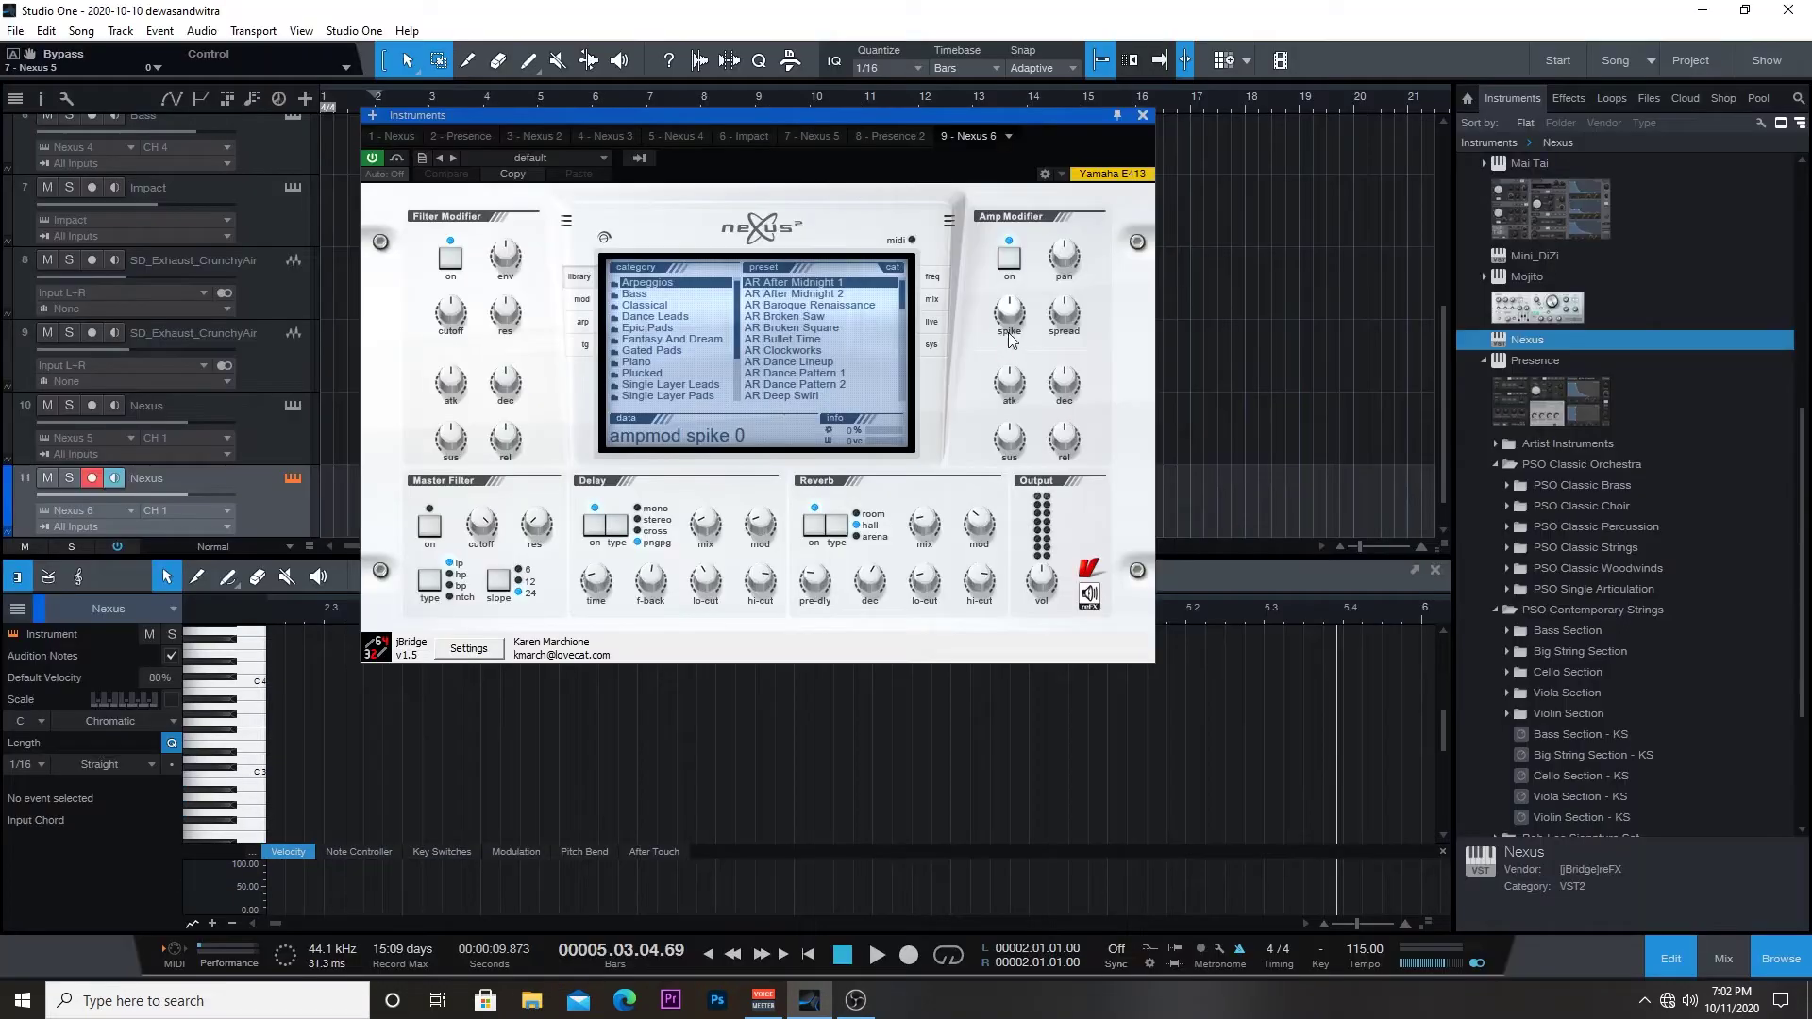
Step: Load the LD Attack Lead 3 preset from the Single Layer Leads category in the Nexus instrument
left_click(690, 385)
left_click(838, 315)
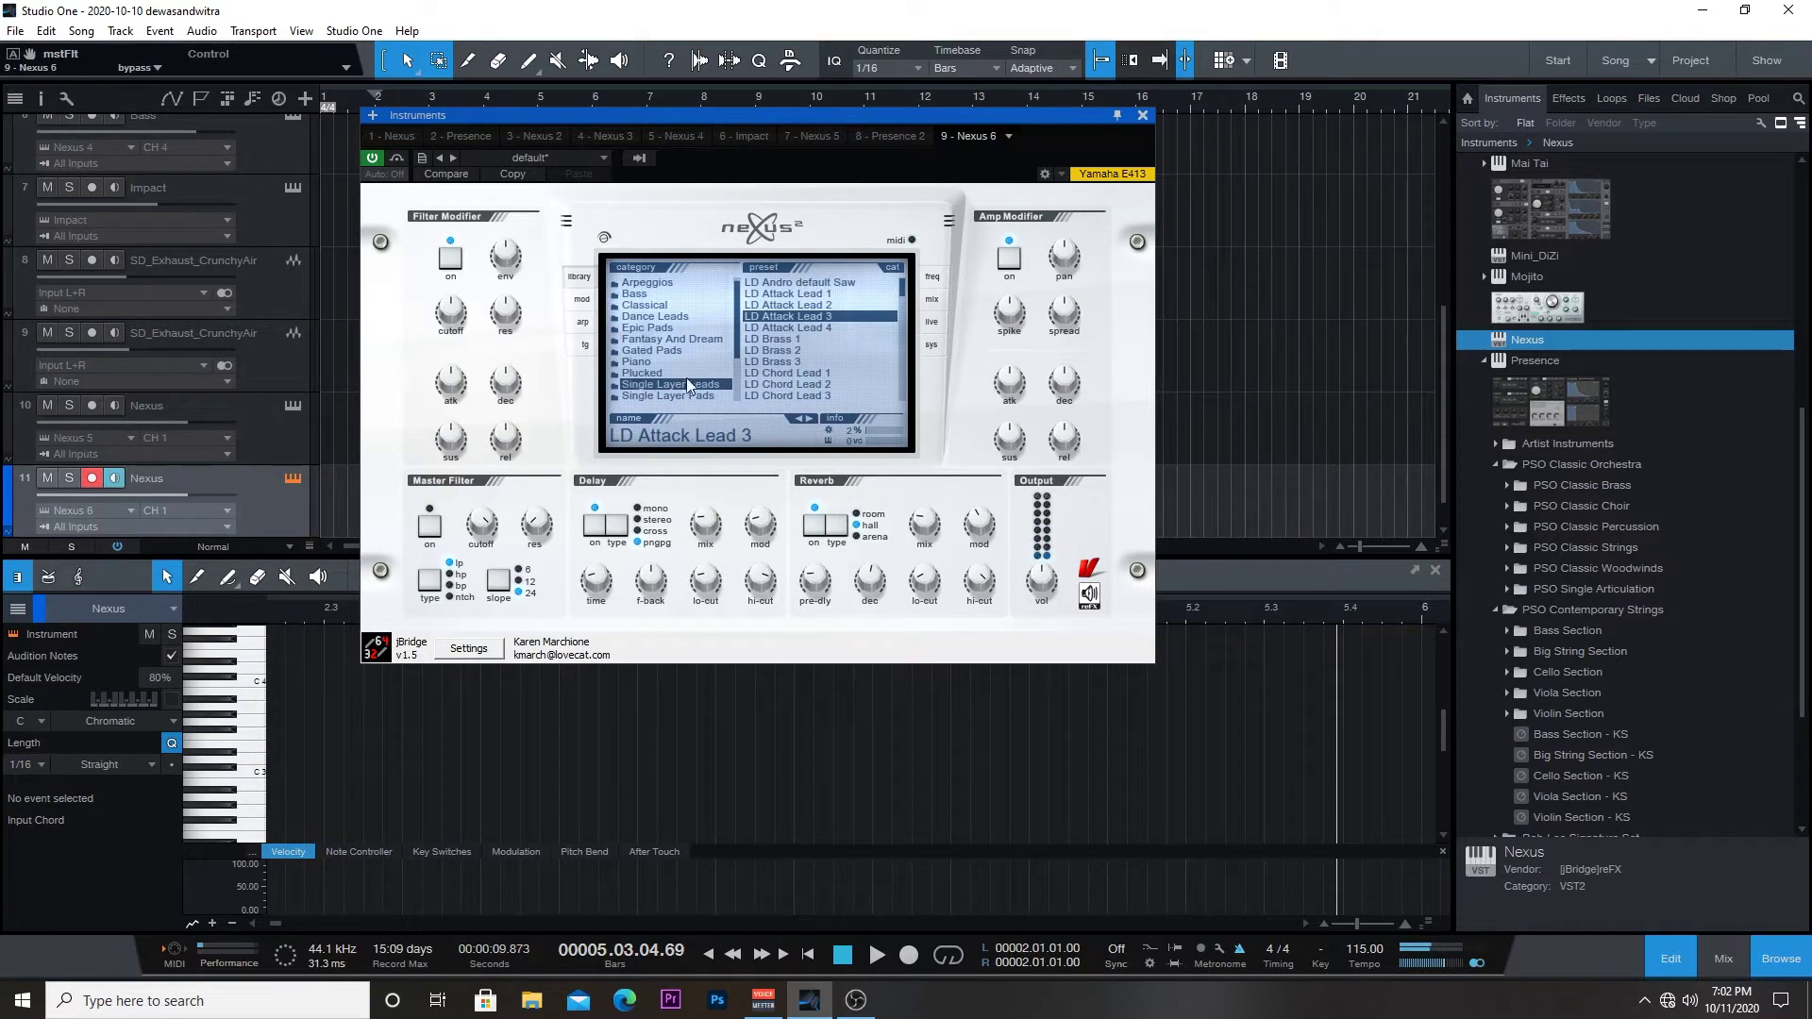
left_click(583, 299)
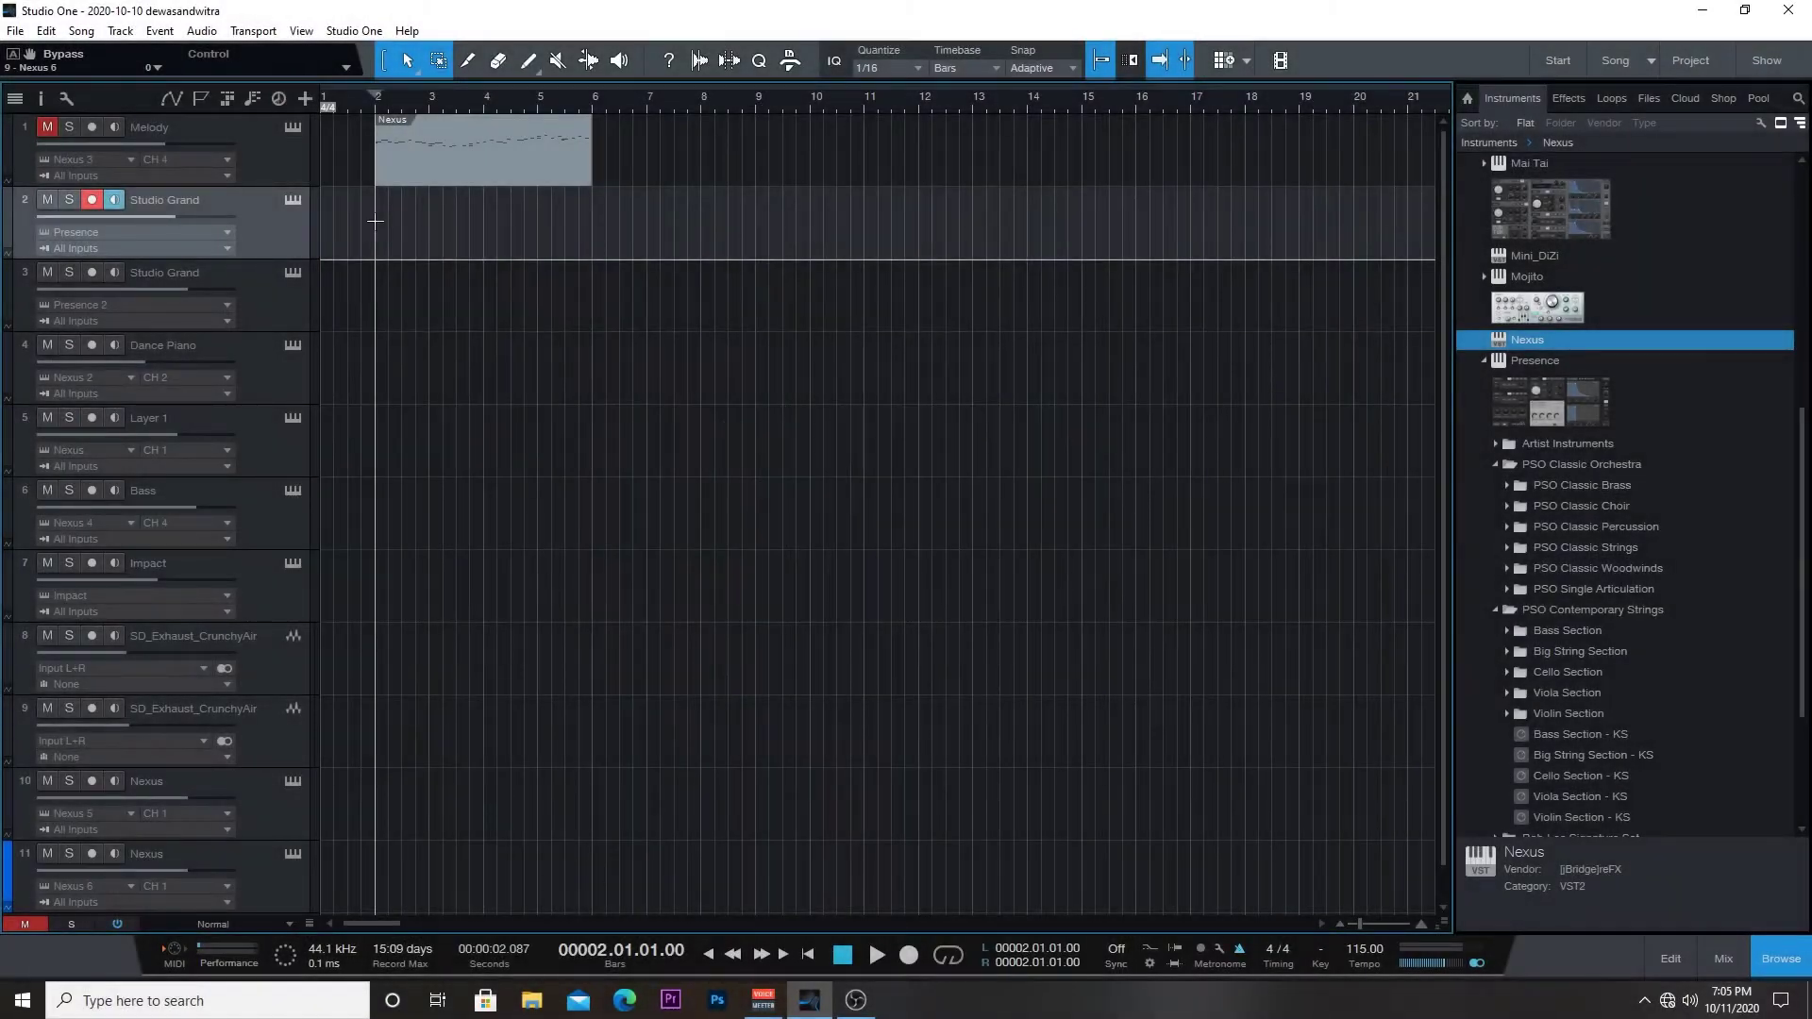
Step: Draw an empty Studio Grand part from bar 2 to bar 6 on track 2 and open it in the full-size note editor
left_click_drag(376, 222, 583, 230)
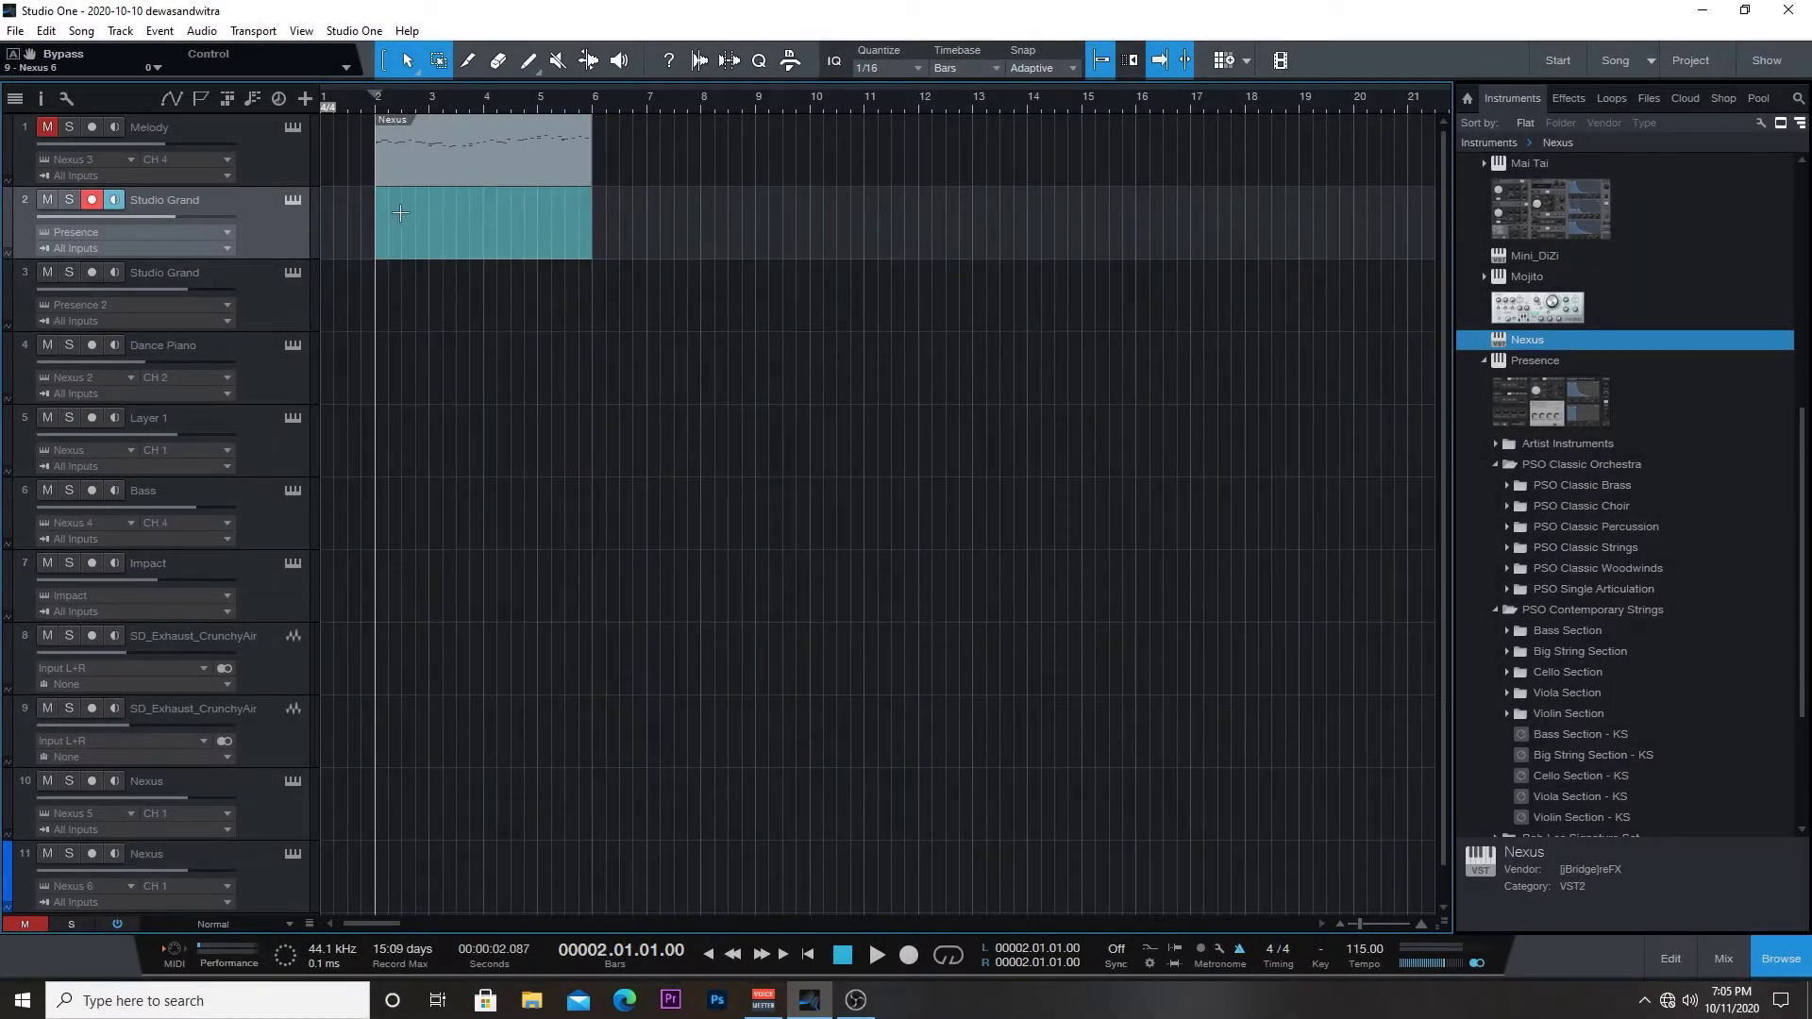
left_click(404, 68)
left_click(395, 168)
left_click(384, 222)
left_click(1671, 959)
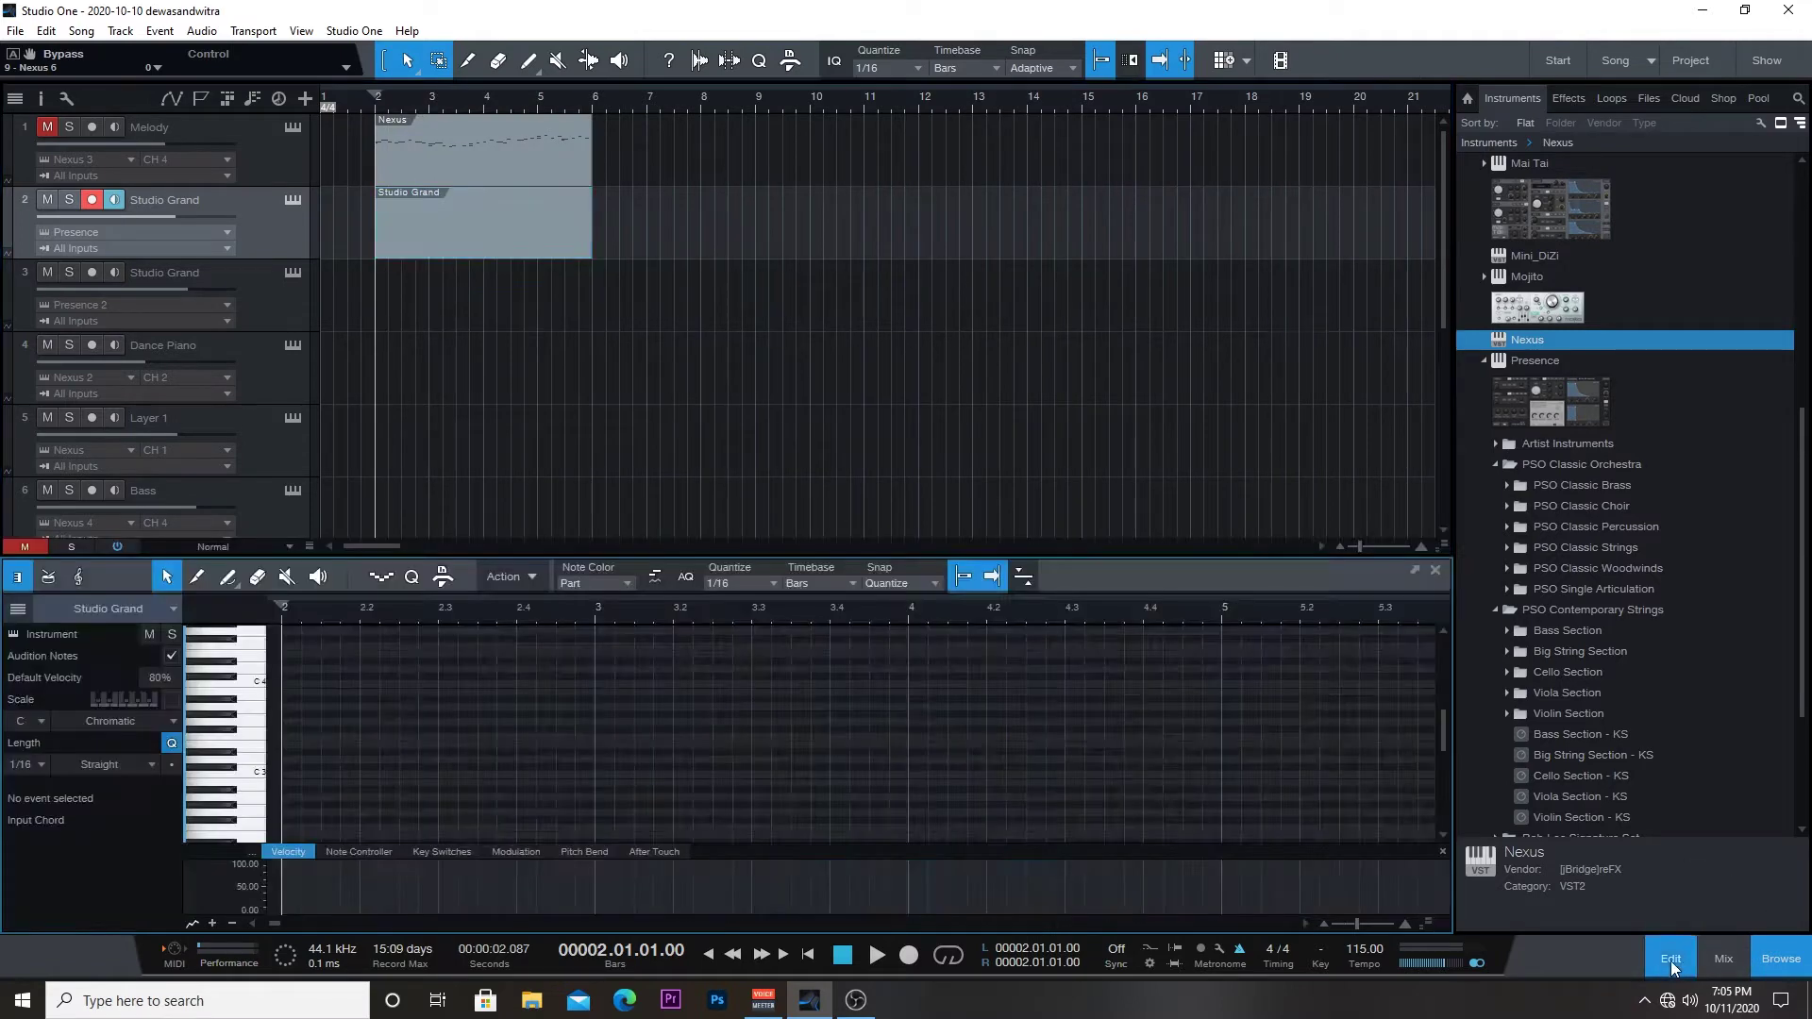
left_click(1415, 570)
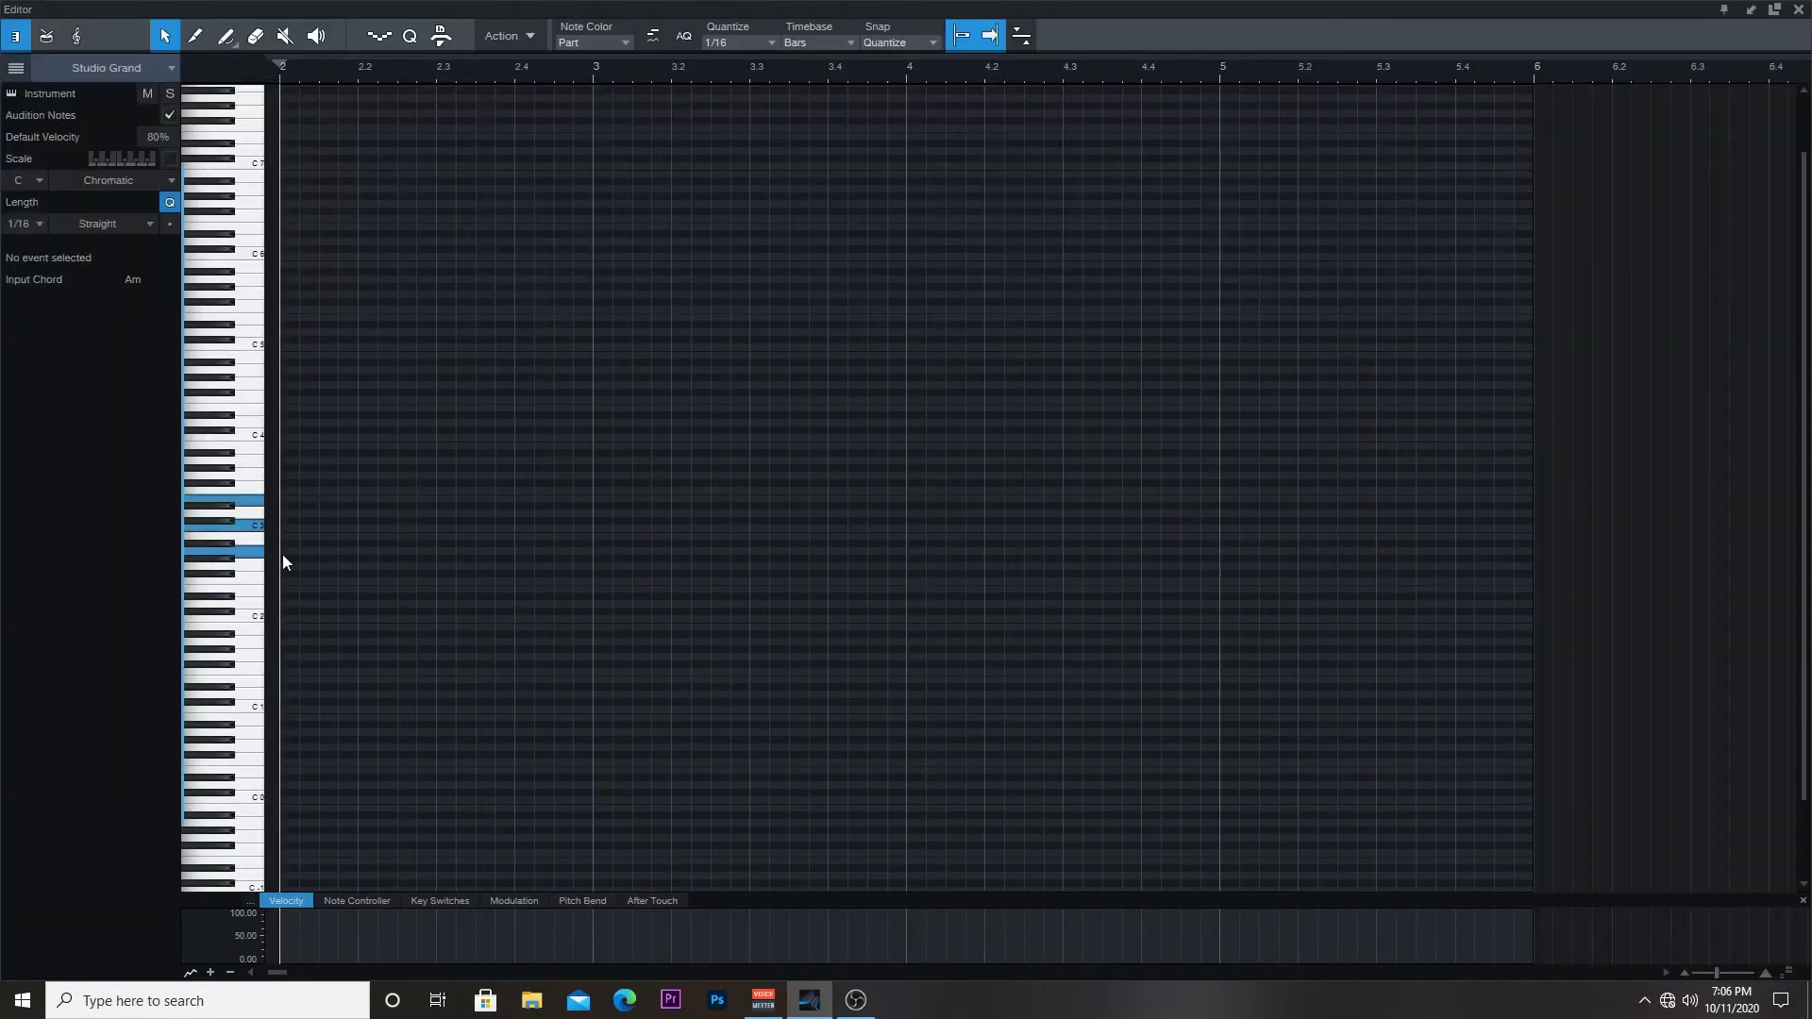
Step: Draw a two-beat chord of A2, C3 and E3 at bar 2 and duplicate it with F3 as the top note
left_click_drag(288, 551, 435, 555)
key("ctrl+a")
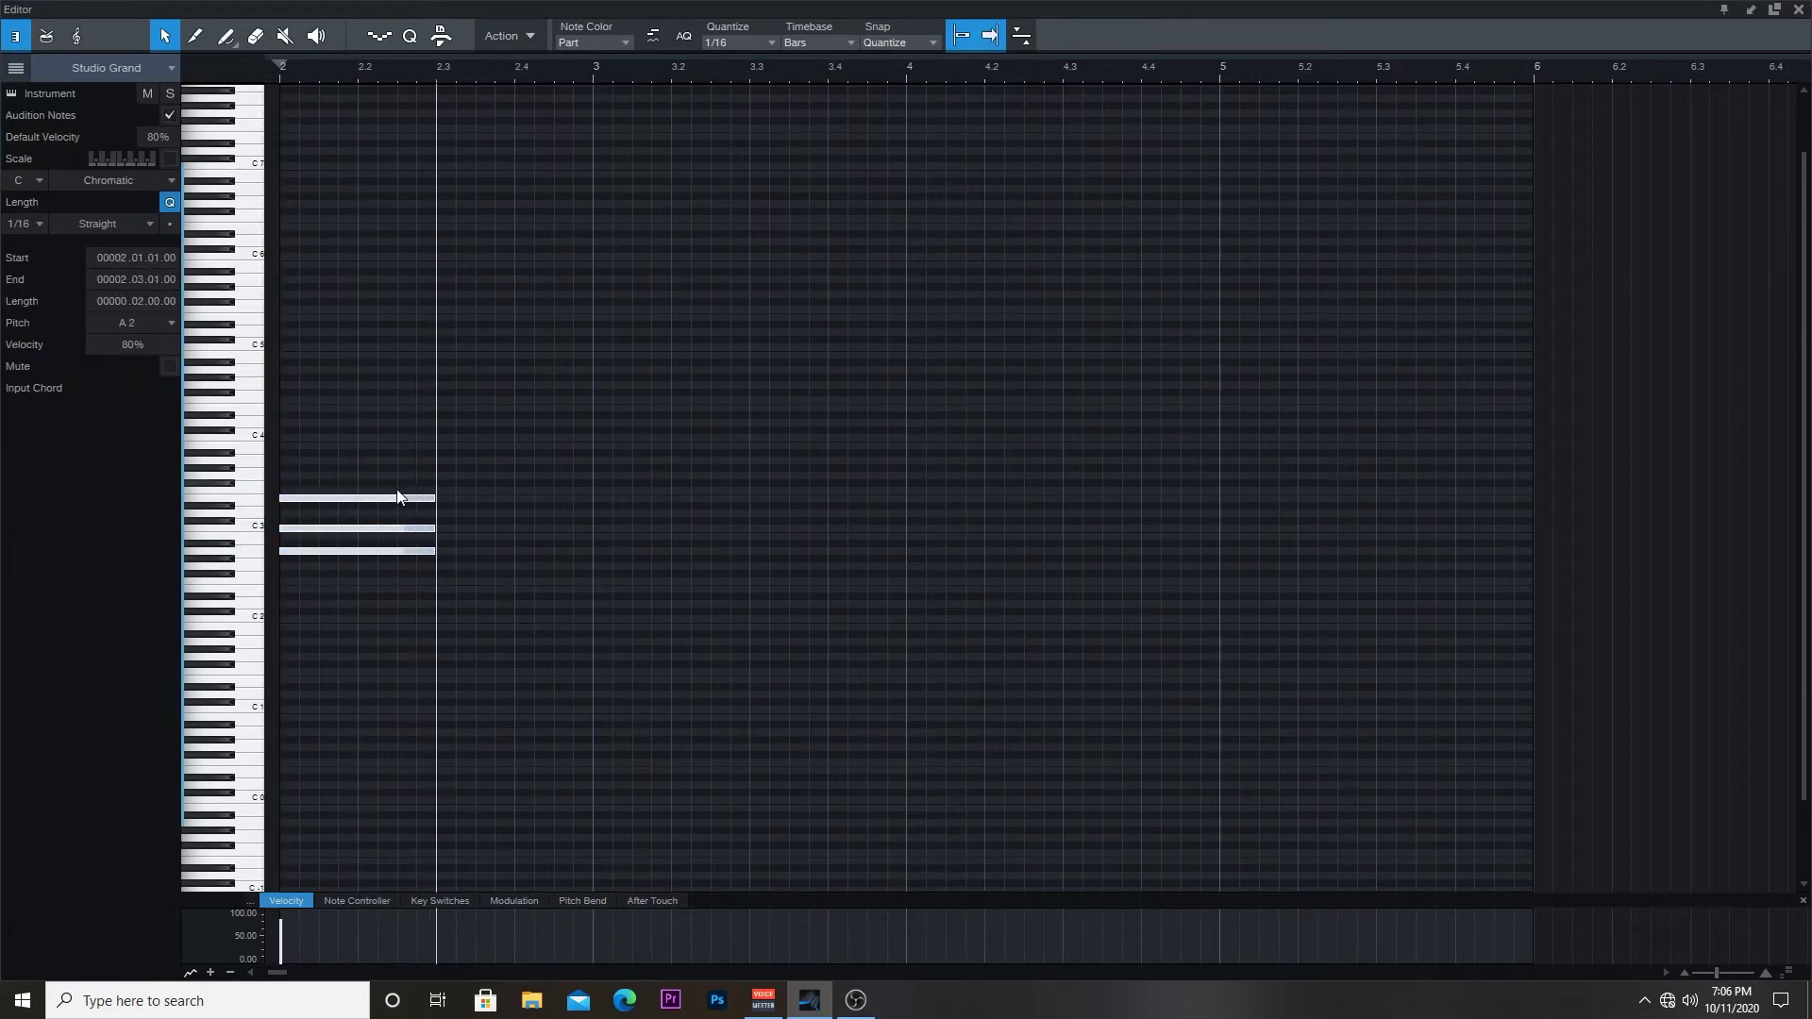
key("d")
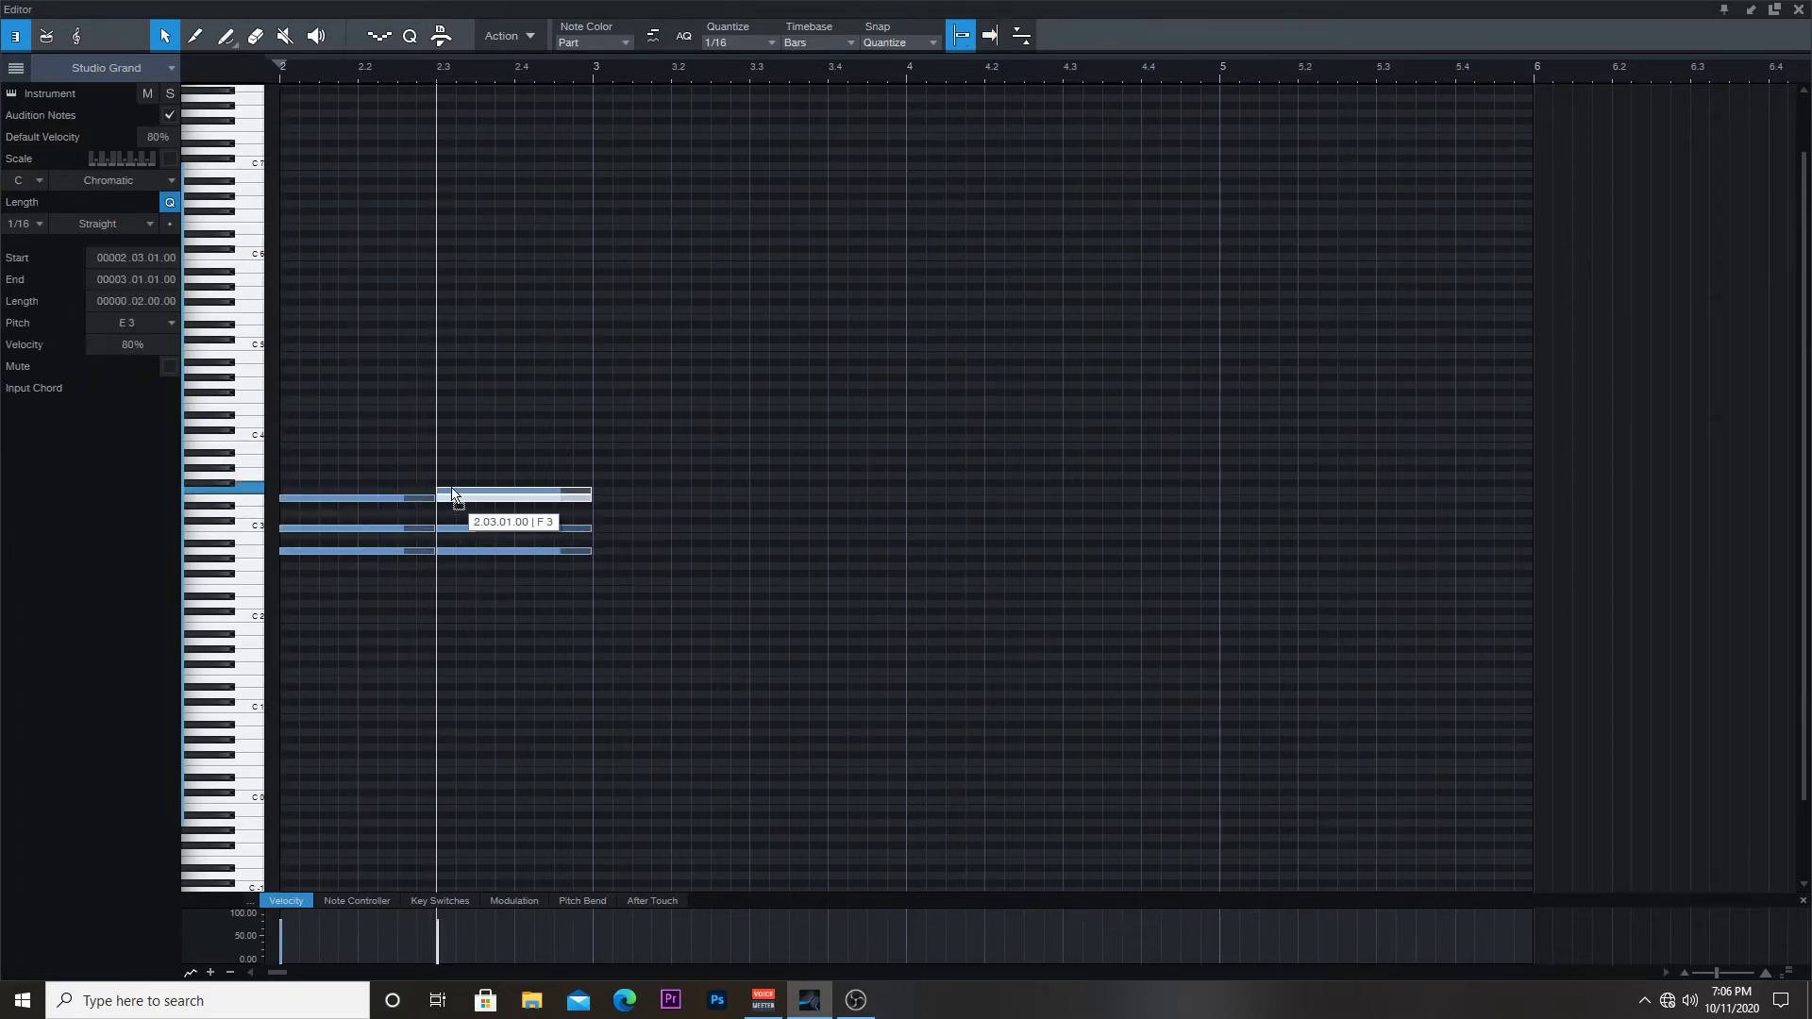
Step: Duplicate and repitch the two-beat chords up to bar 6, ending with a chord of G2, B2 and E3
key("d")
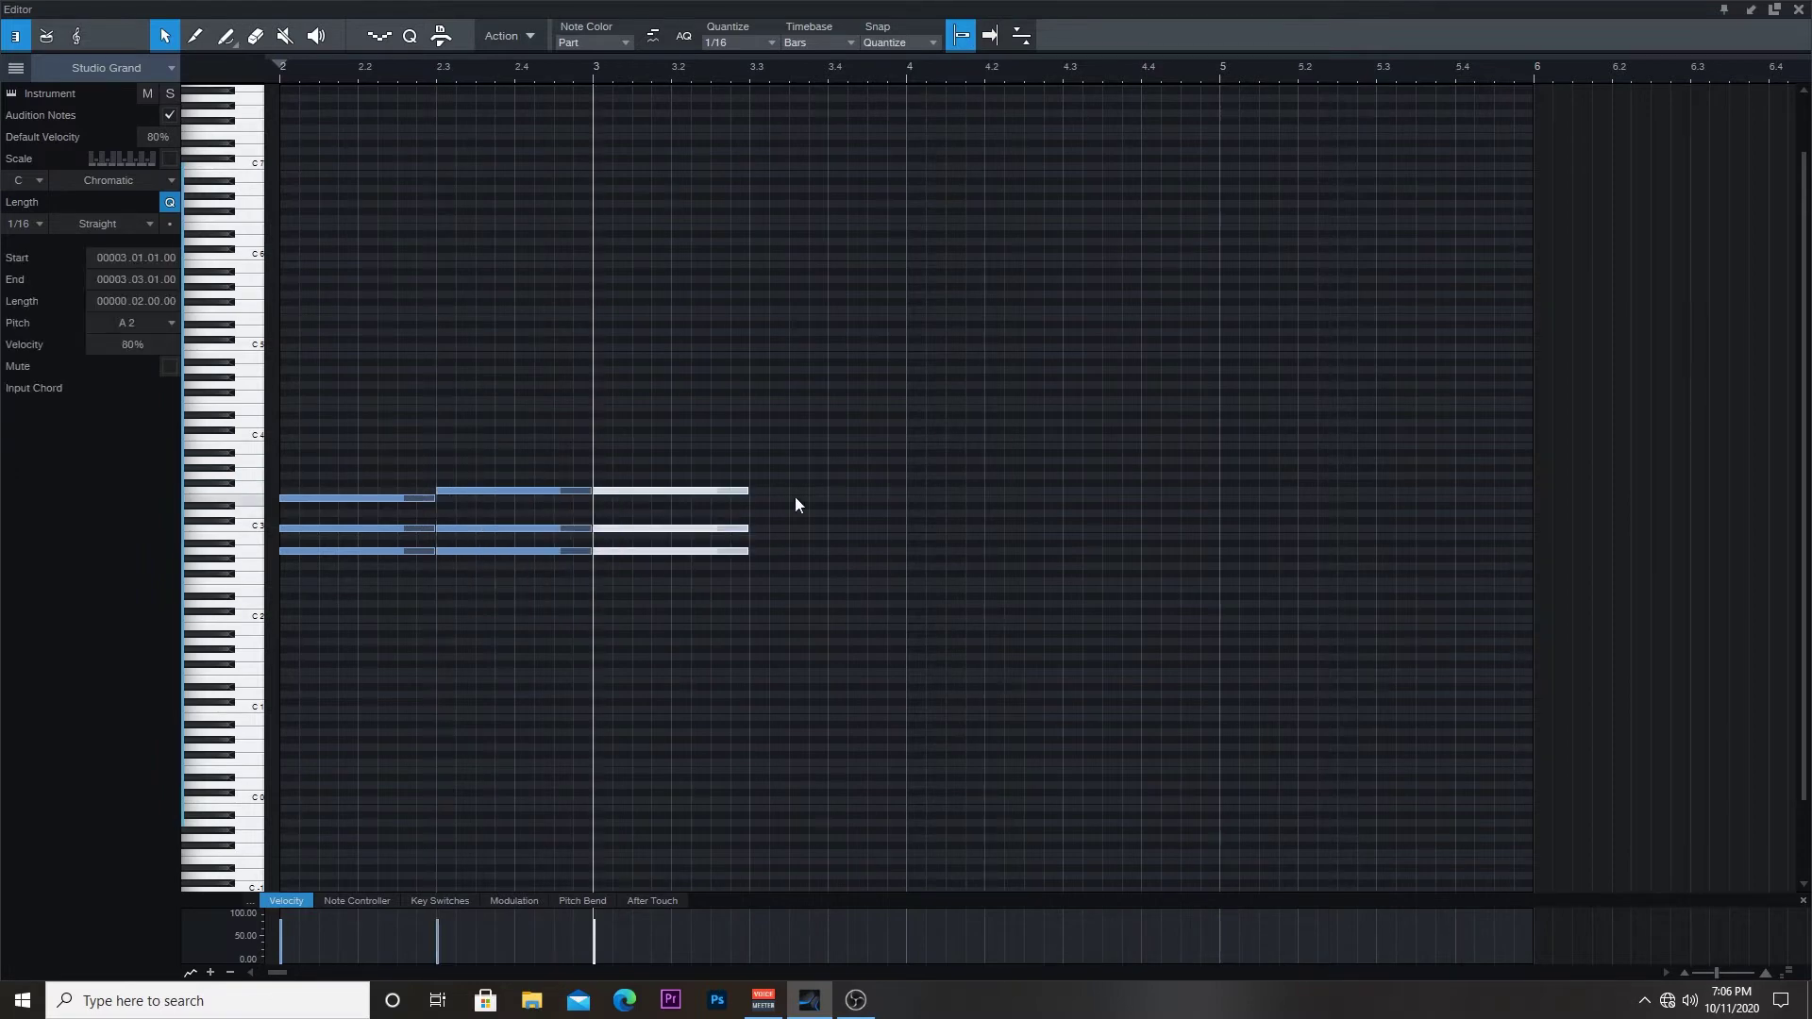
key("d")
left_click(639, 492)
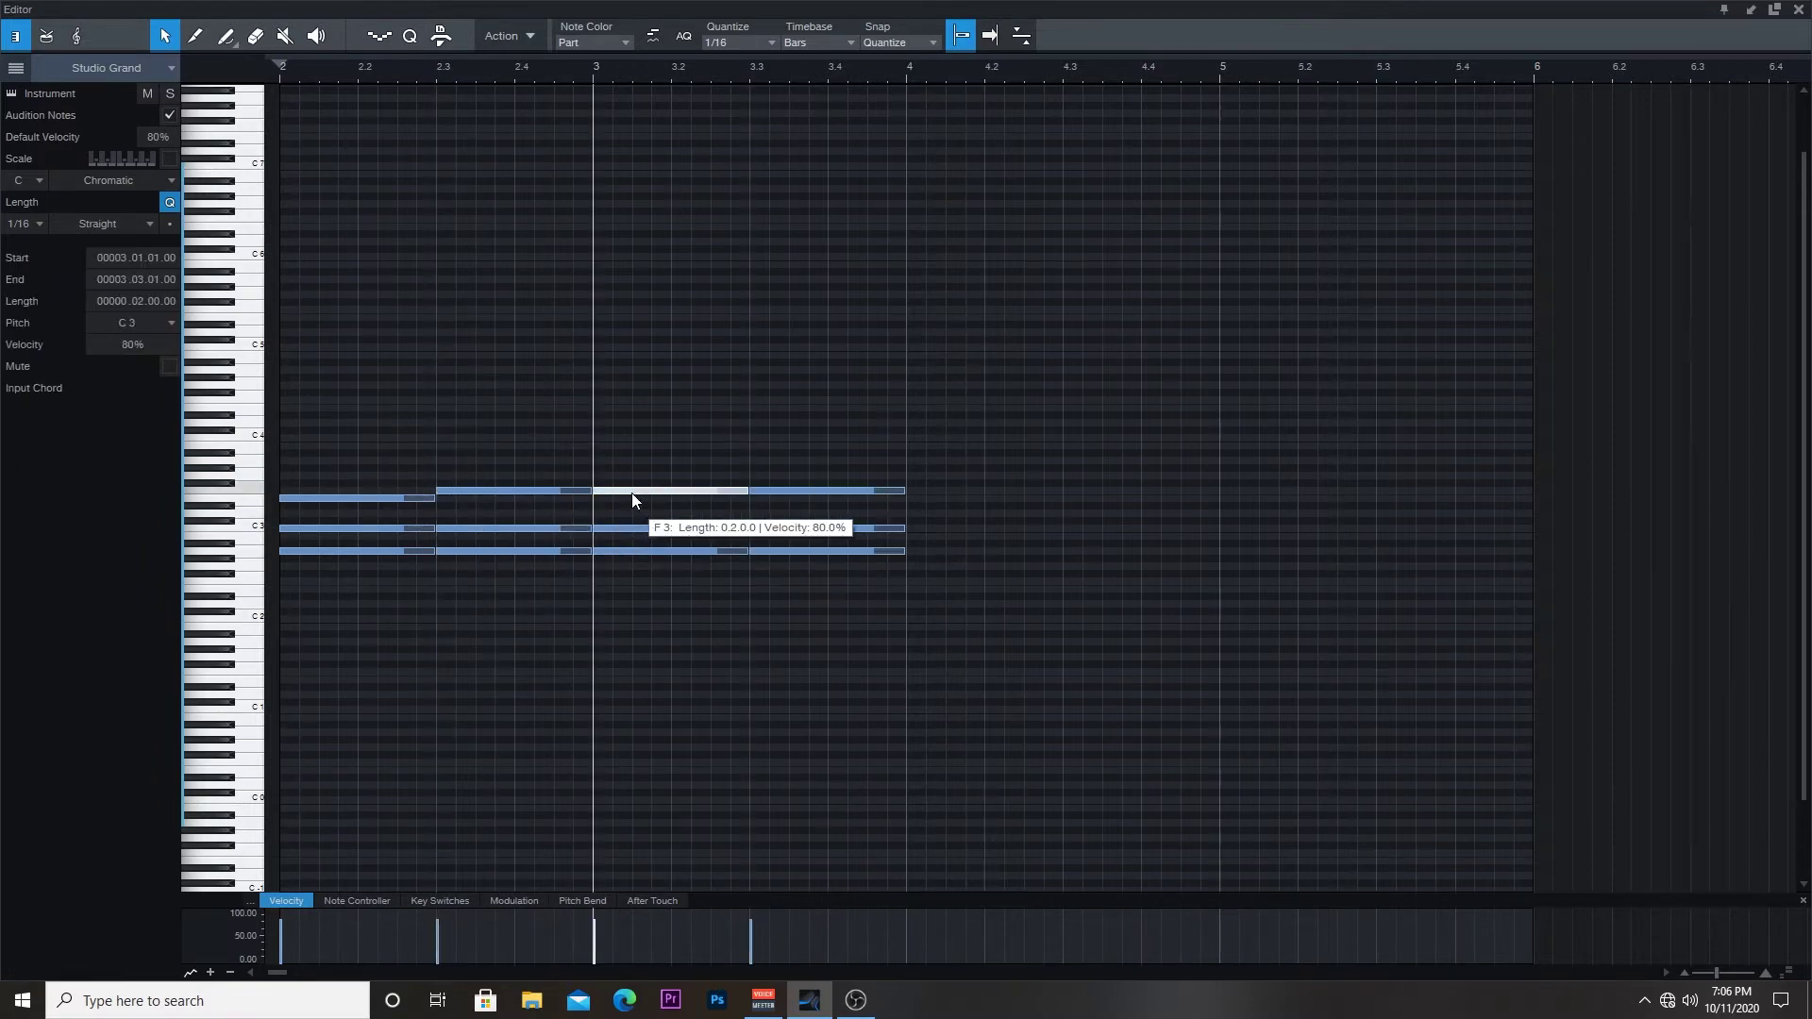
left_click_drag(632, 493, 632, 565)
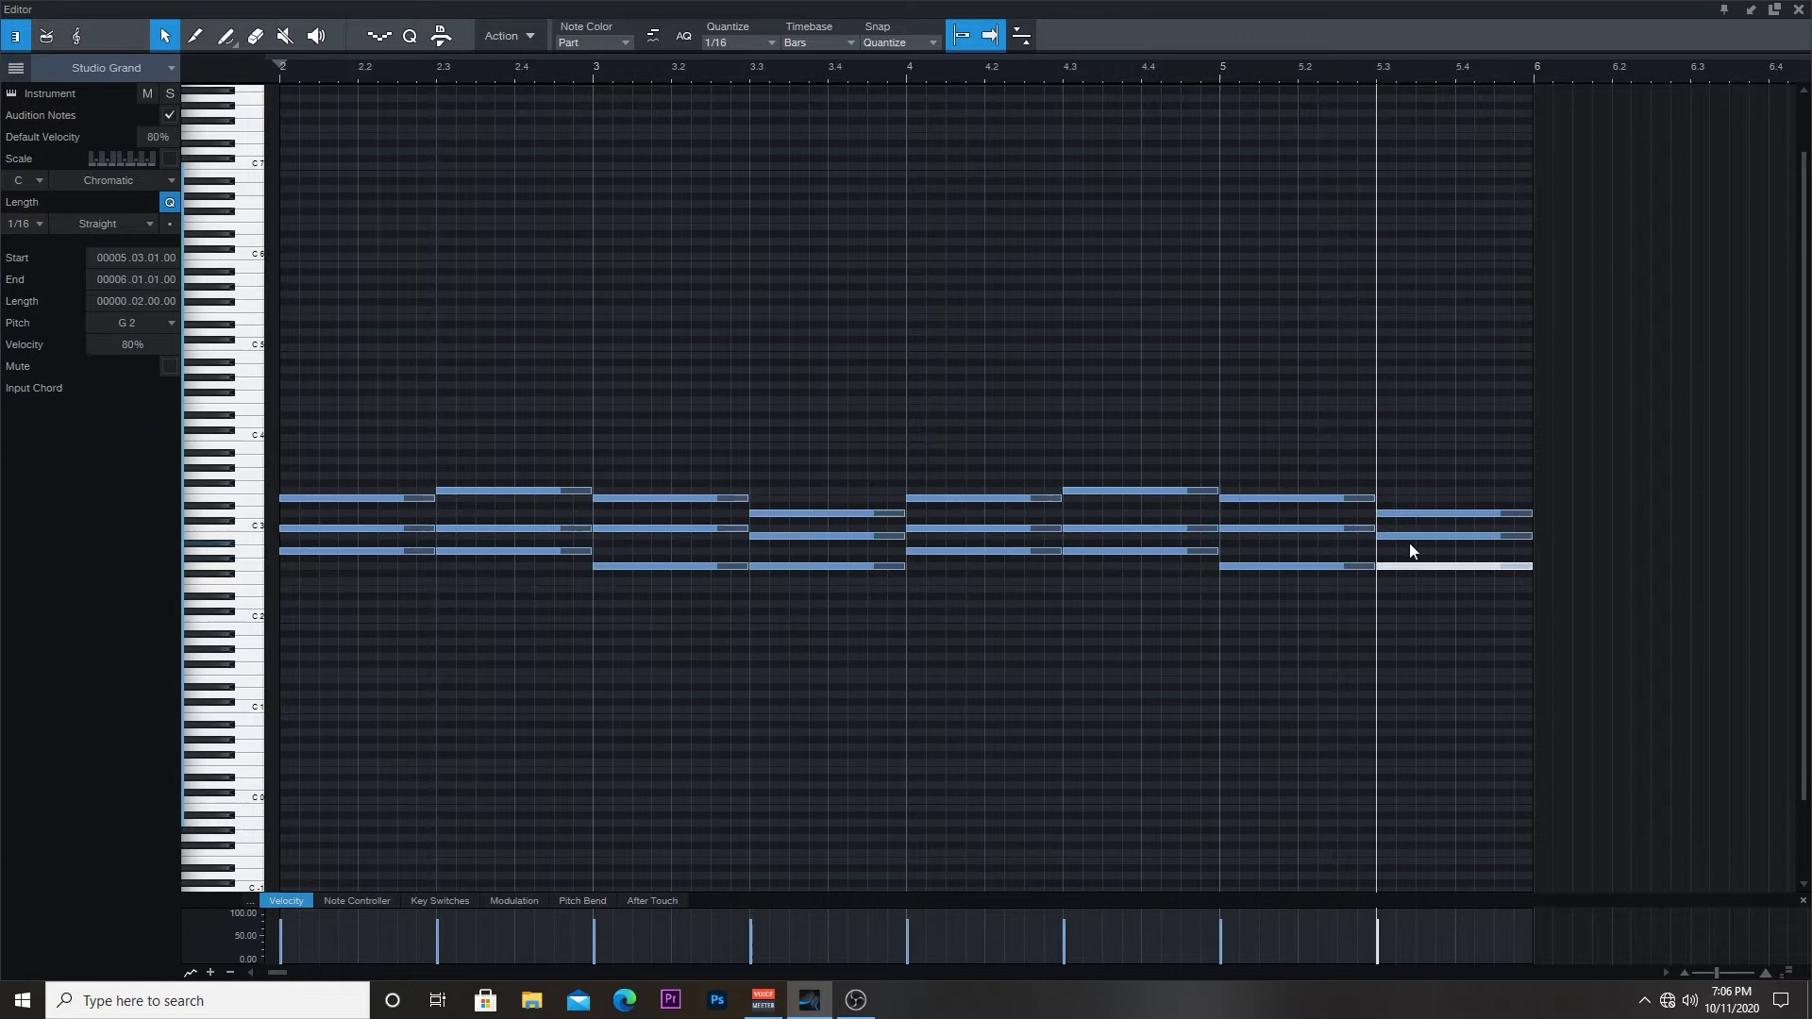
left_click(1407, 515)
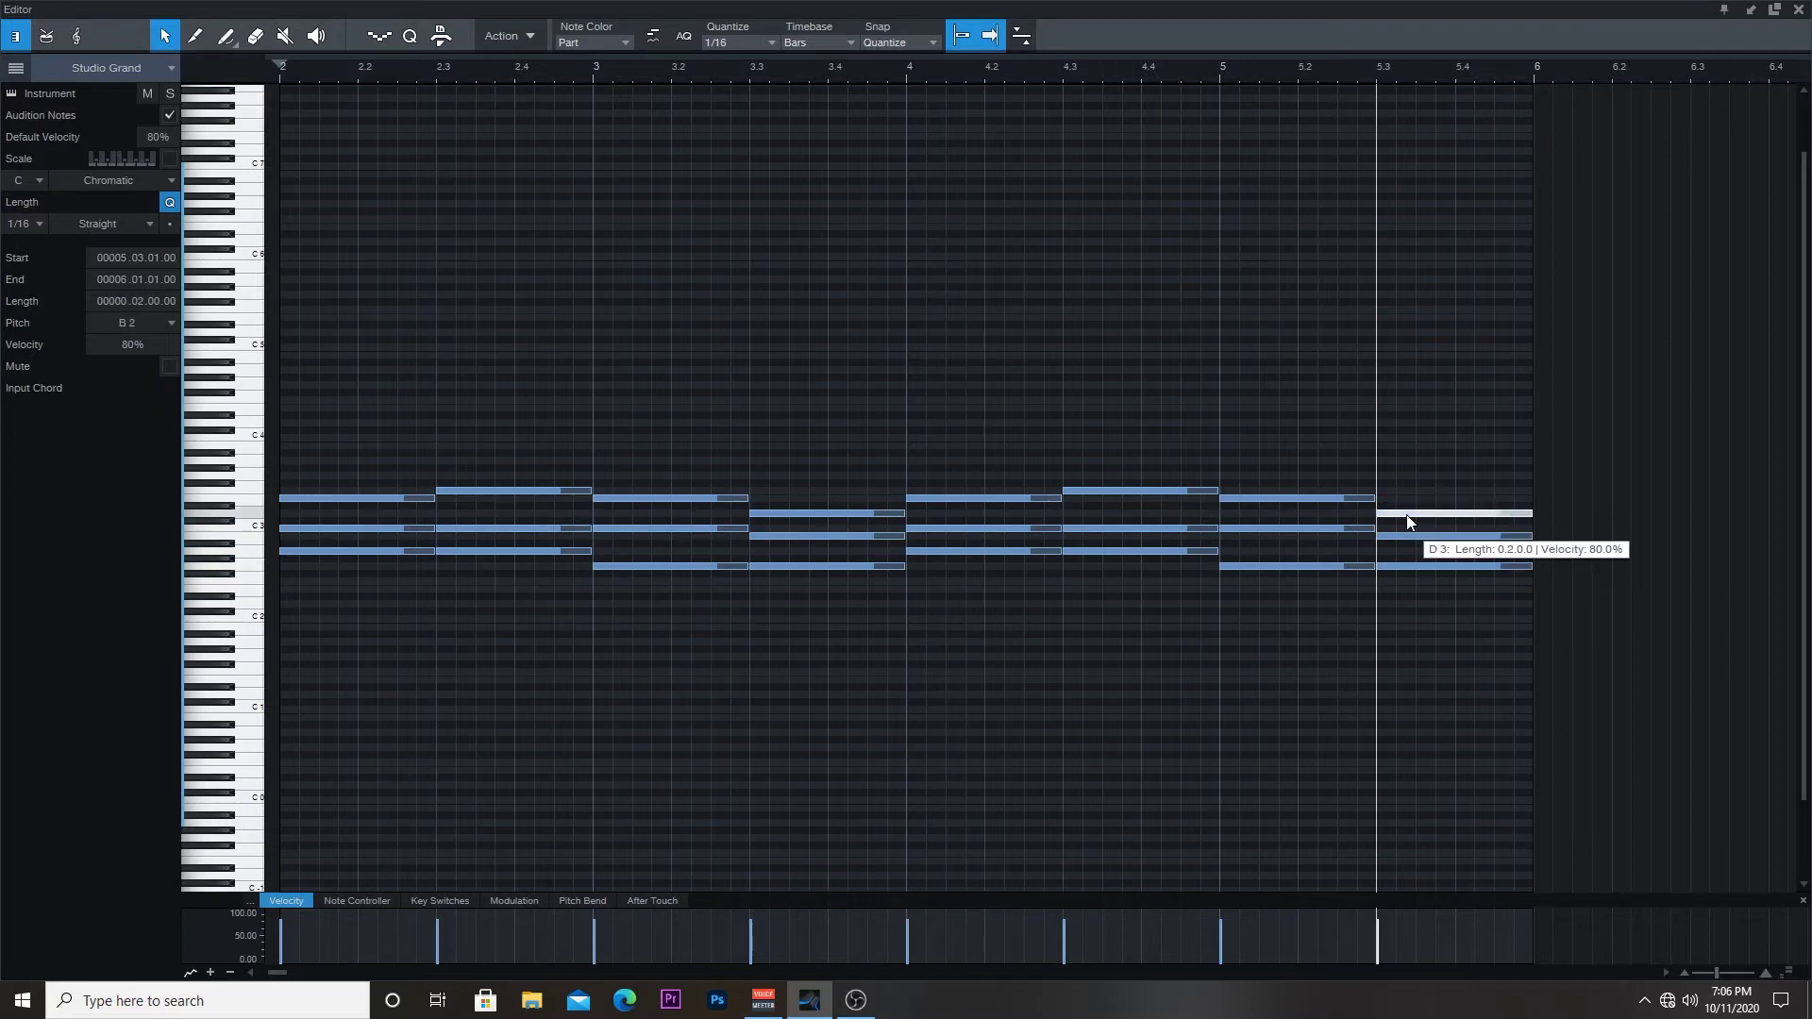
key("Up")
key("Up")
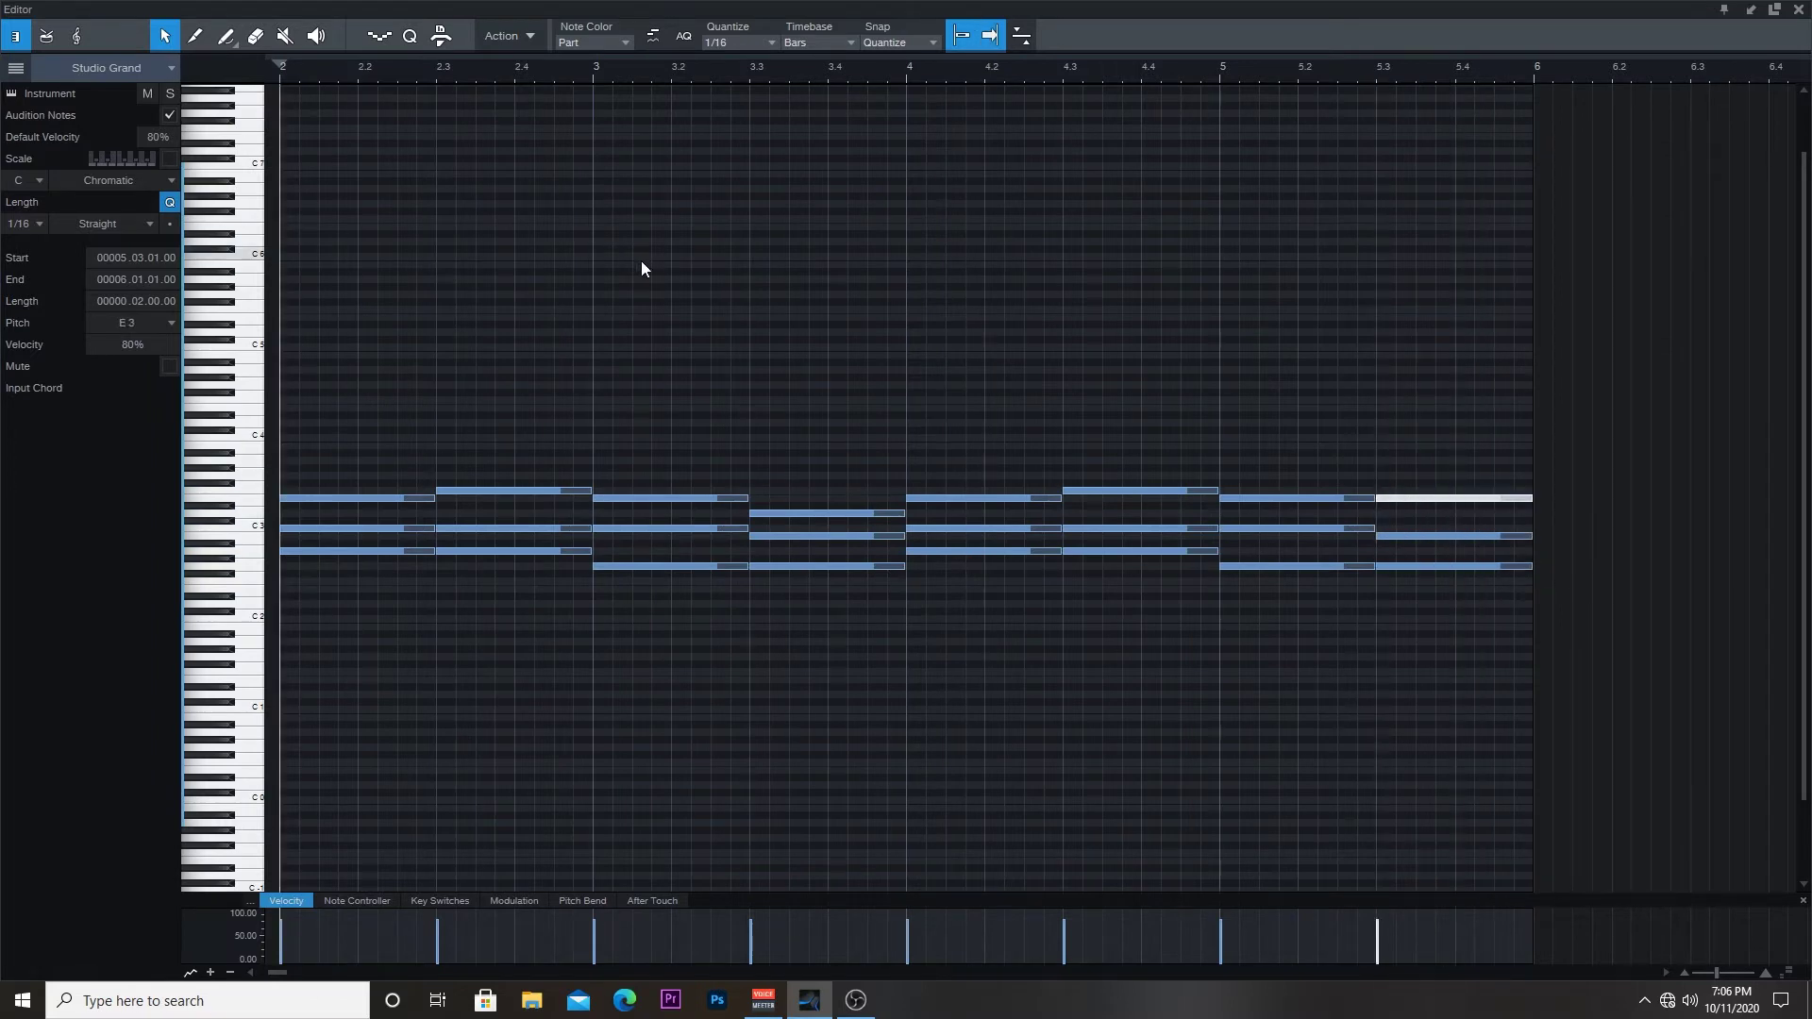
Step: Shorten bar 2's first chord to end at 2.2.3 and extend the second chord back to start there
key("space")
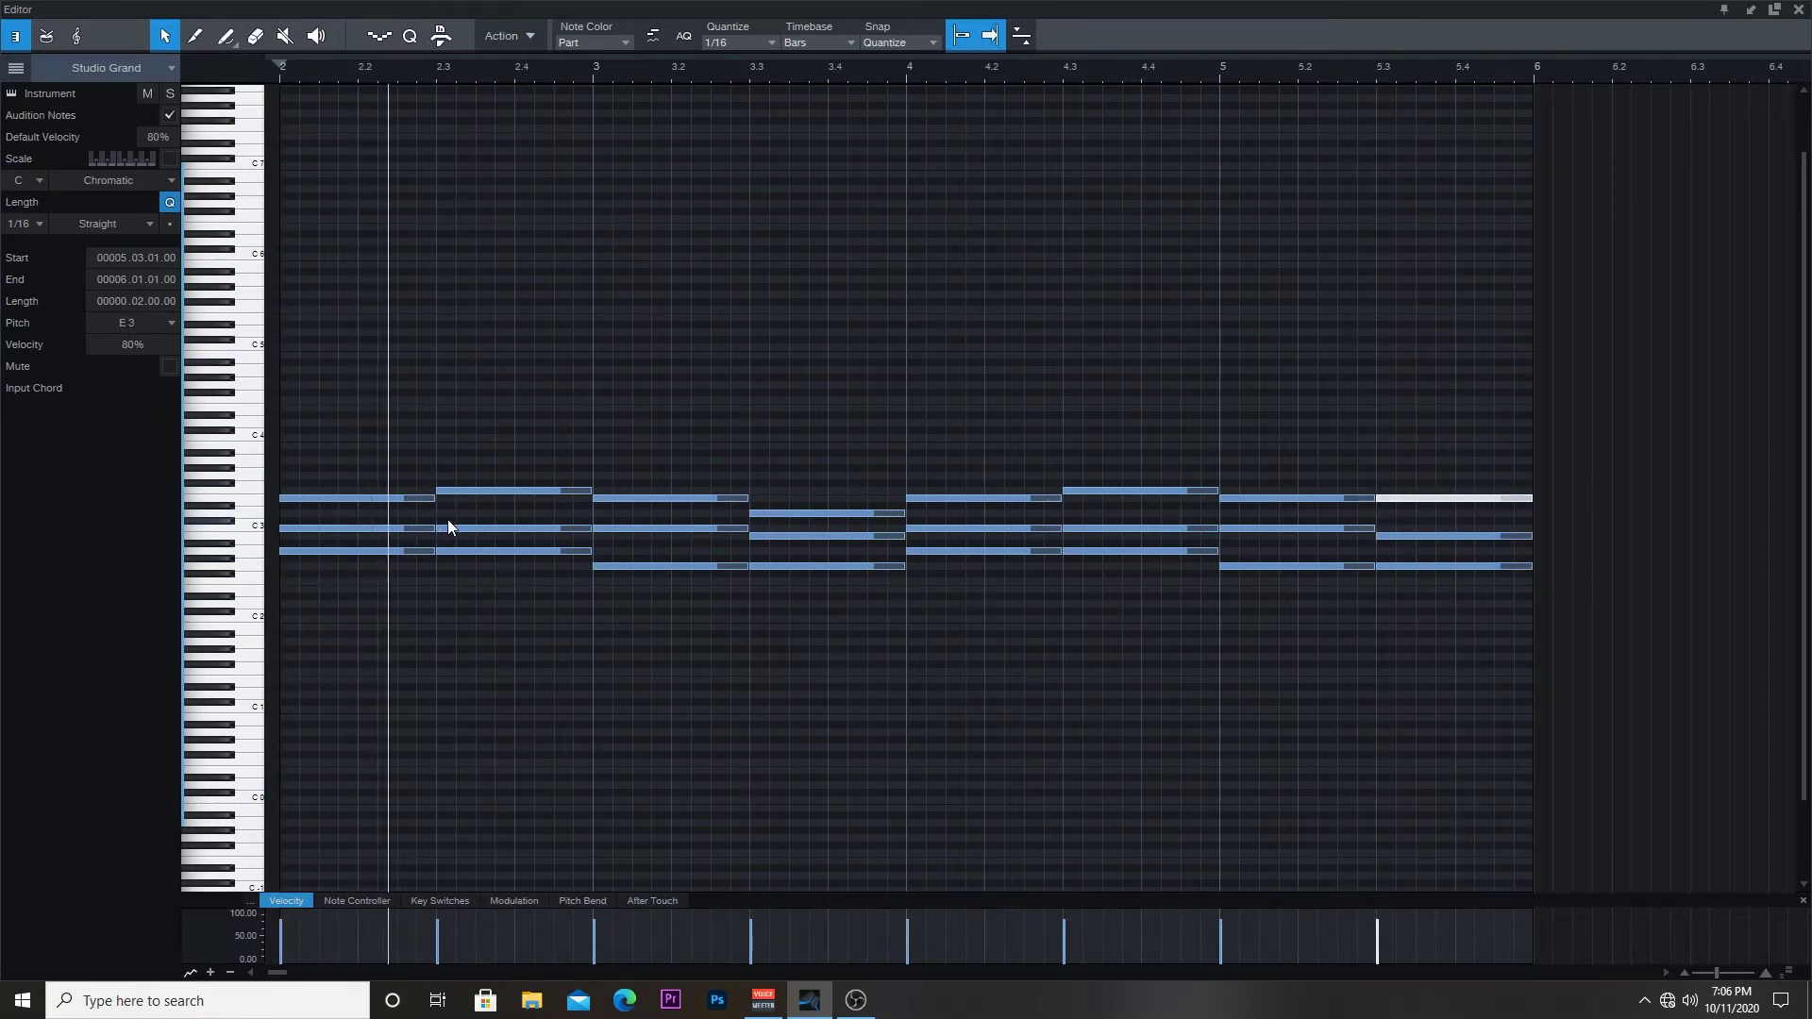
key("space")
mouse_move(416, 474)
left_mouse_down()
mouse_move(428, 553)
mouse_move(402, 554)
left_mouse_up()
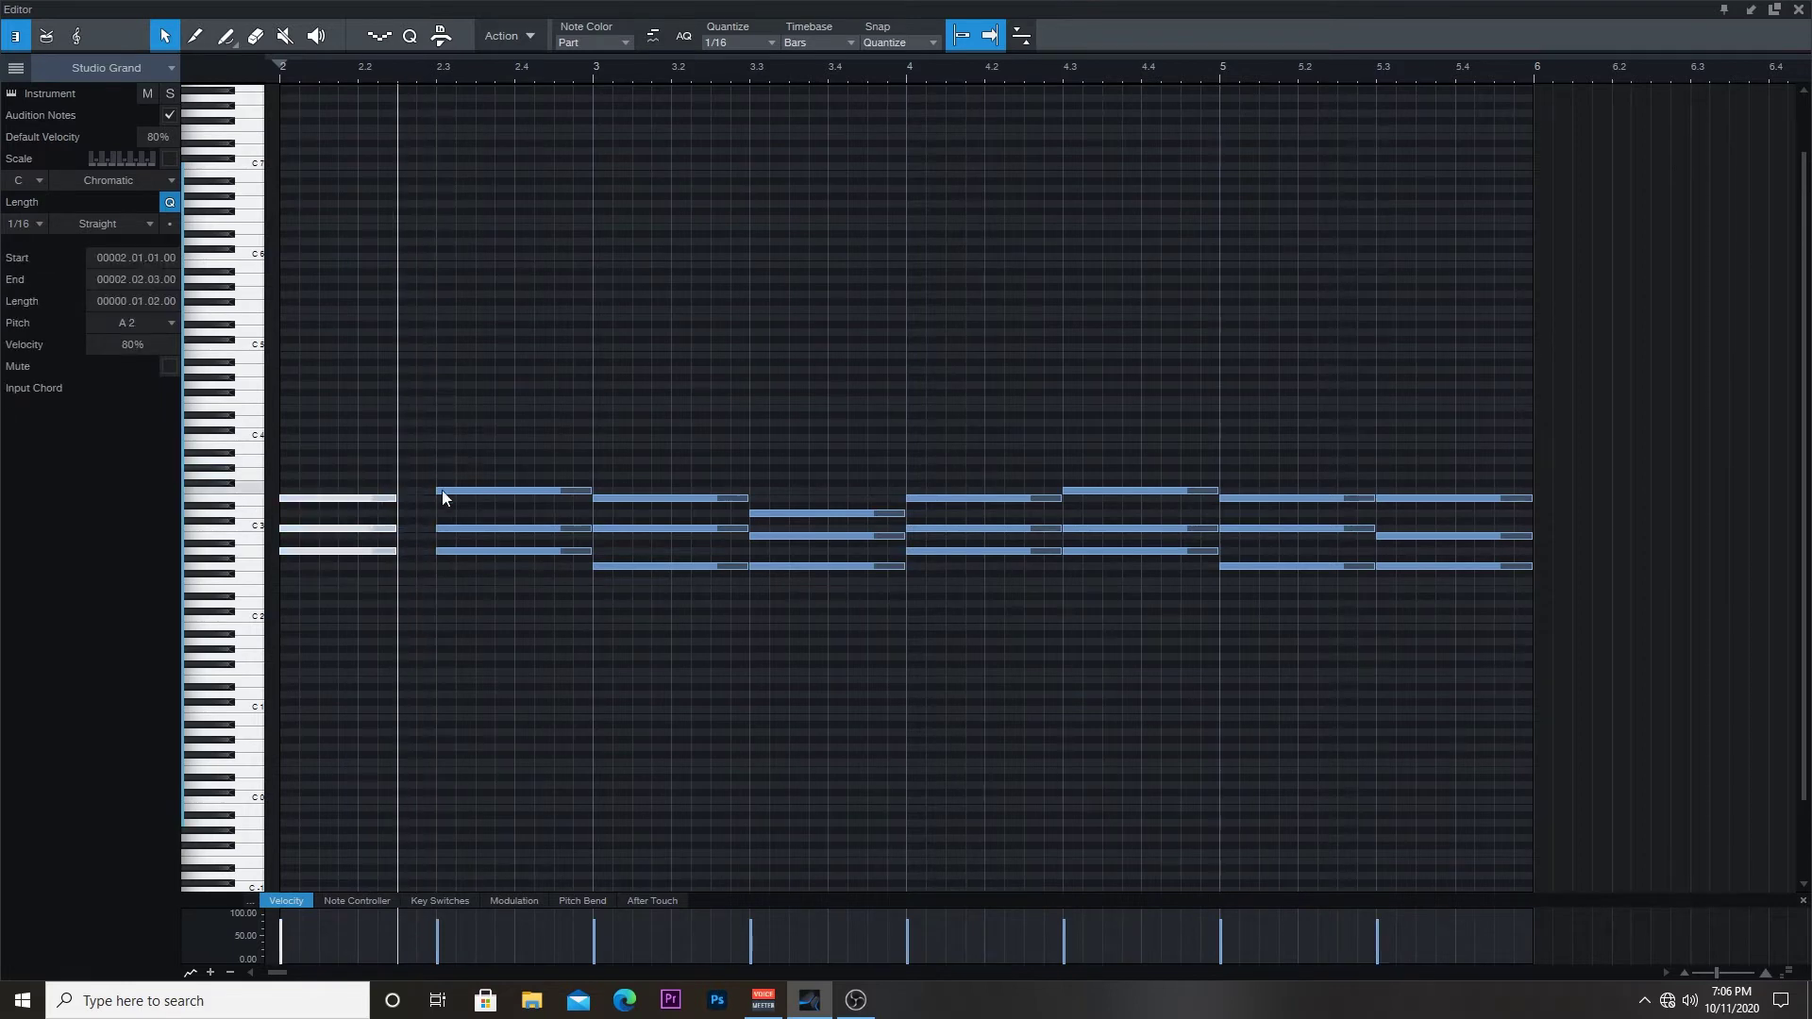
left_click_drag(437, 455, 405, 553)
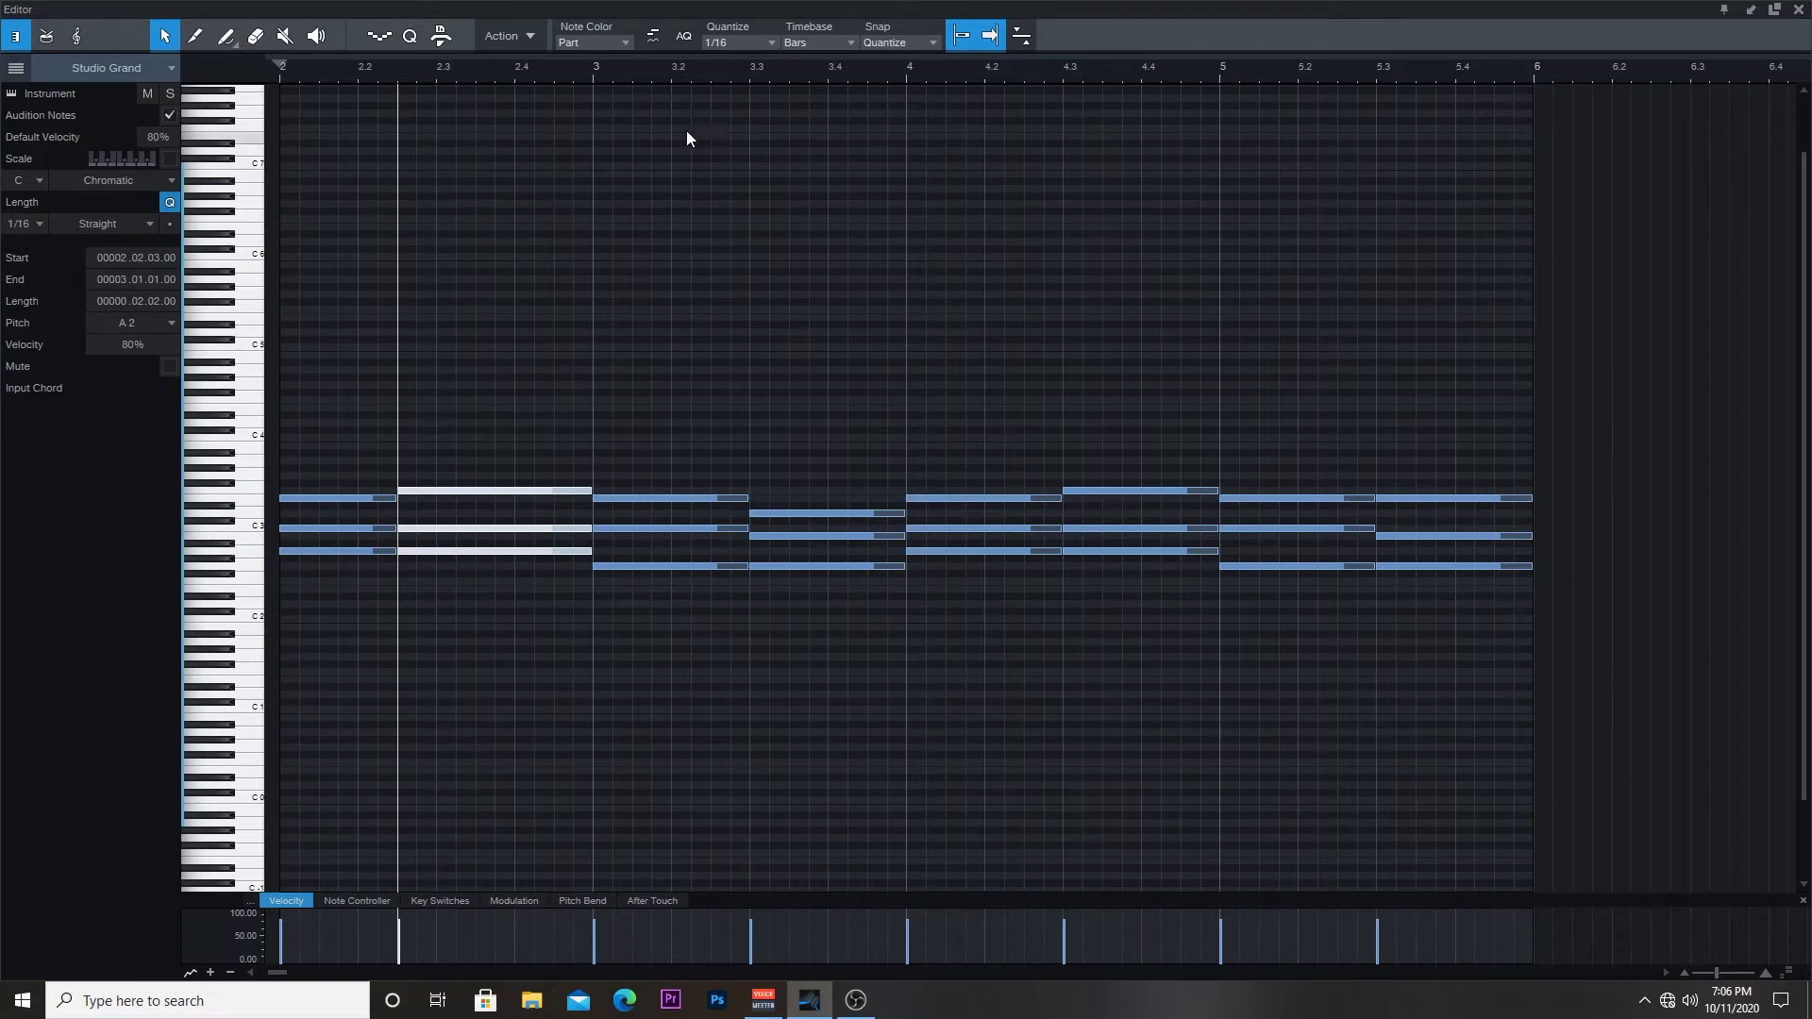
Step: Resize the chord pairs in bars 3, 4 and 5 so each second chord starts at the third sixteenth of beat 2
left_click(595, 76)
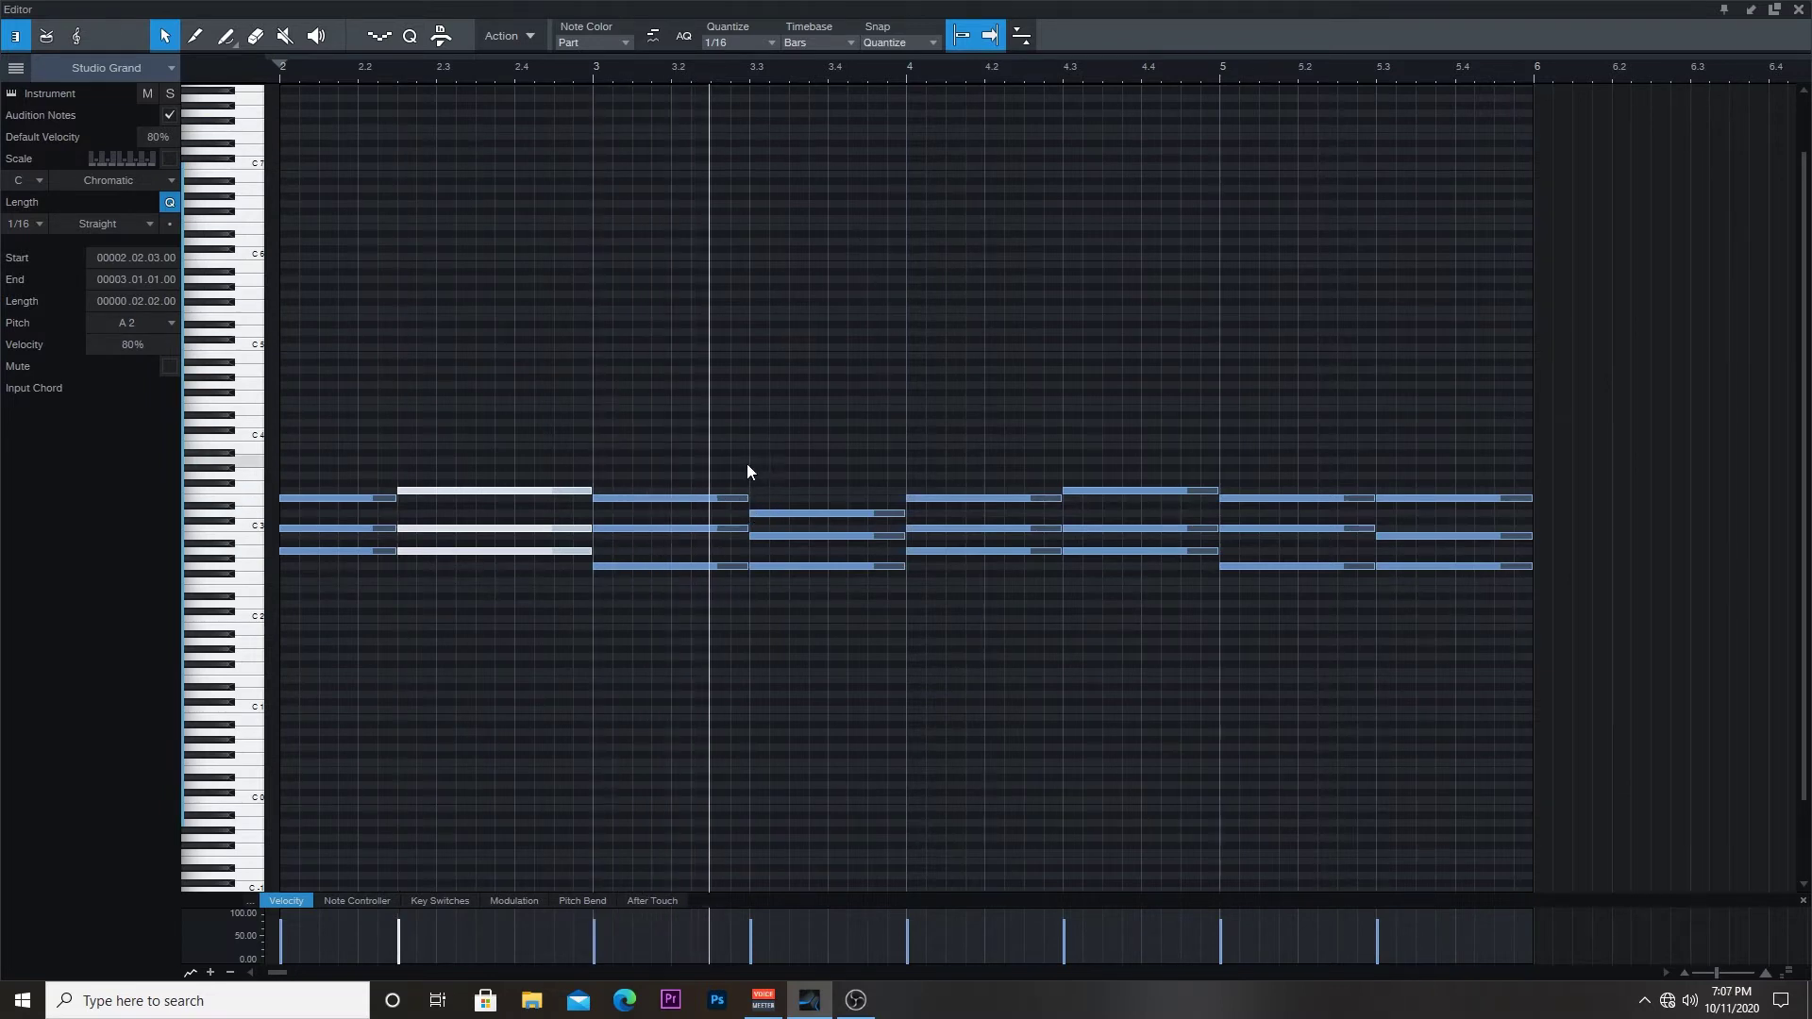
left_click(704, 464)
left_click_drag(708, 451, 704, 563)
left_click_drag(788, 483, 715, 567)
left_click_drag(983, 449, 1046, 527)
left_click_drag(1080, 439, 1027, 554)
left_click_drag(1292, 449, 1340, 570)
left_click_drag(1396, 444, 1342, 568)
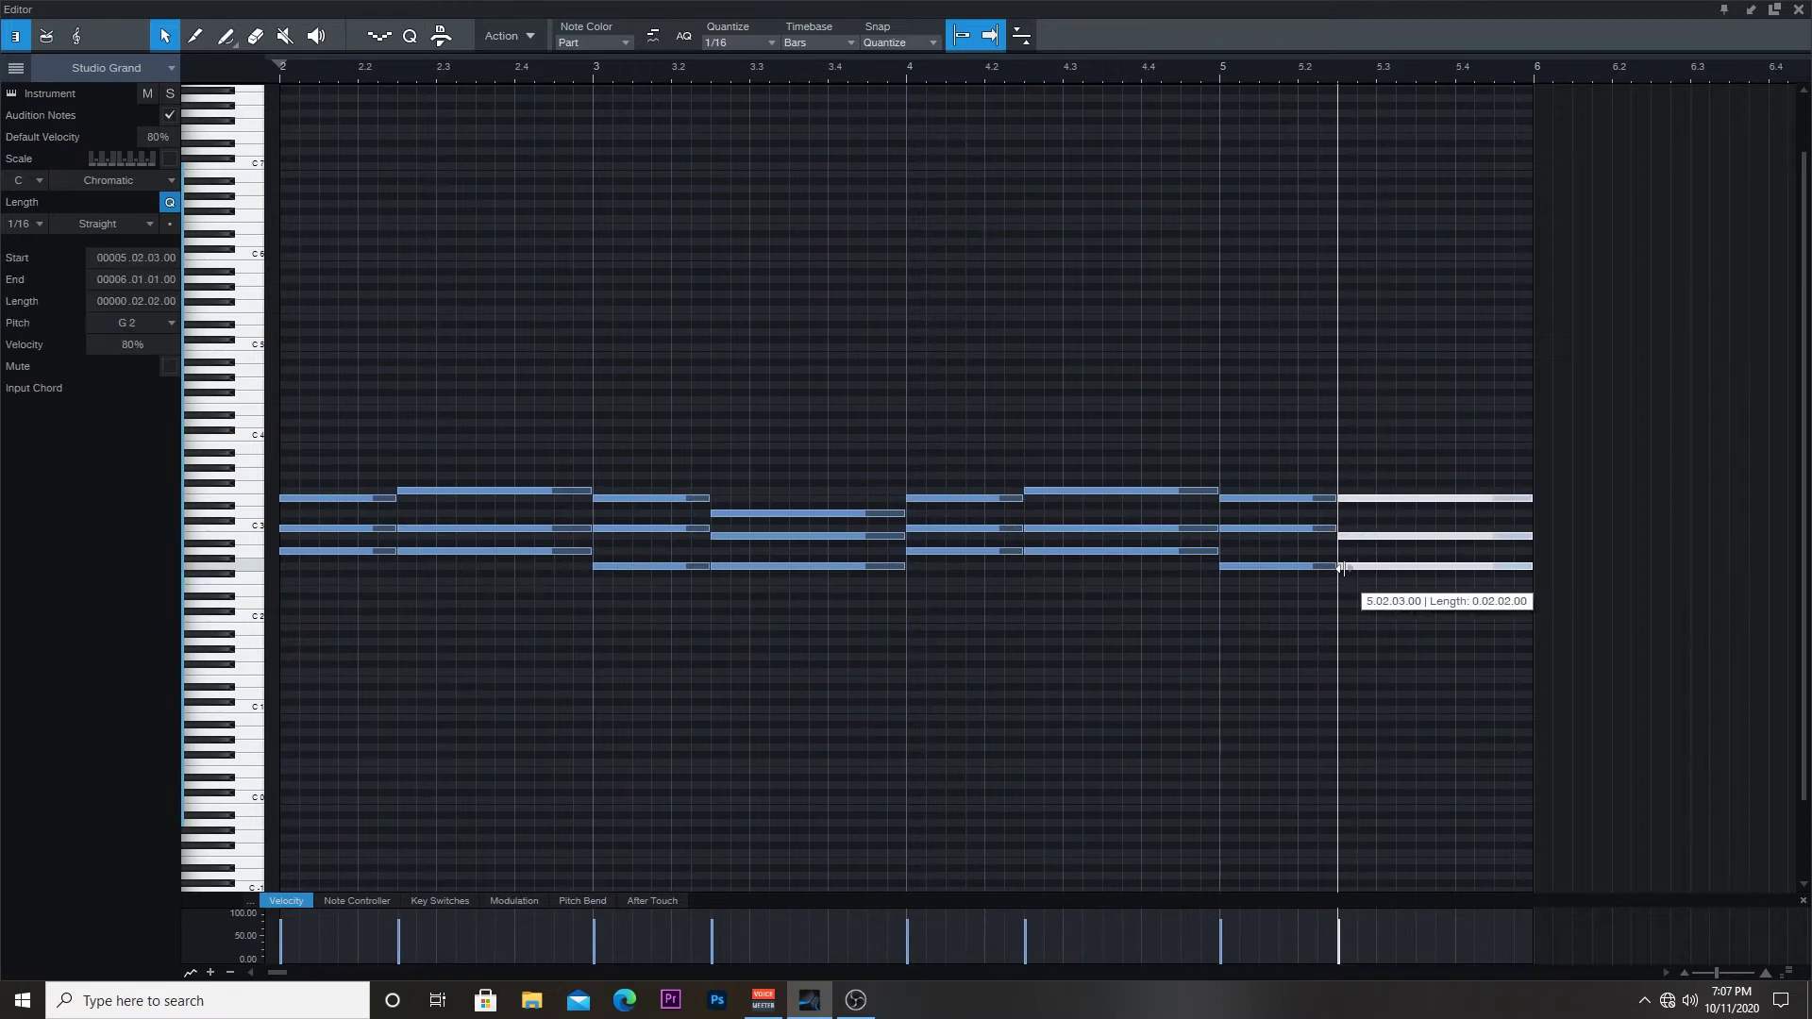
left_click(1211, 330)
Step: Play back the chord progression from the start of bar 2
left_click(280, 70)
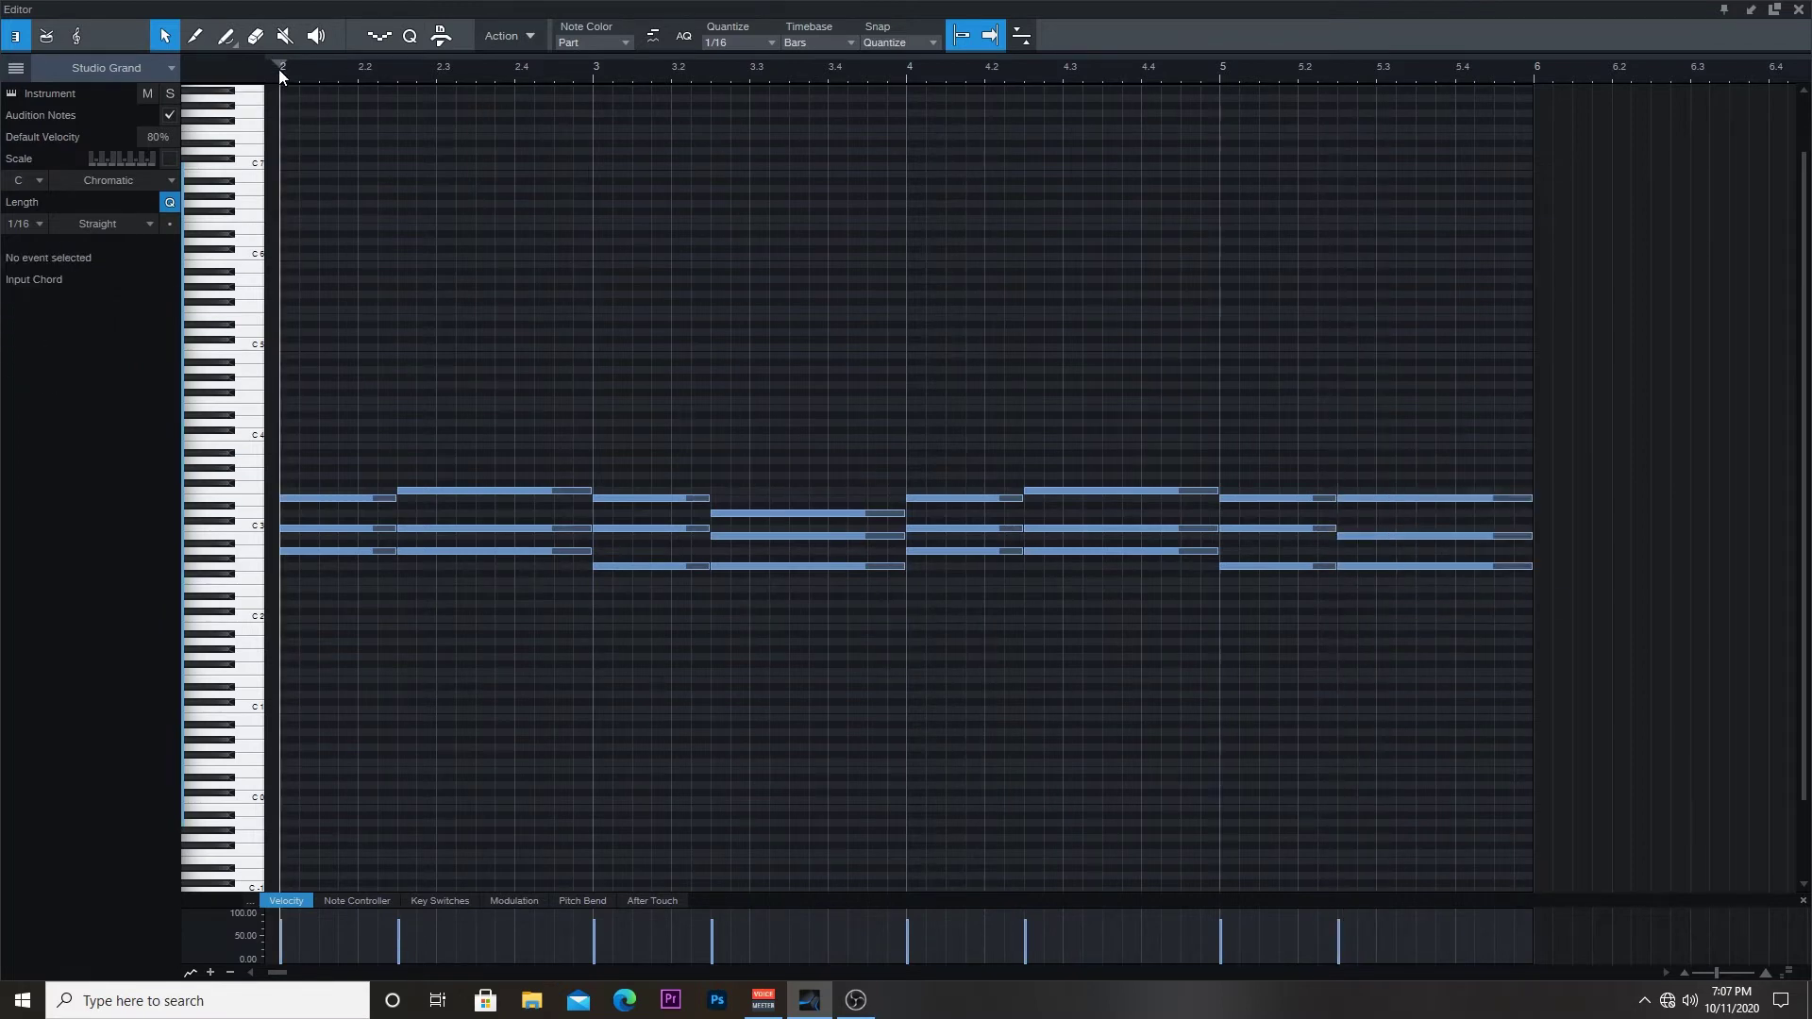
key("e")
key("space")
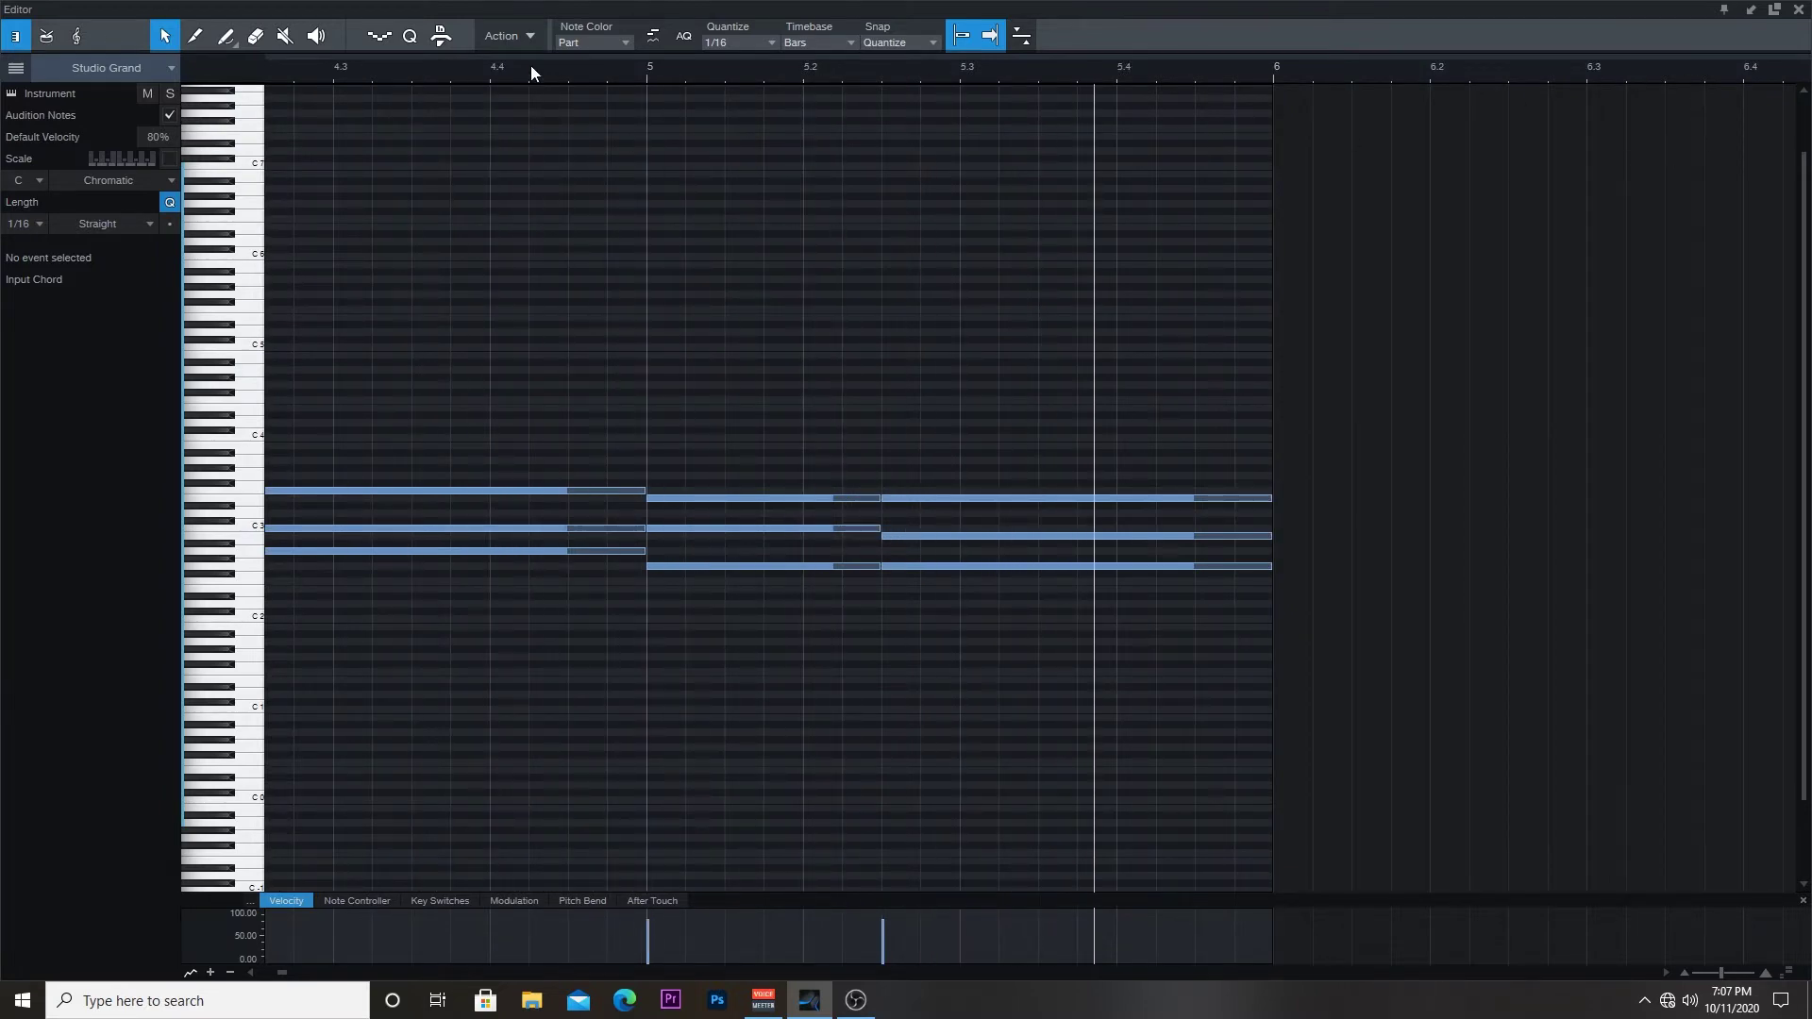
key("space")
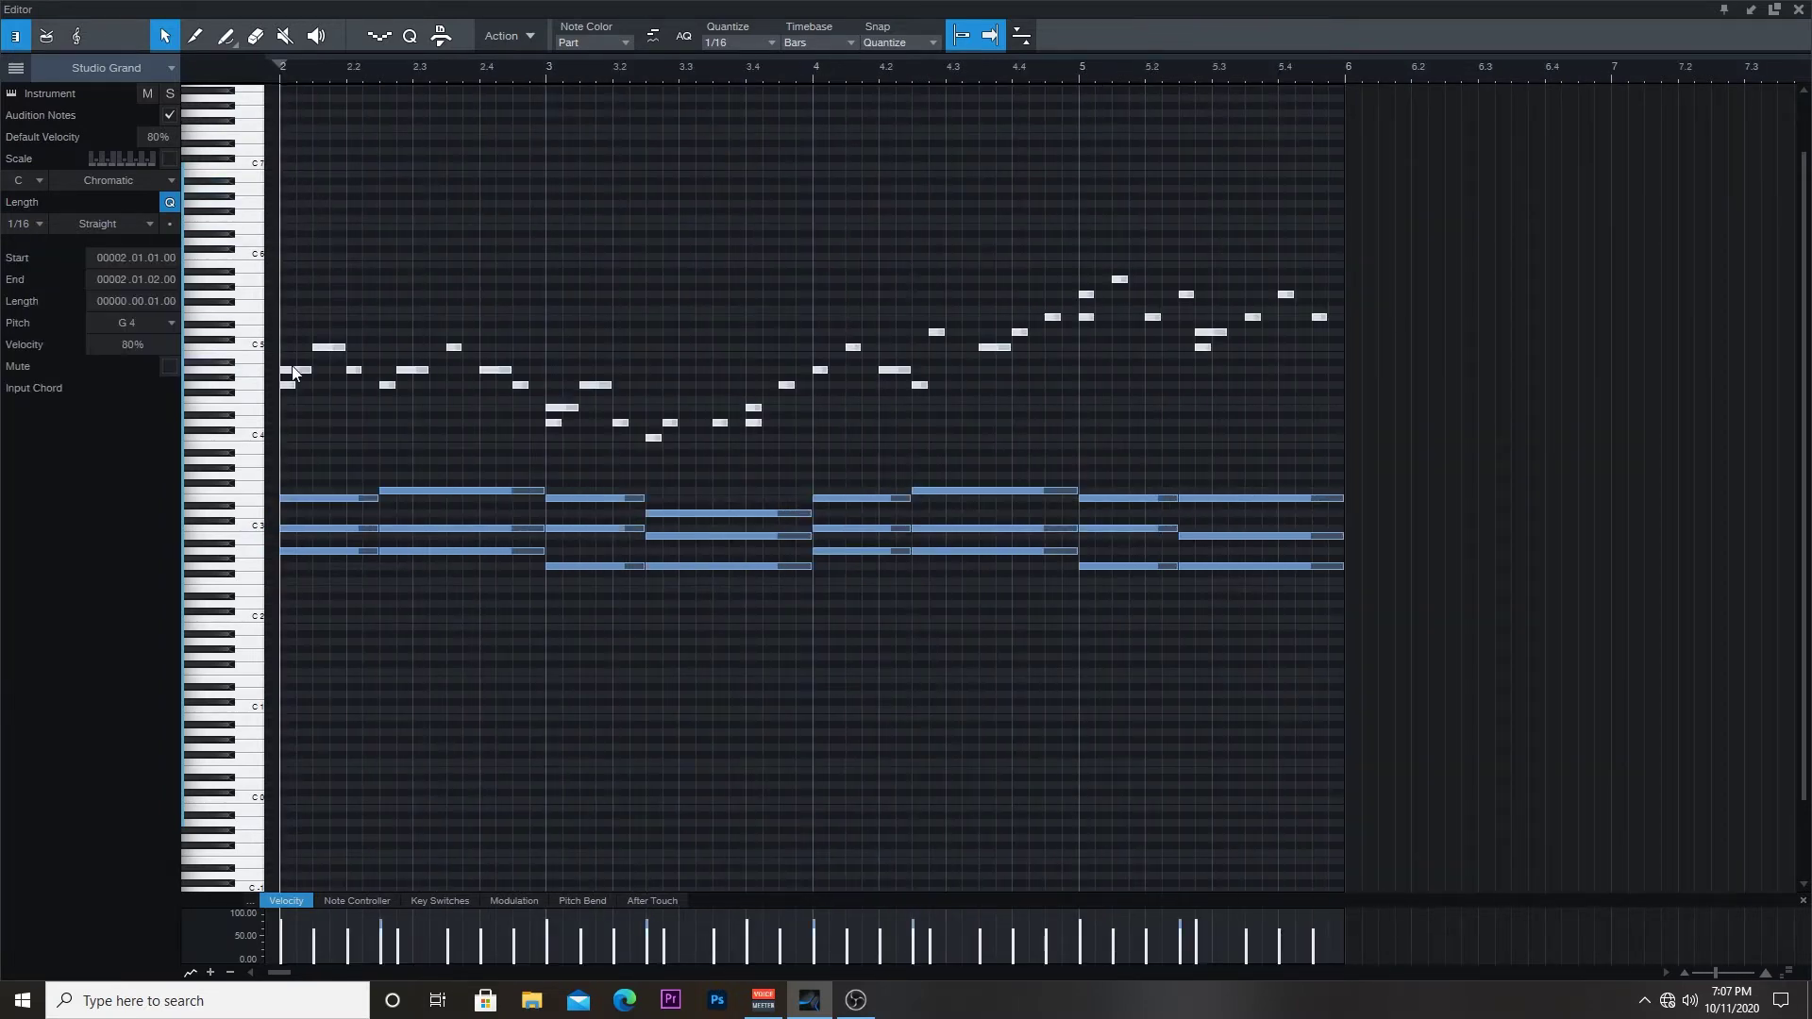
Step: Delete the stray notes just below the melody line in bars 2, 3 and 5
left_click(298, 398)
left_click(290, 387)
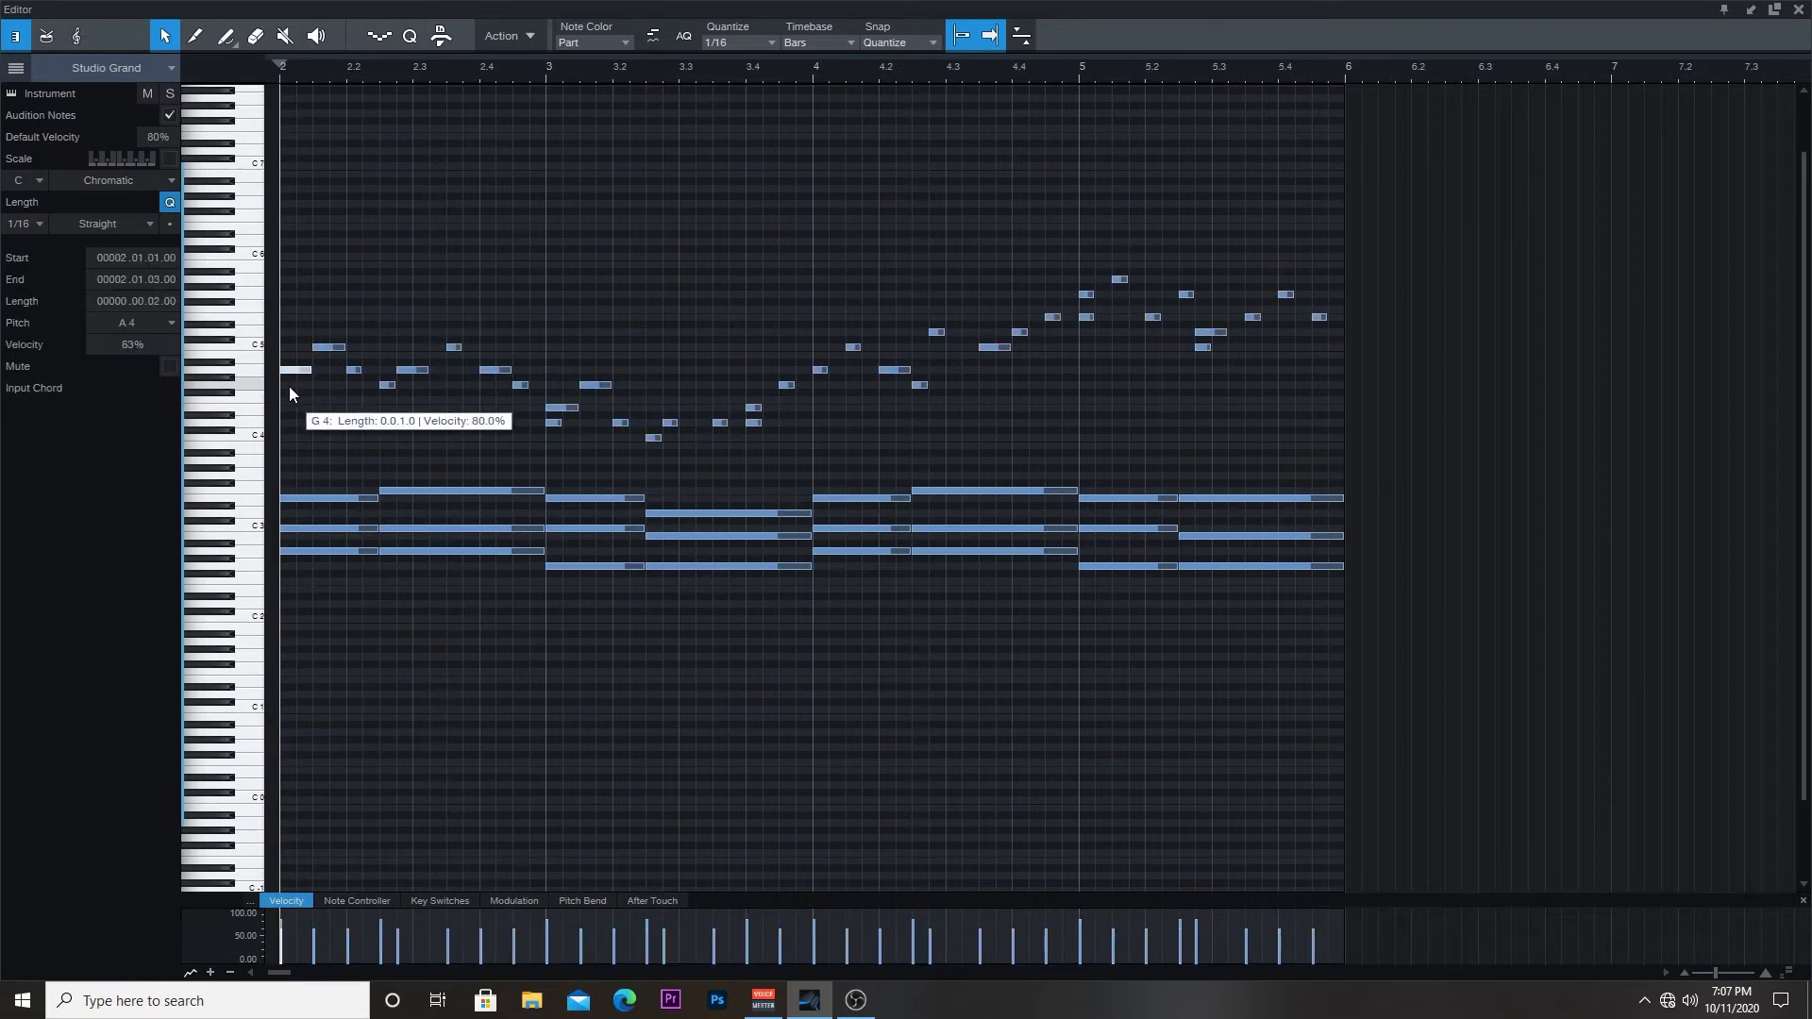
left_click_drag(560, 425, 753, 421)
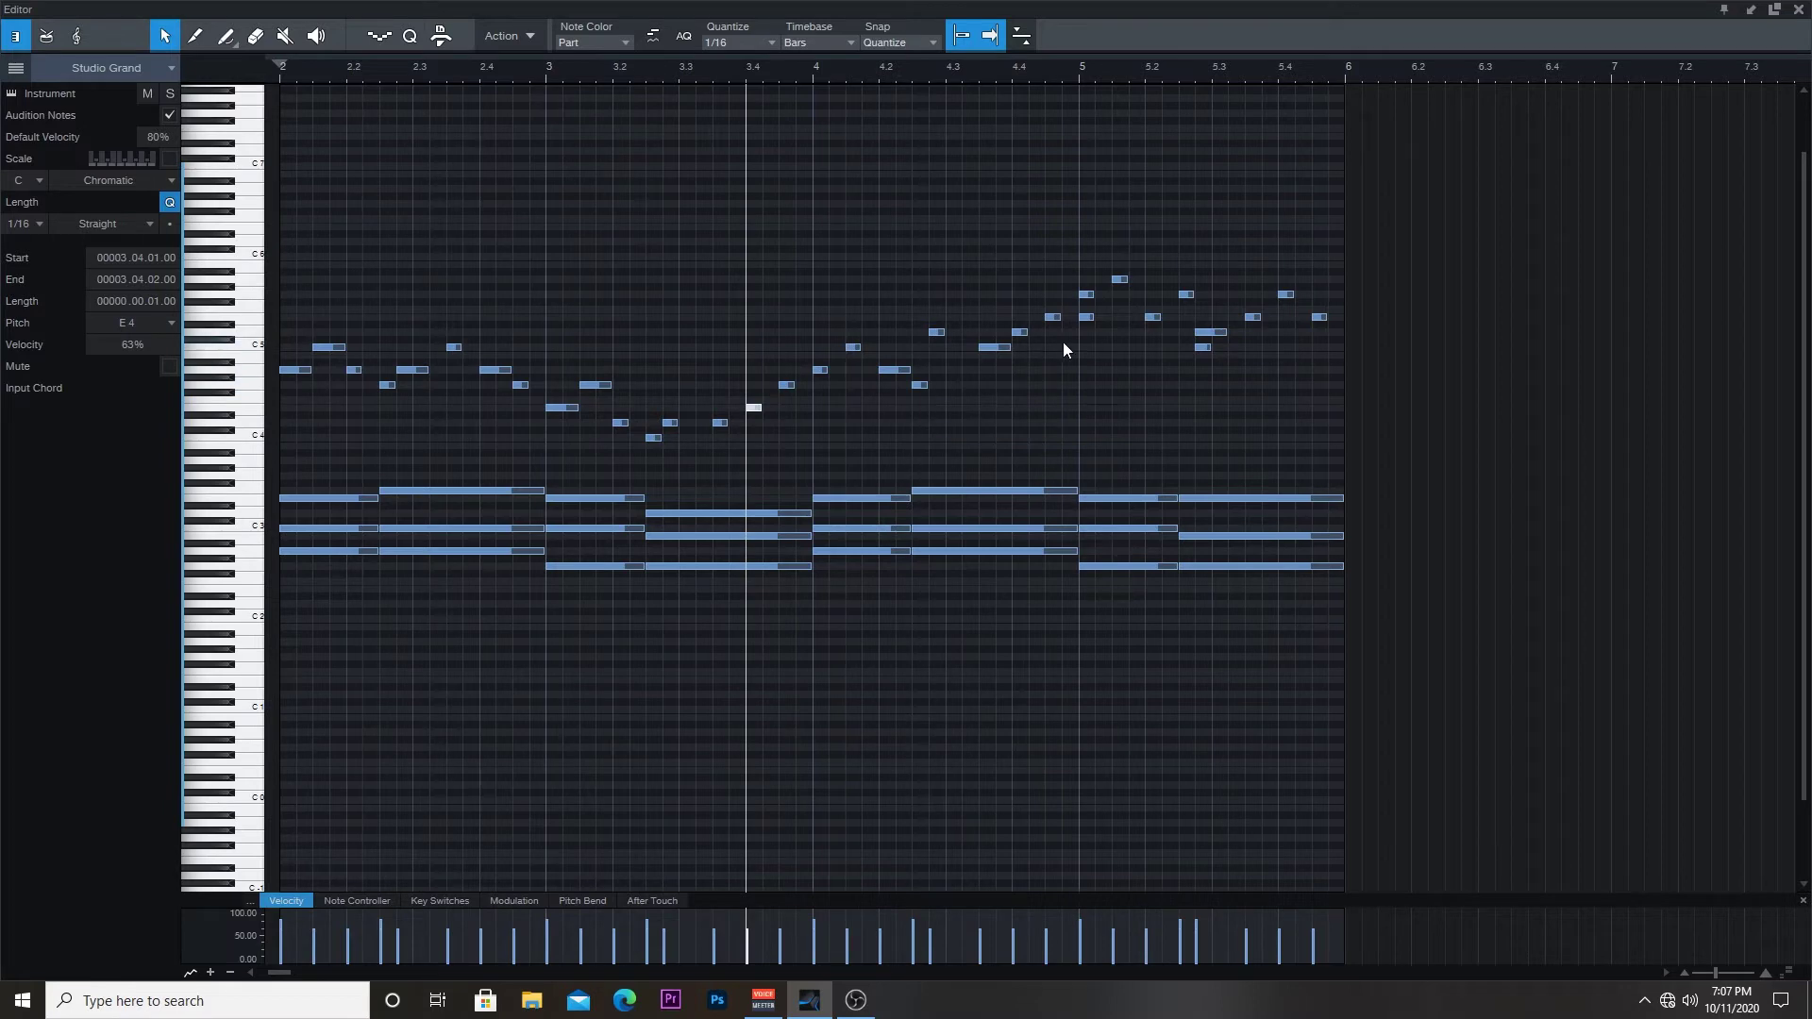
left_click_drag(1089, 319, 1090, 296)
left_click(1206, 336)
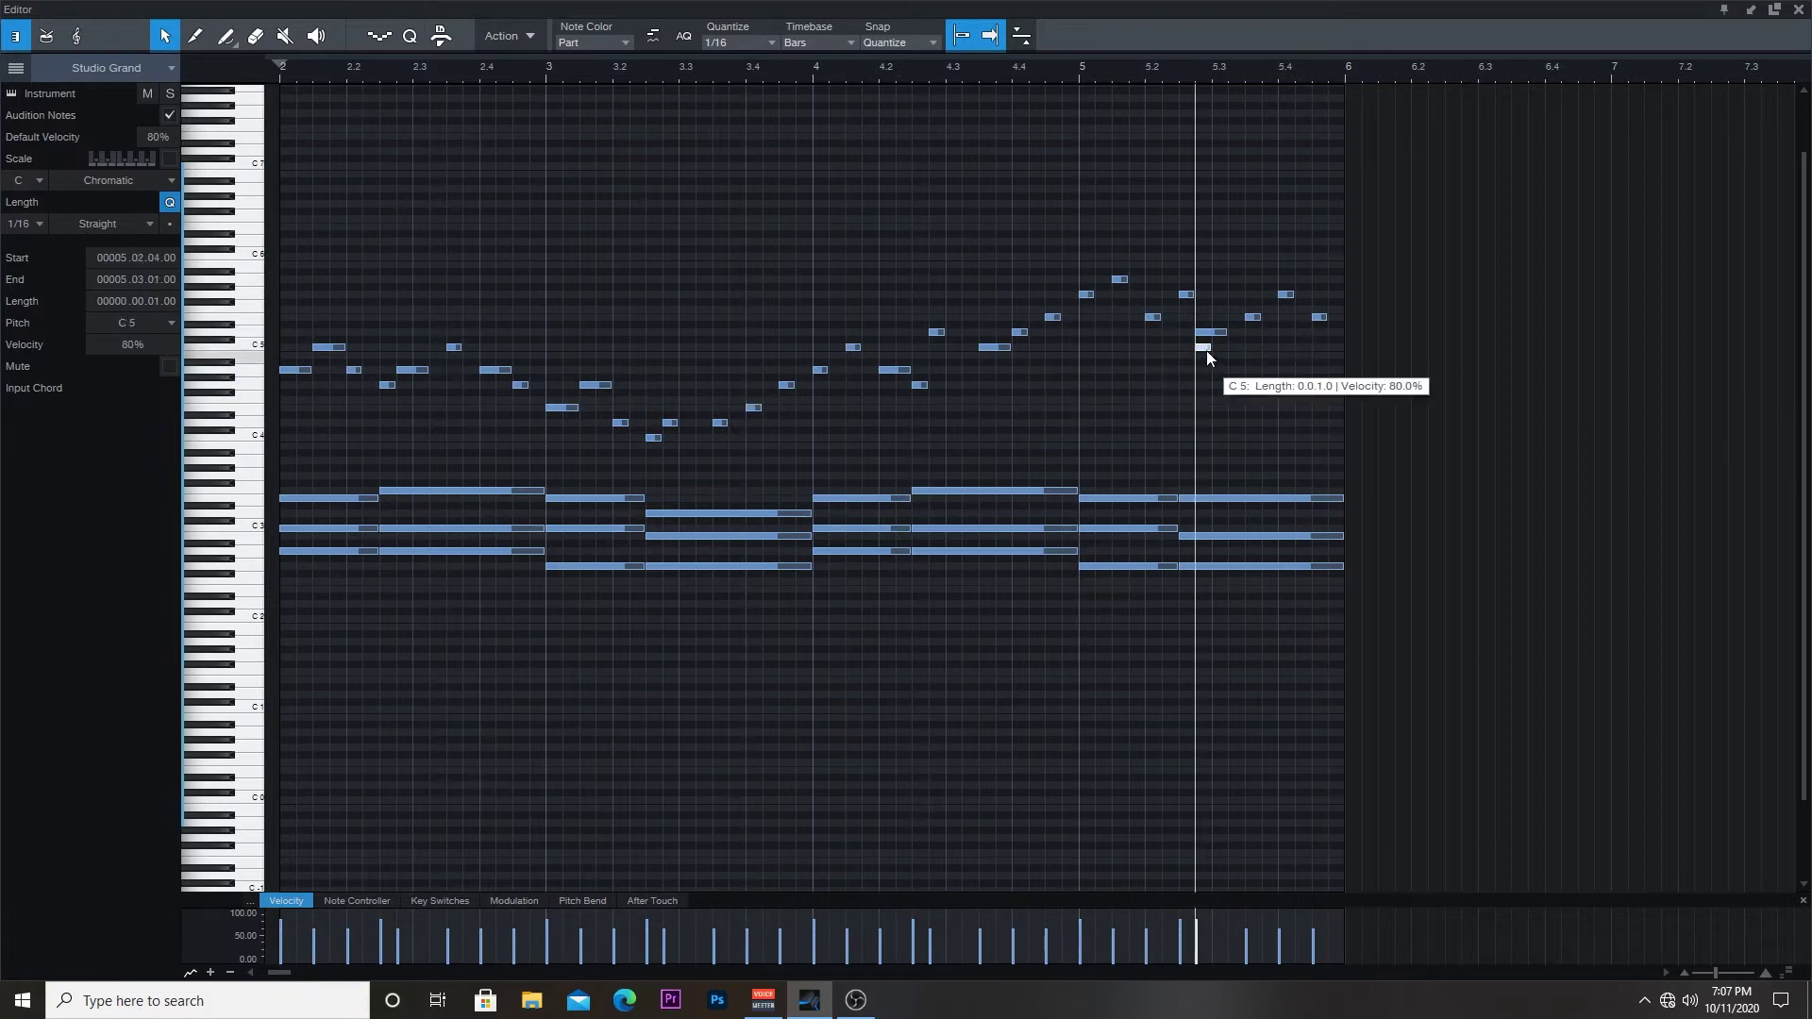
Step: Play the cleaned-up melody together with the chords from bar 2
left_click(276, 76)
key("space")
left_click(702, 404)
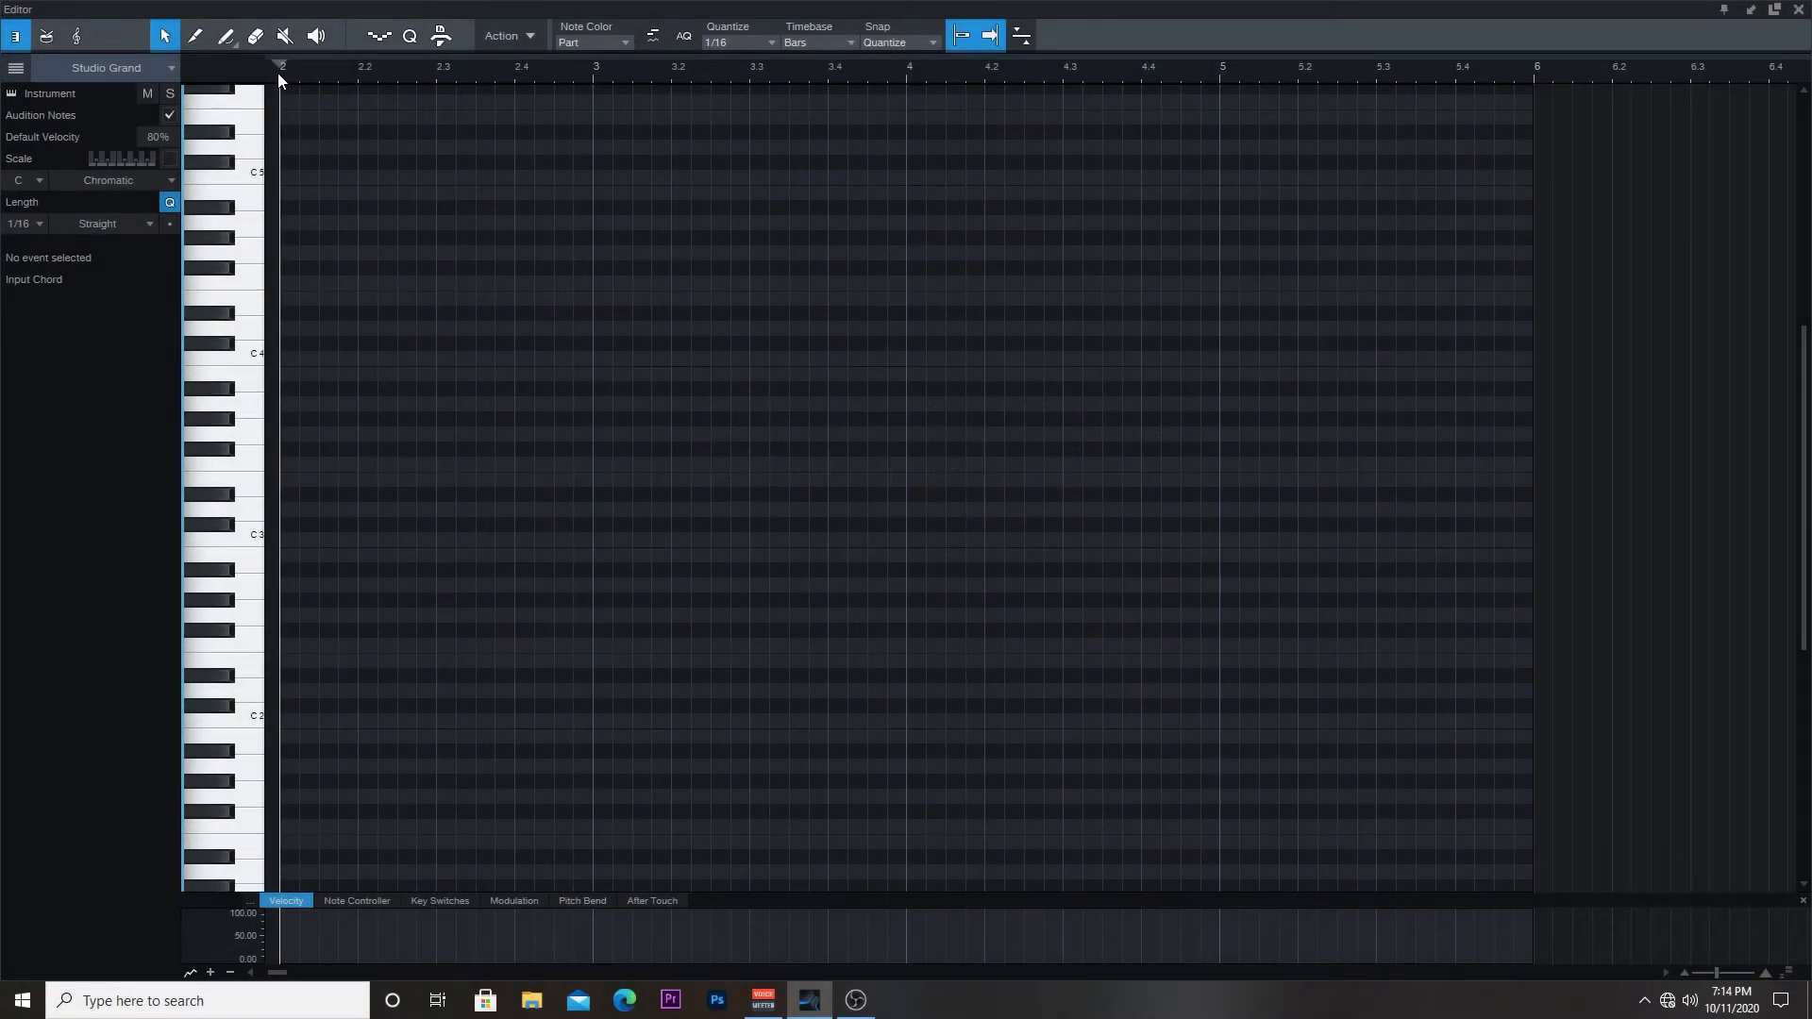
Step: Paste the chord progression into the empty part and split its first chord at 2.1.2, 2.2.1 and 2.2.2
left_click(467, 356)
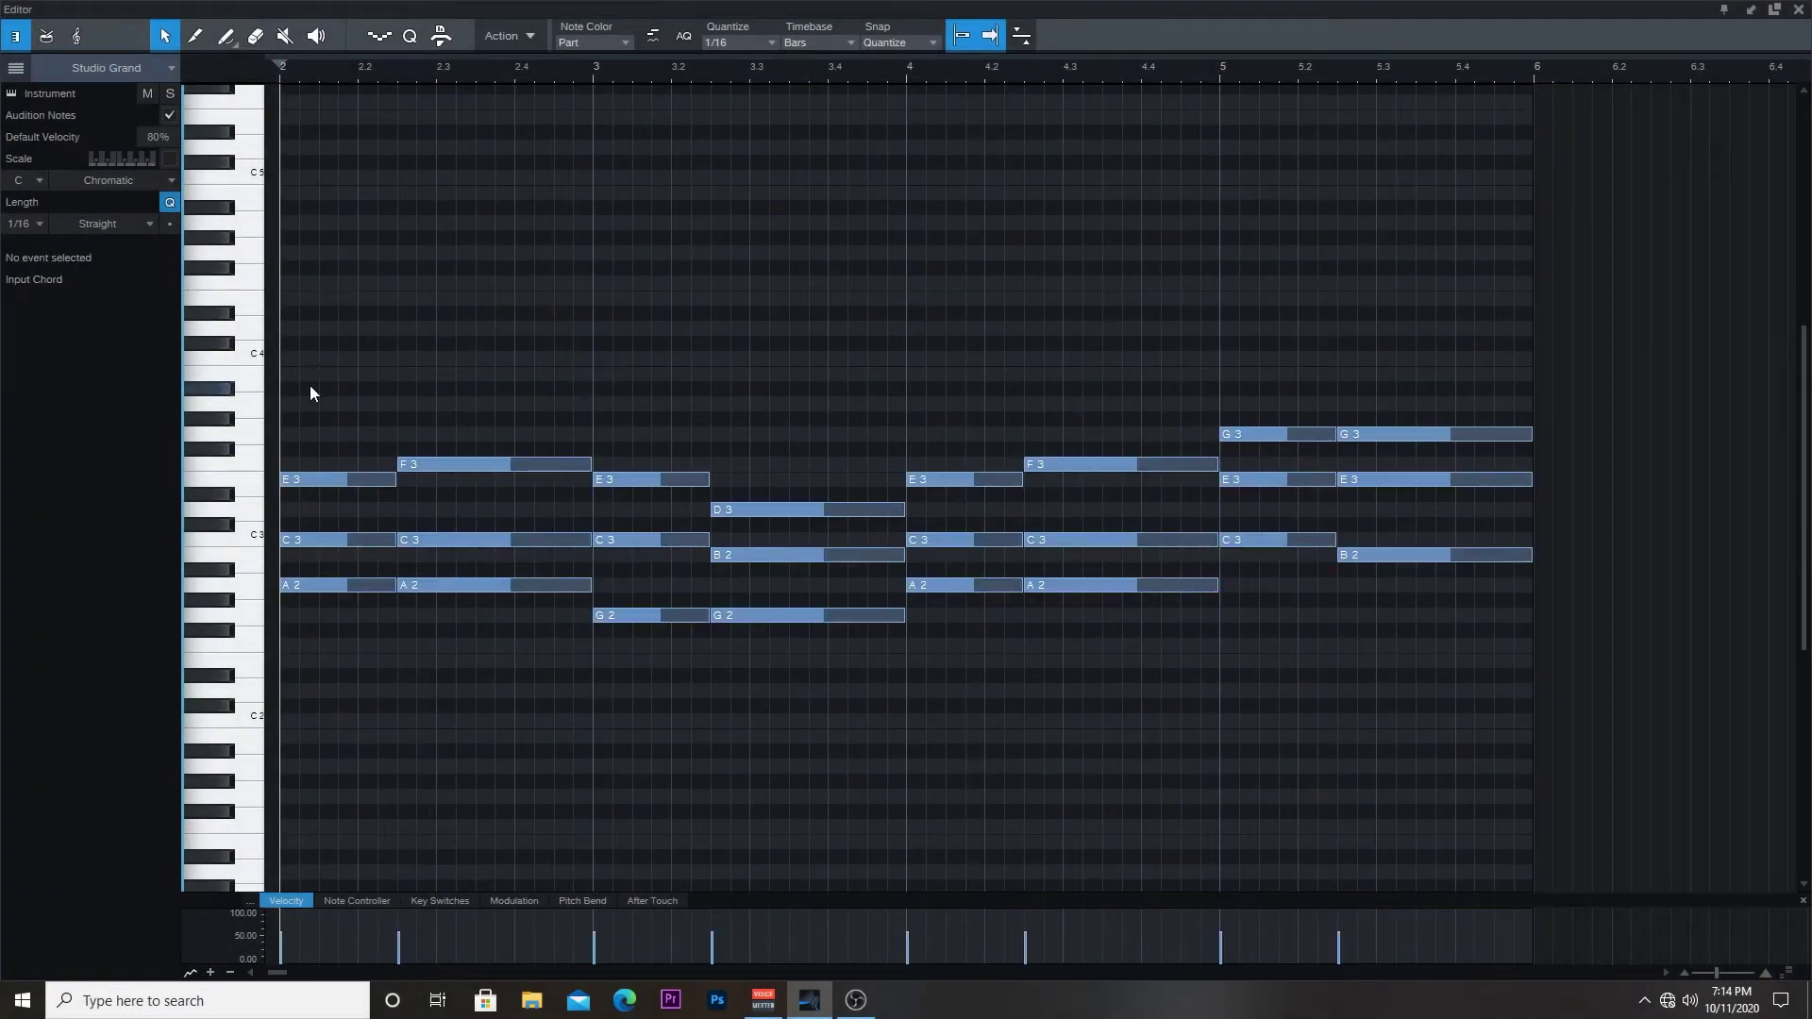
left_click_drag(314, 393, 302, 590)
key("2")
left_click_drag(288, 478, 308, 472)
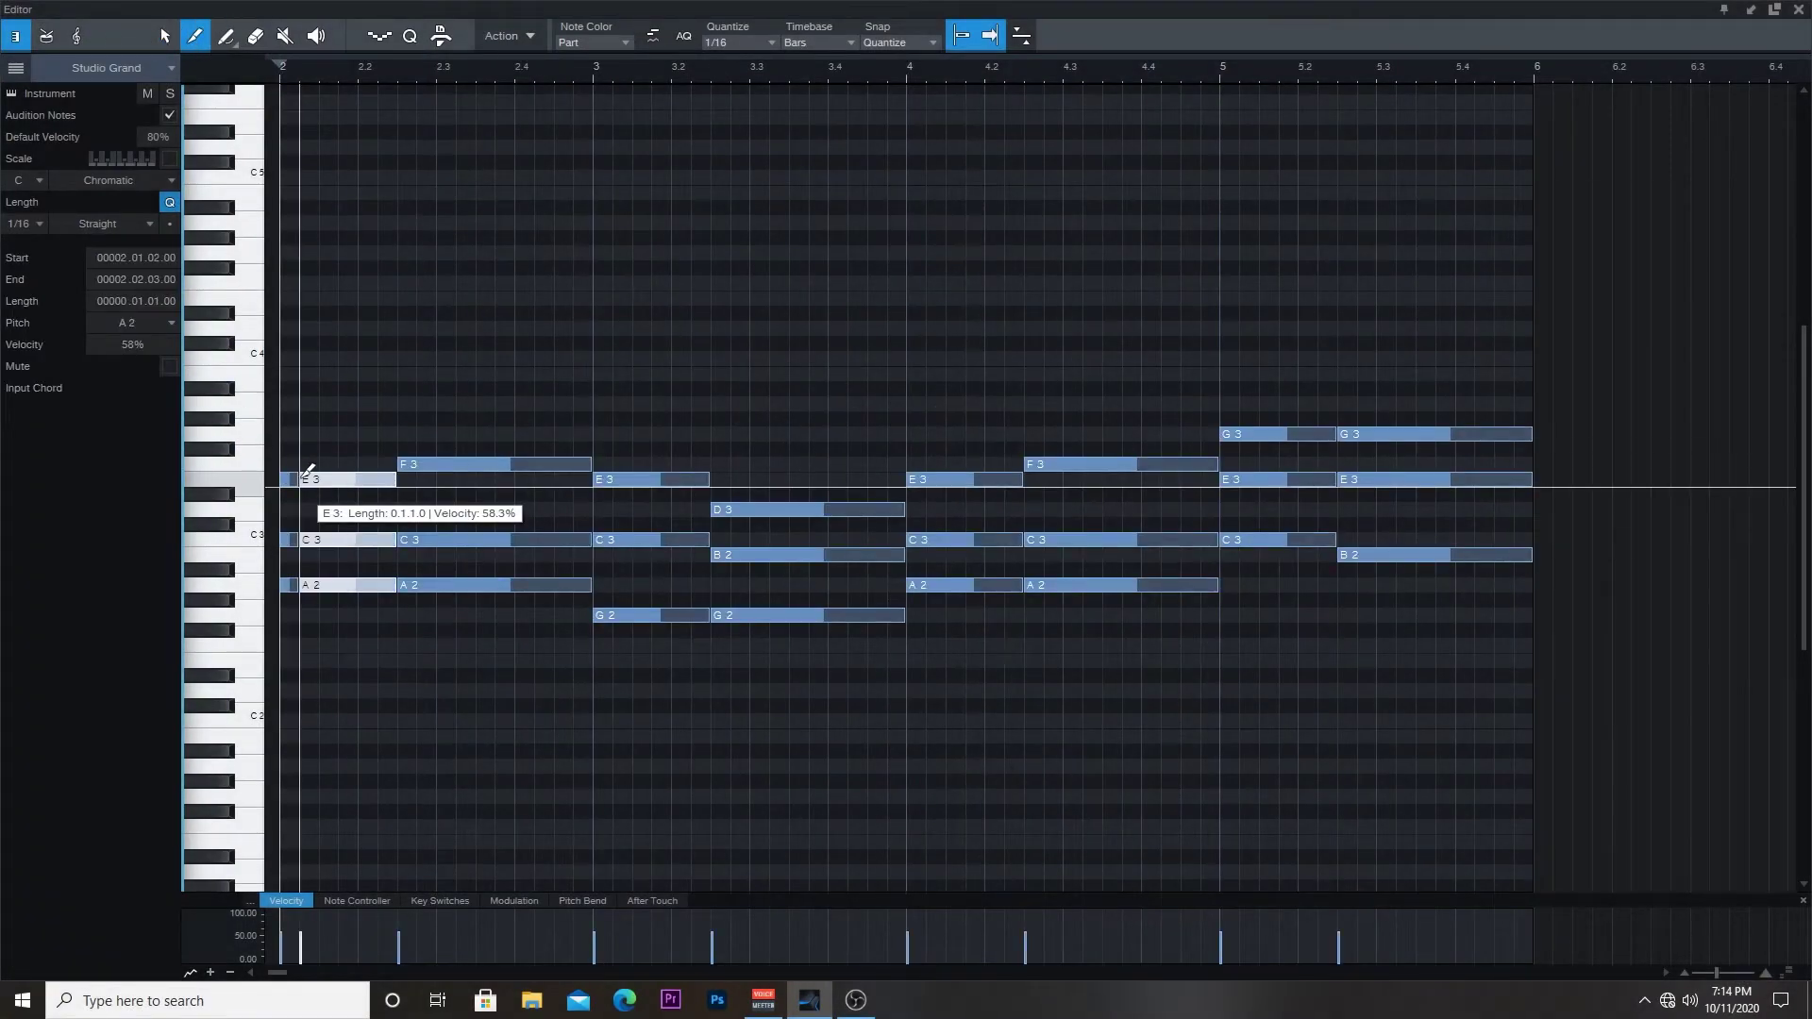
key("2")
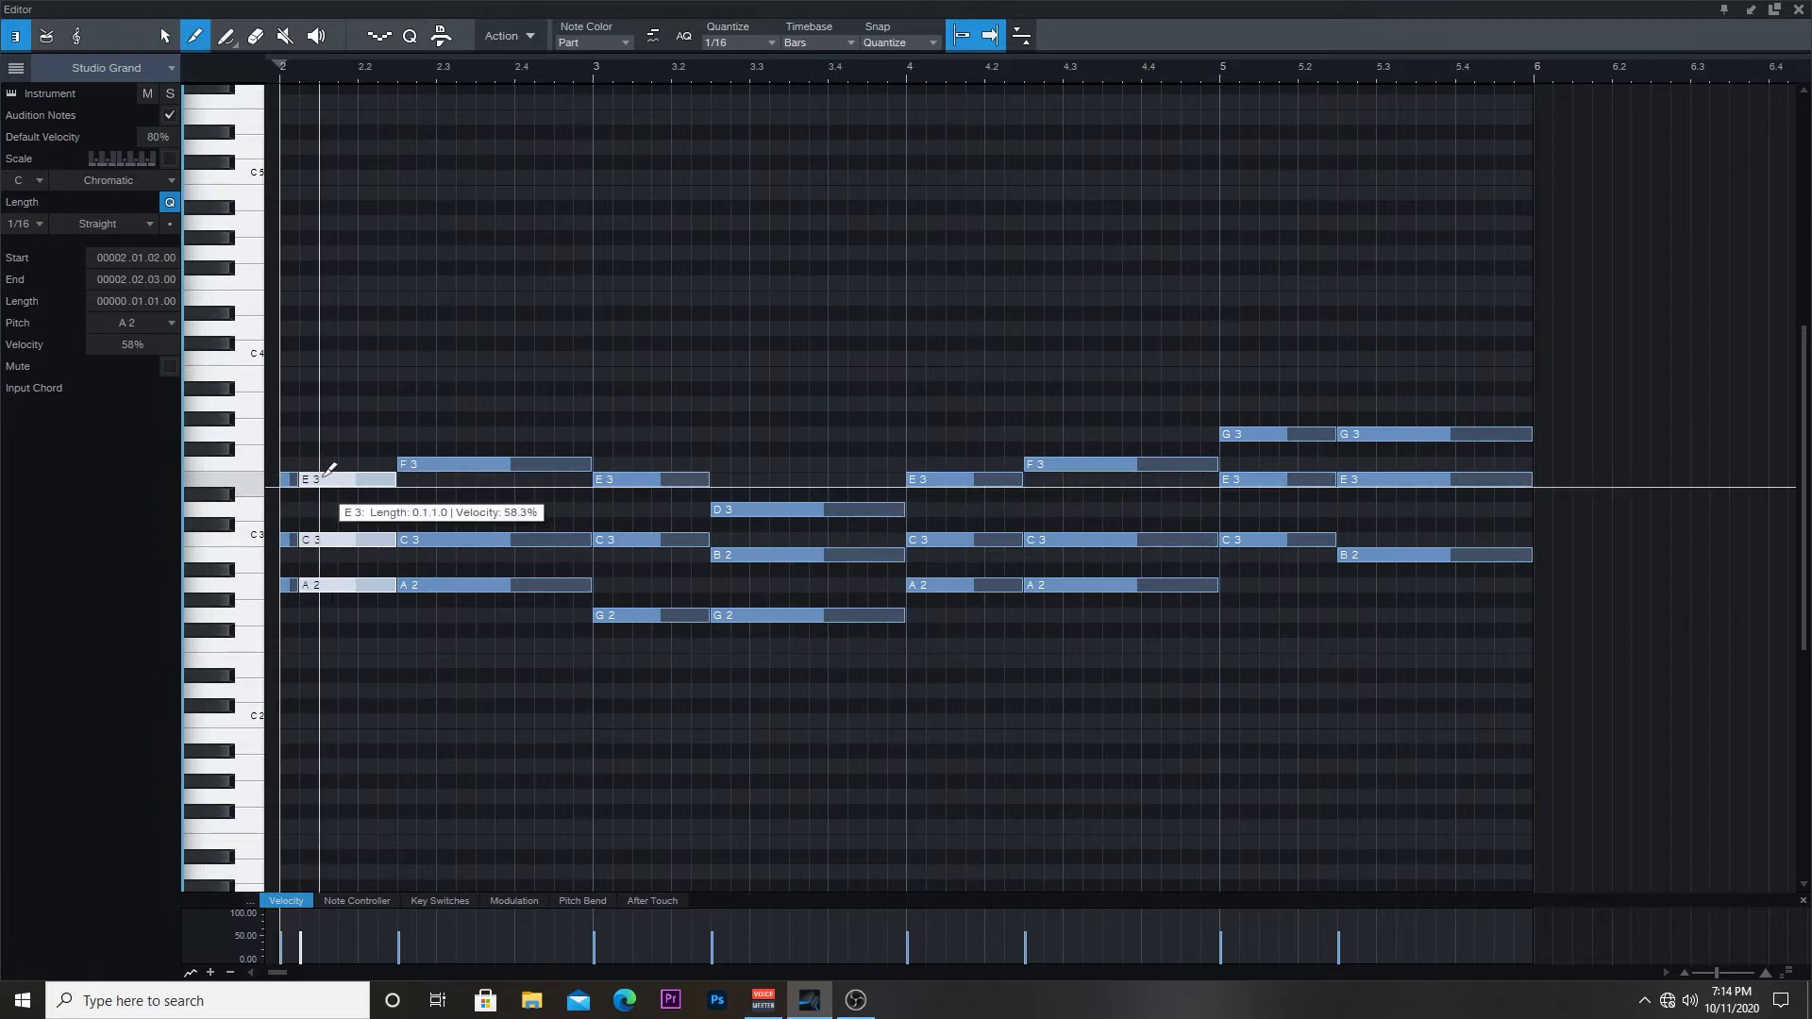
left_click(376, 480)
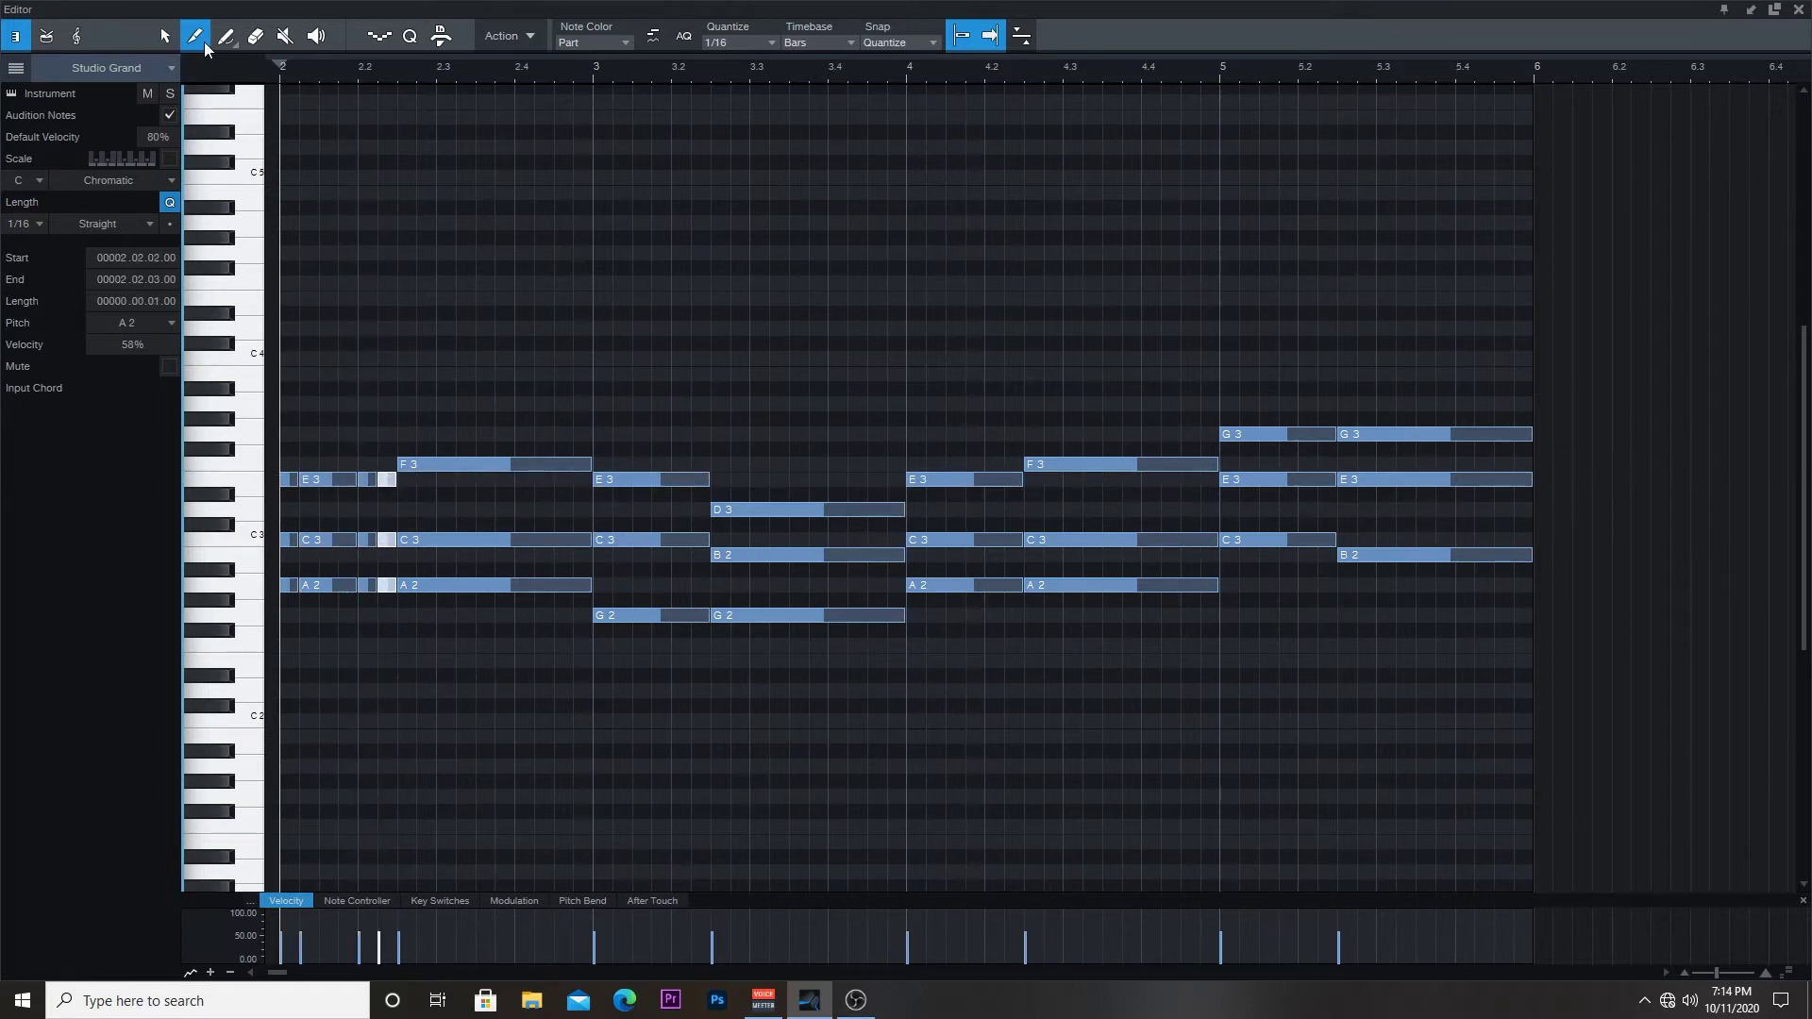
Step: Delete the first chord's cut pieces starting at 2.1.2 and 2.2.2, keeping the sixteenth-note stabs on beats 1 and 2
key("Delete")
left_click_drag(381, 455, 400, 590)
key("Delete")
key("2")
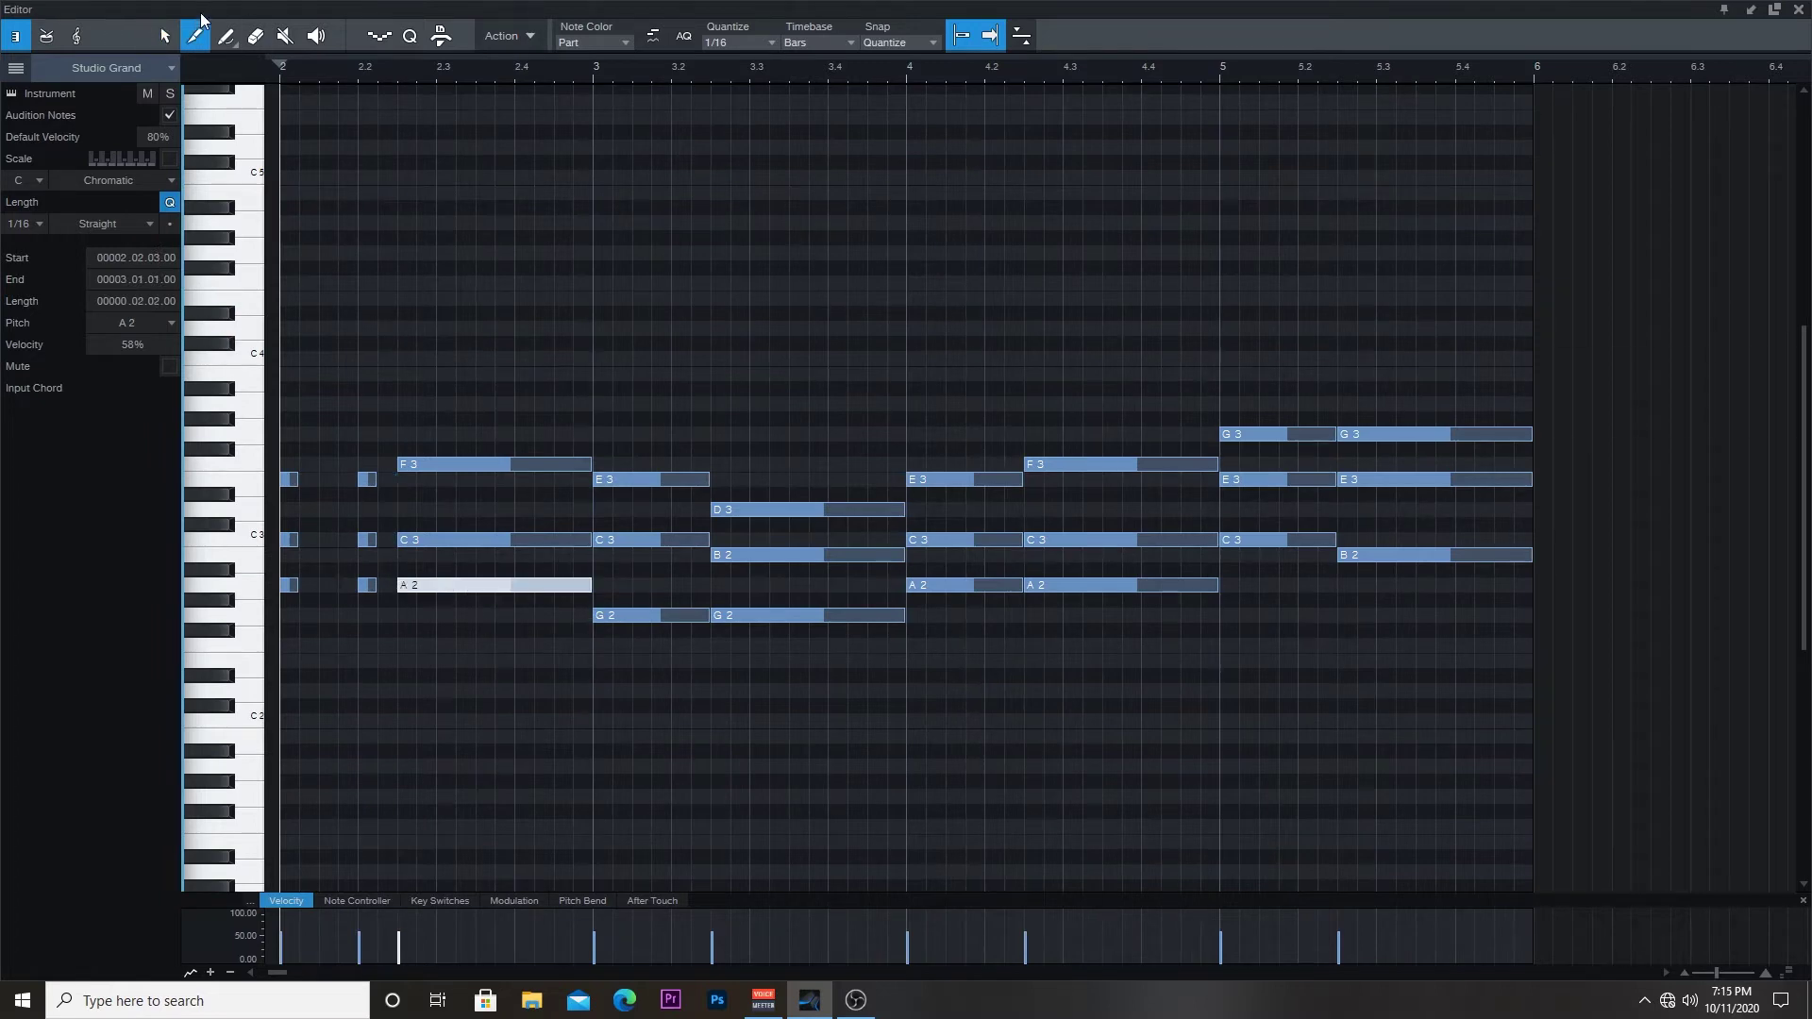
Step: Split the second chord of bar 2 into sixteenth notes
left_click_drag(412, 425, 545, 632)
left_click_drag(422, 479, 578, 460)
left_click(424, 432)
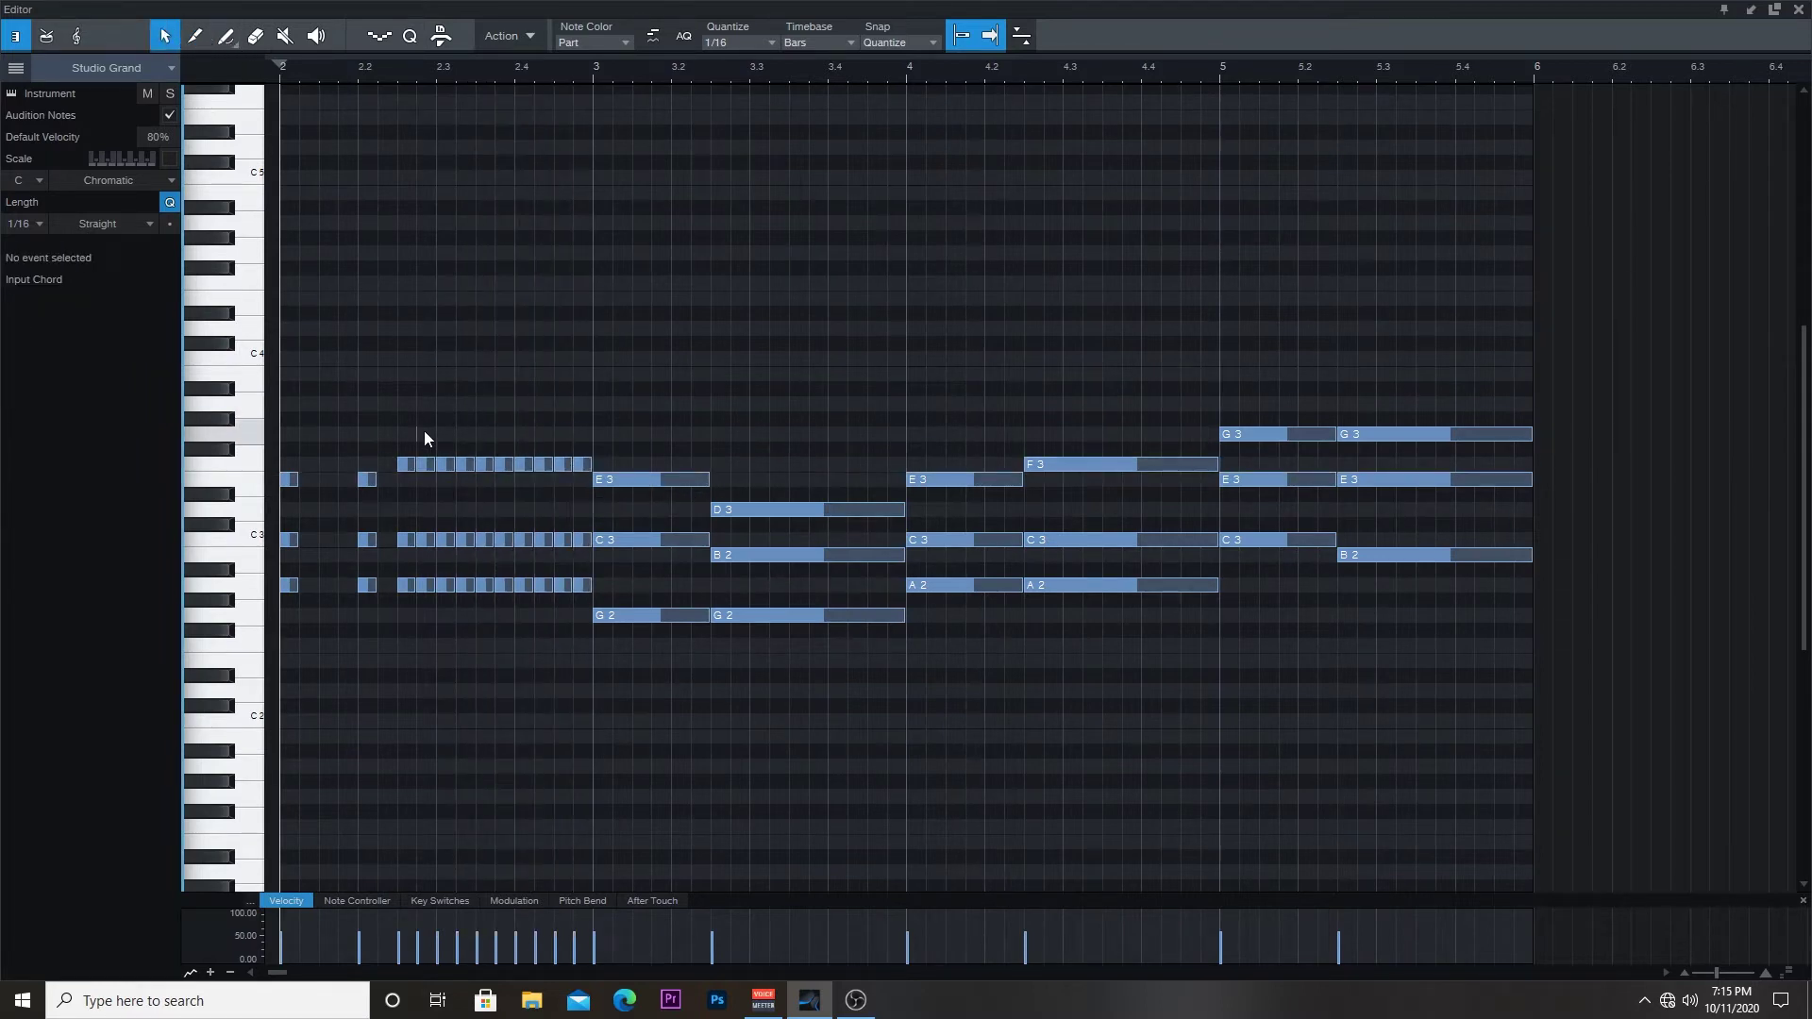
Step: Delete the second chord's sixteenth pieces at 2.2.3, 2.3.1 and 2.4.1 to form a stab rhythm
left_click_drag(404, 432, 413, 593)
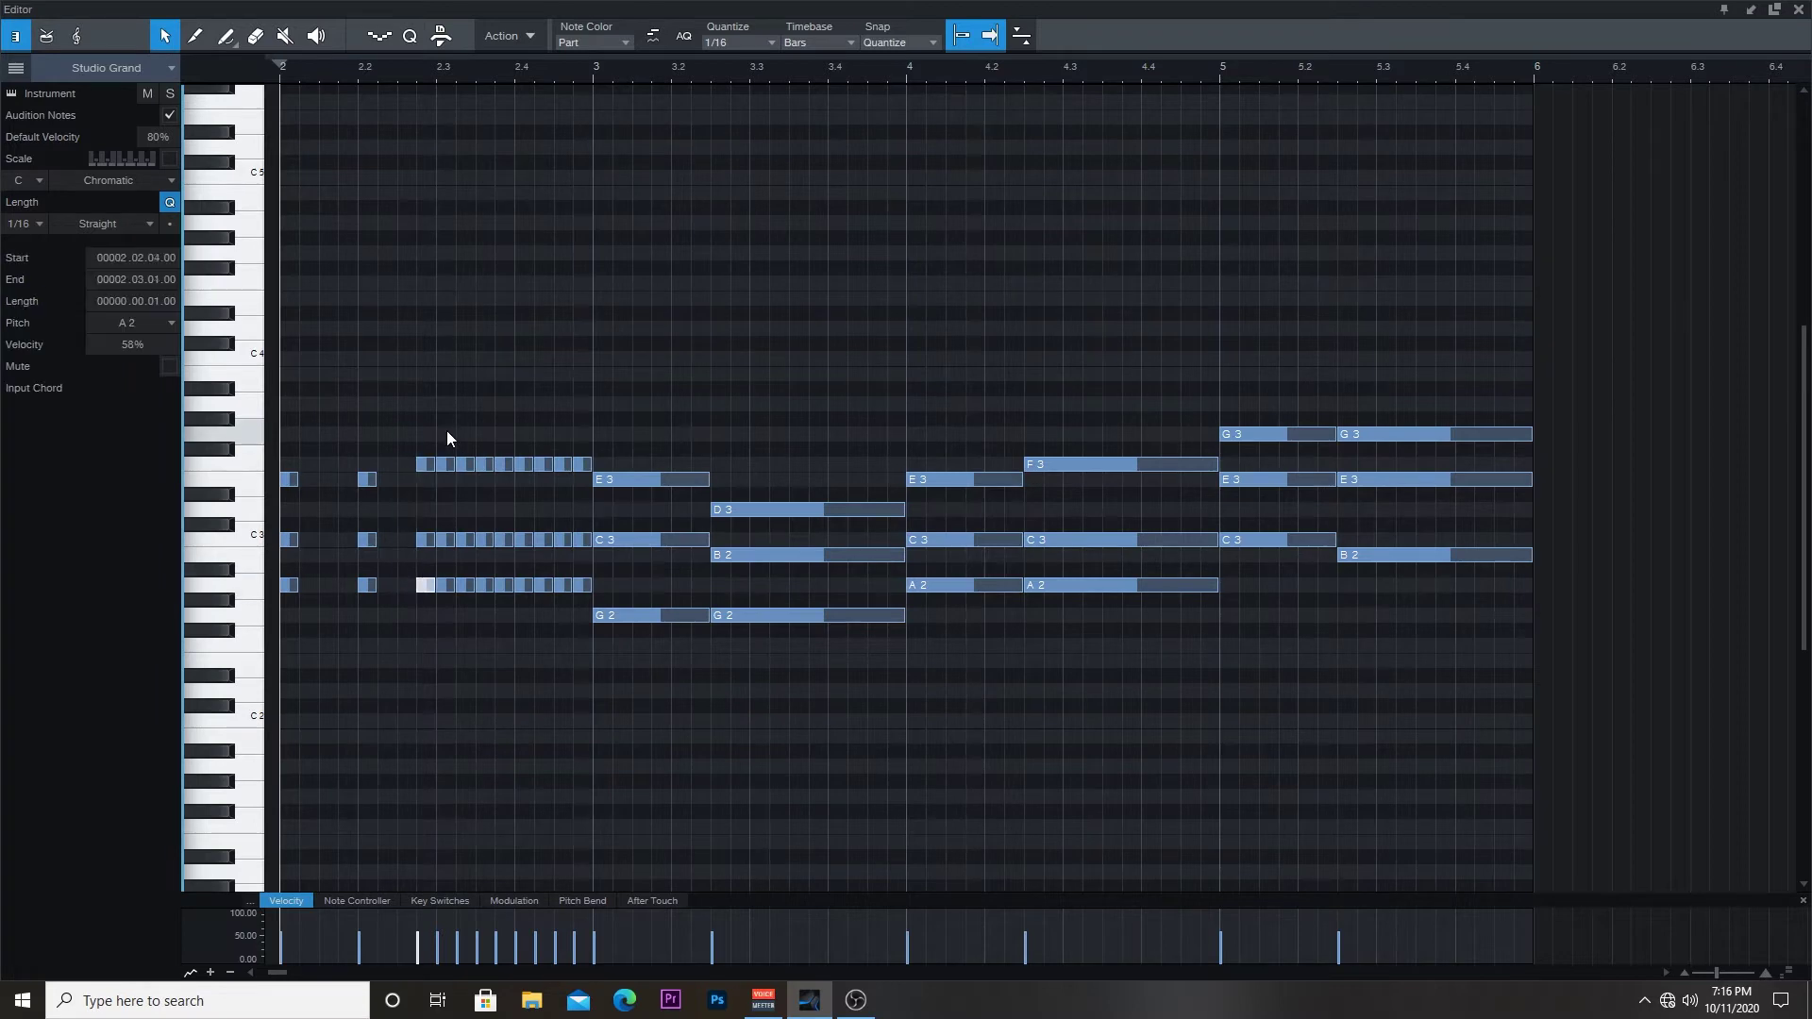
left_click_drag(447, 438, 439, 553)
key("Delete")
left_click_drag(524, 438, 527, 554)
key("Delete")
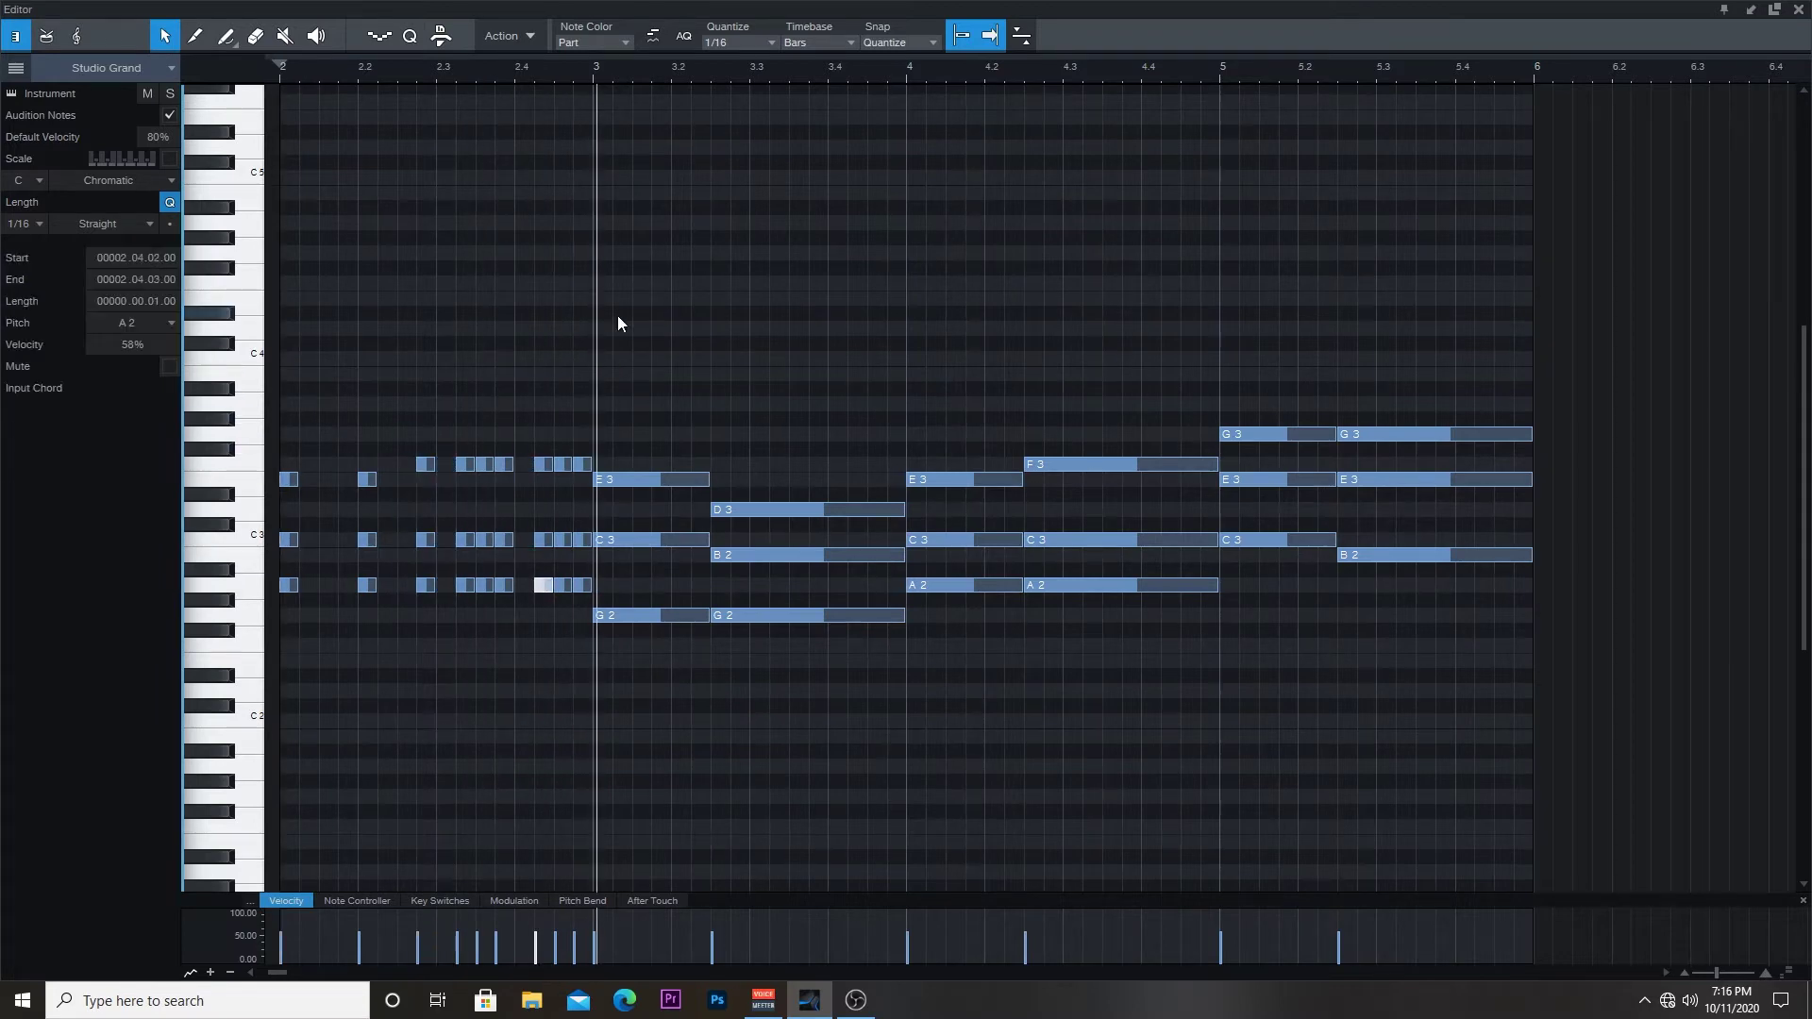
Step: Delete the chords in bars 3 to 5 and fill those bars with three duplicates of bar 2's stab pattern
left_click_drag(618, 324, 1476, 732)
key("Delete")
left_click_drag(282, 382, 587, 608)
key("d")
key("d")
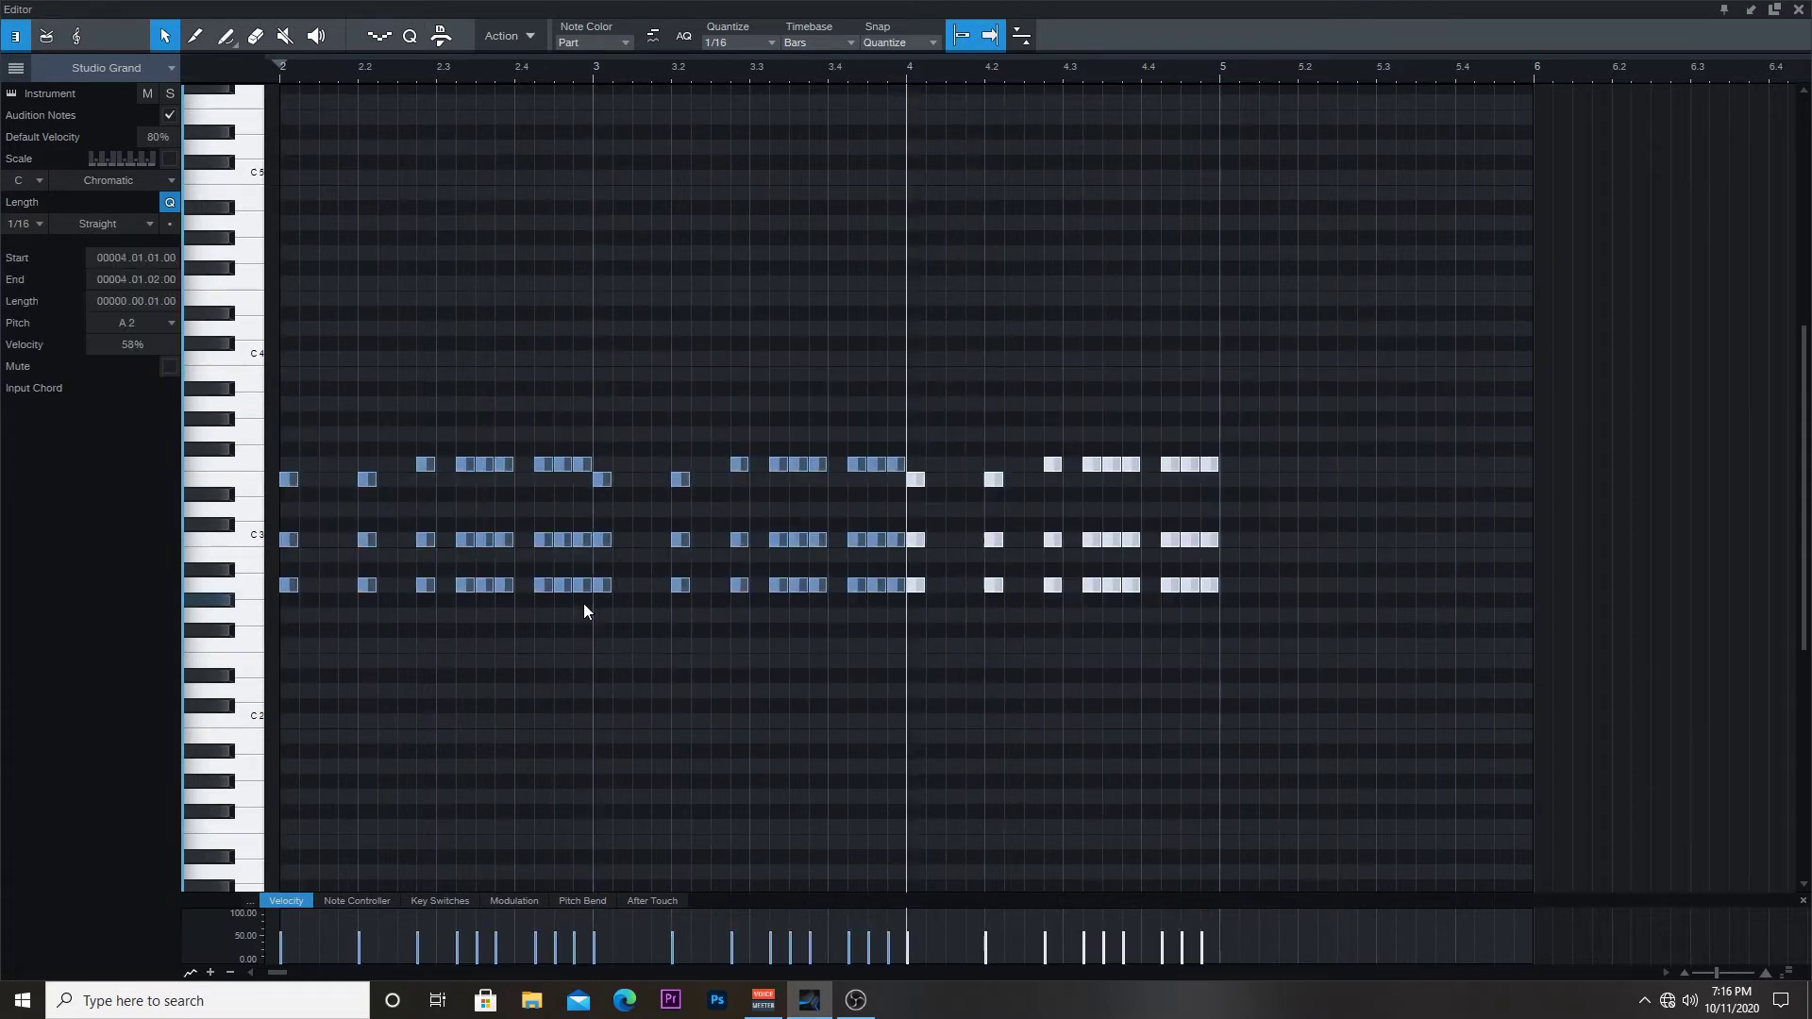
key("d")
left_click(607, 415)
key("space")
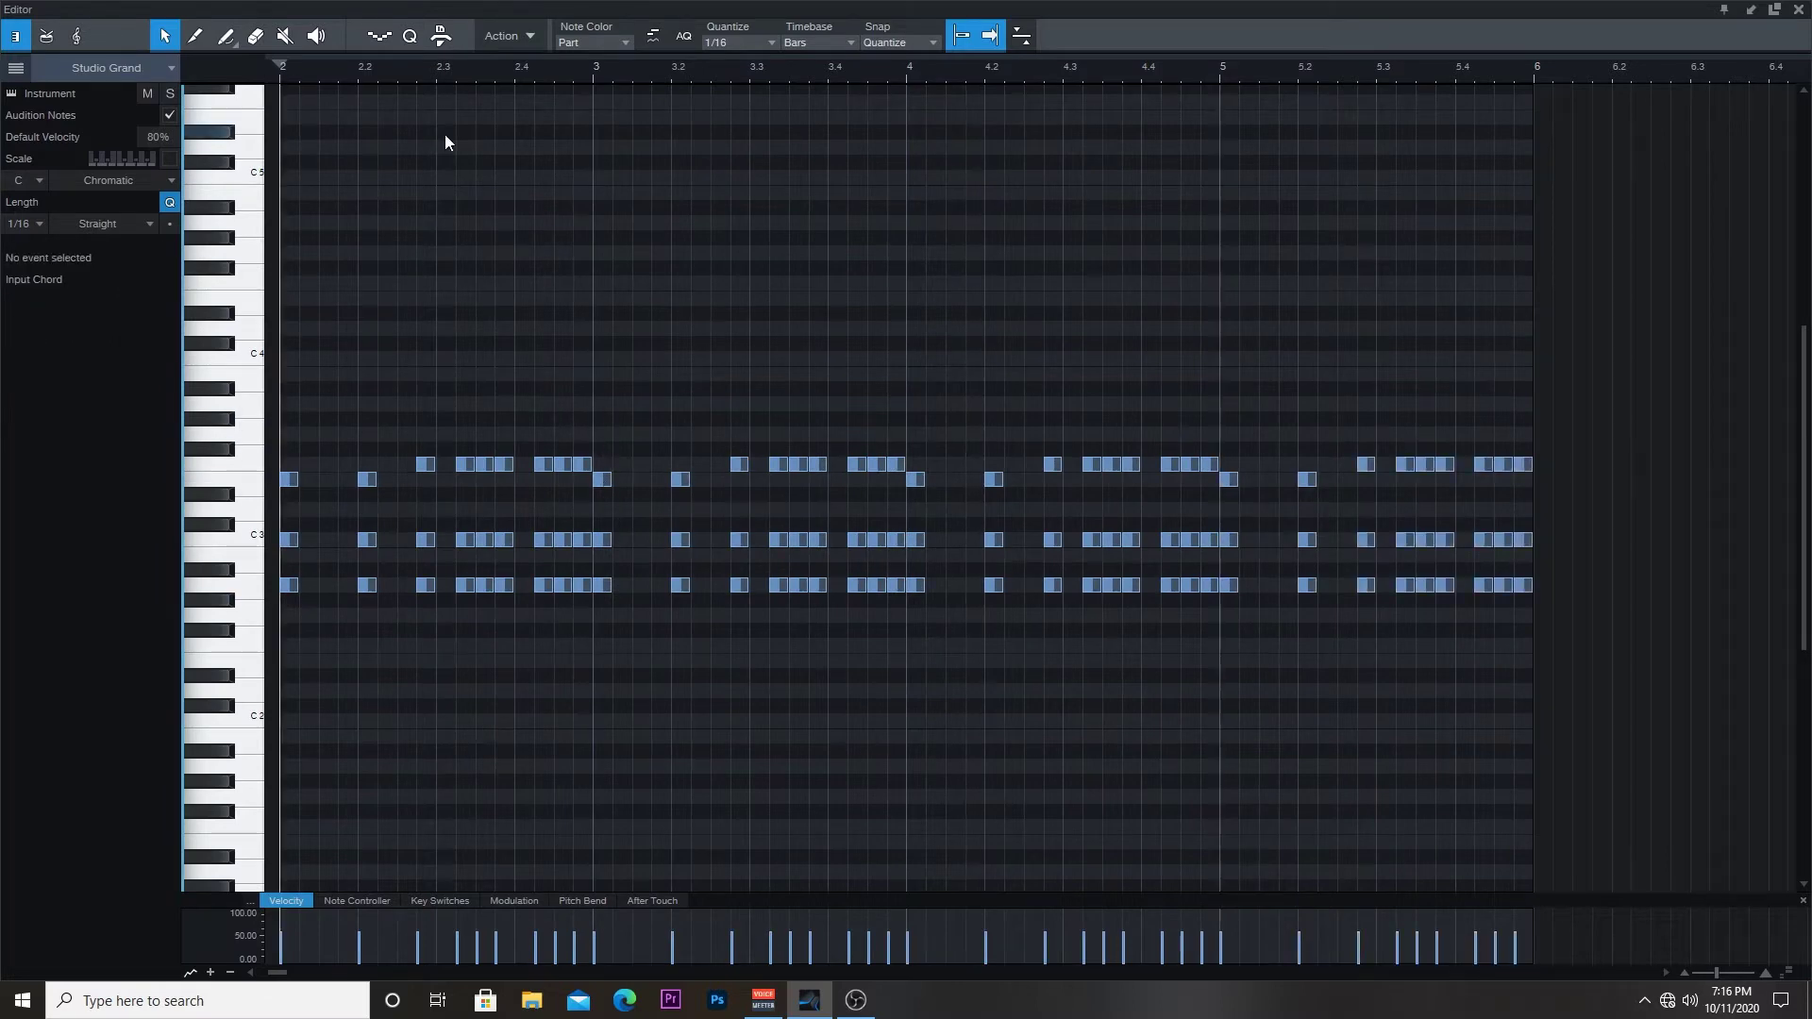
Step: Lower bar 3's bottom notes to G2, and from 3.2.4 onward move the middle notes to B2 and the top notes to D3
left_click_drag(595, 566, 929, 613)
left_click_drag(740, 585, 742, 615)
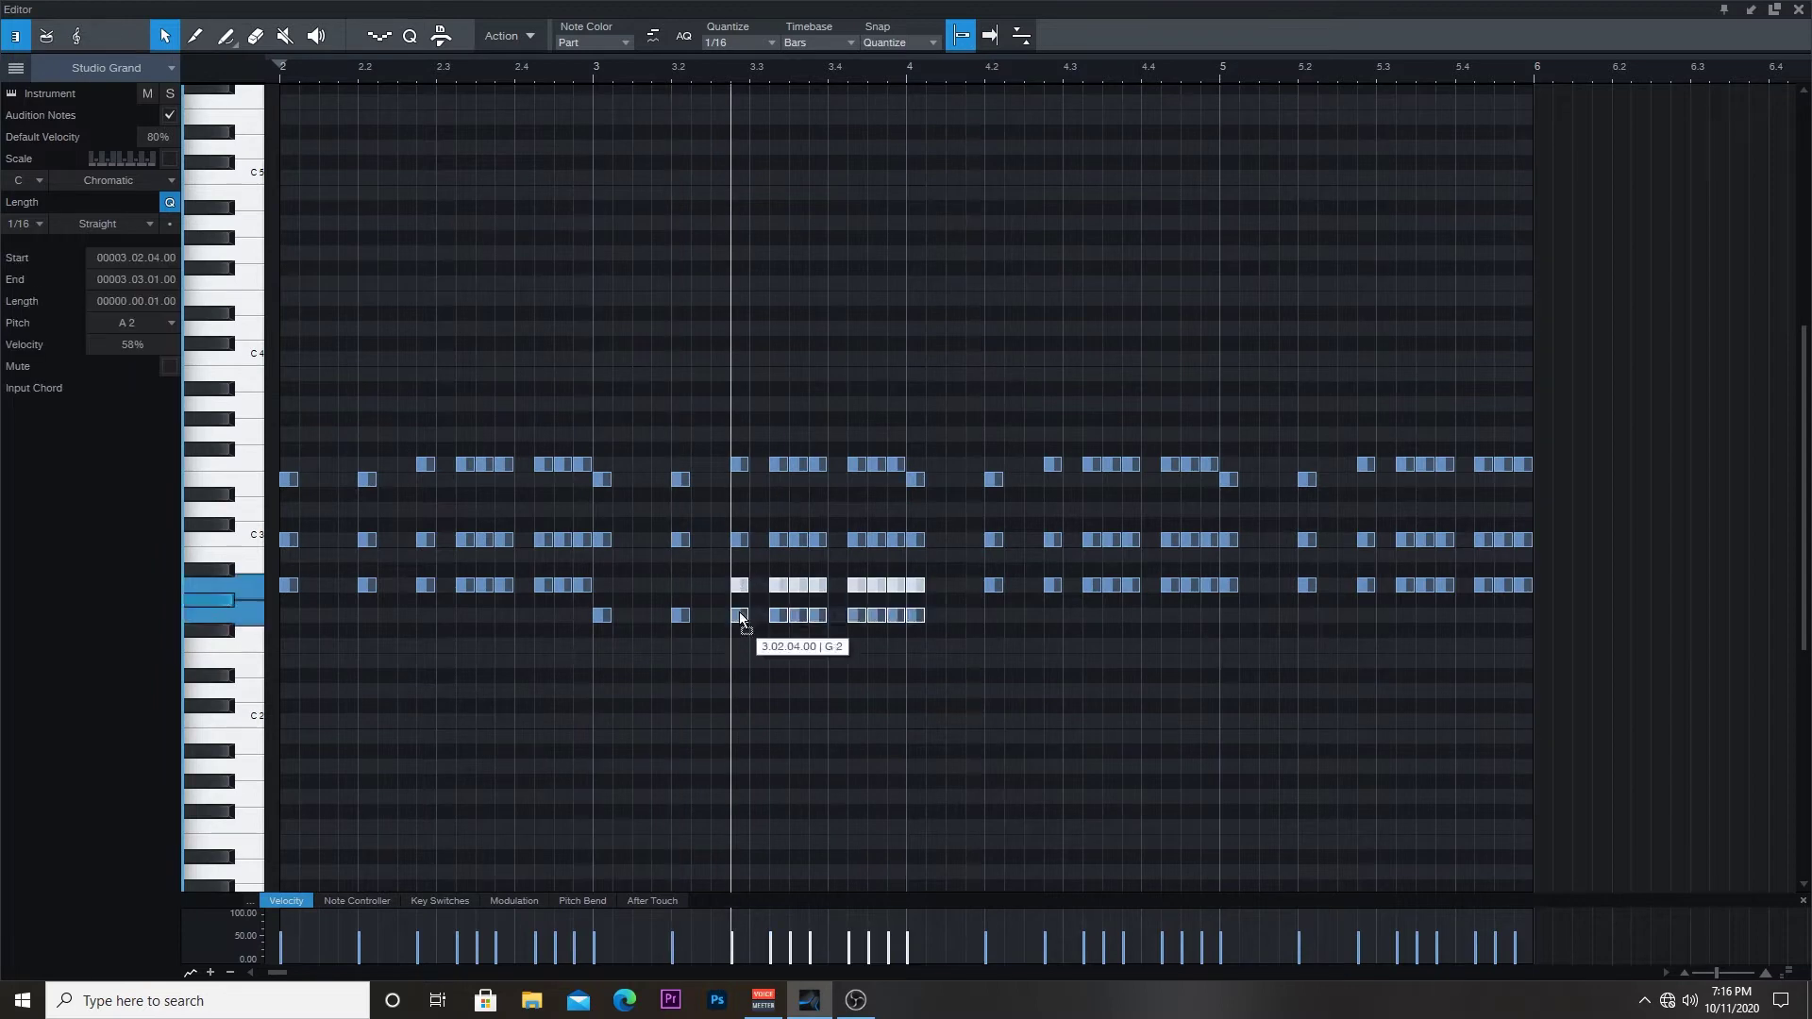
left_click(740, 540)
left_click_drag(754, 540, 740, 558)
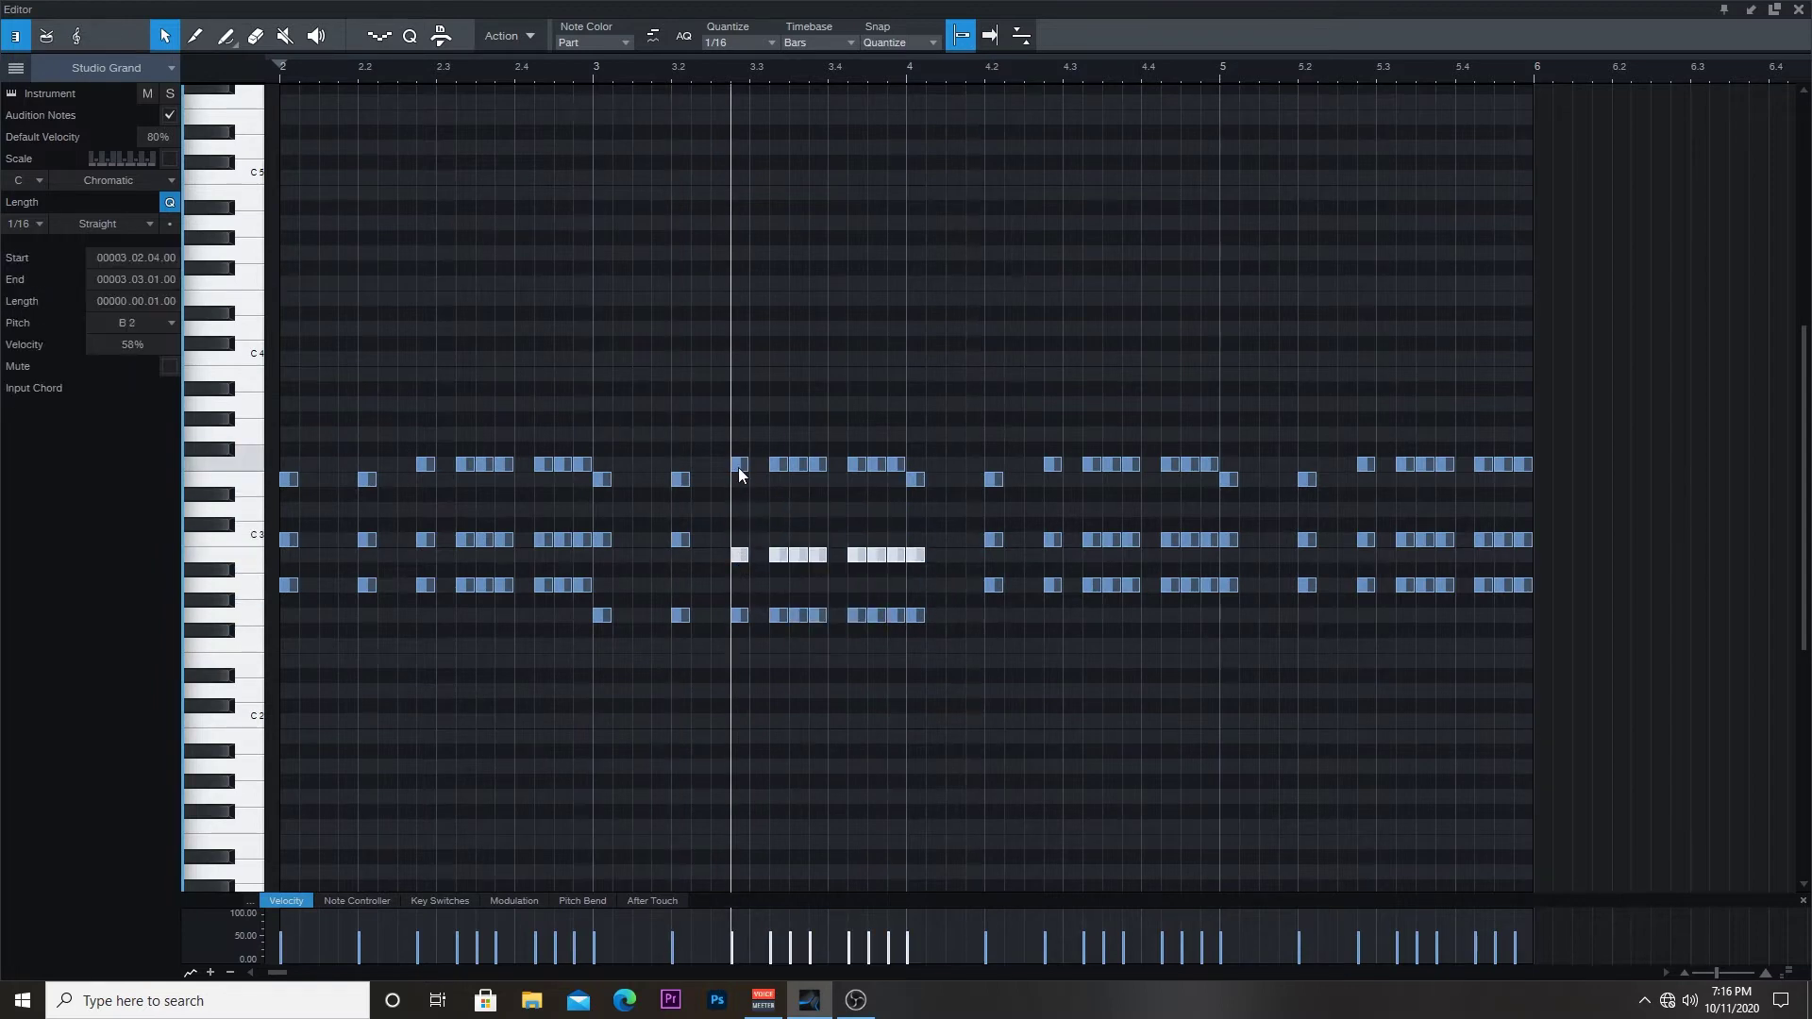
left_click_drag(730, 424, 892, 504)
left_click_drag(740, 465, 744, 515)
Step: Replace the notes in bars 4 and 5 with a duplicate of the stab pattern from bars 2 and 3
left_click_drag(908, 396, 1535, 668)
key("Delete")
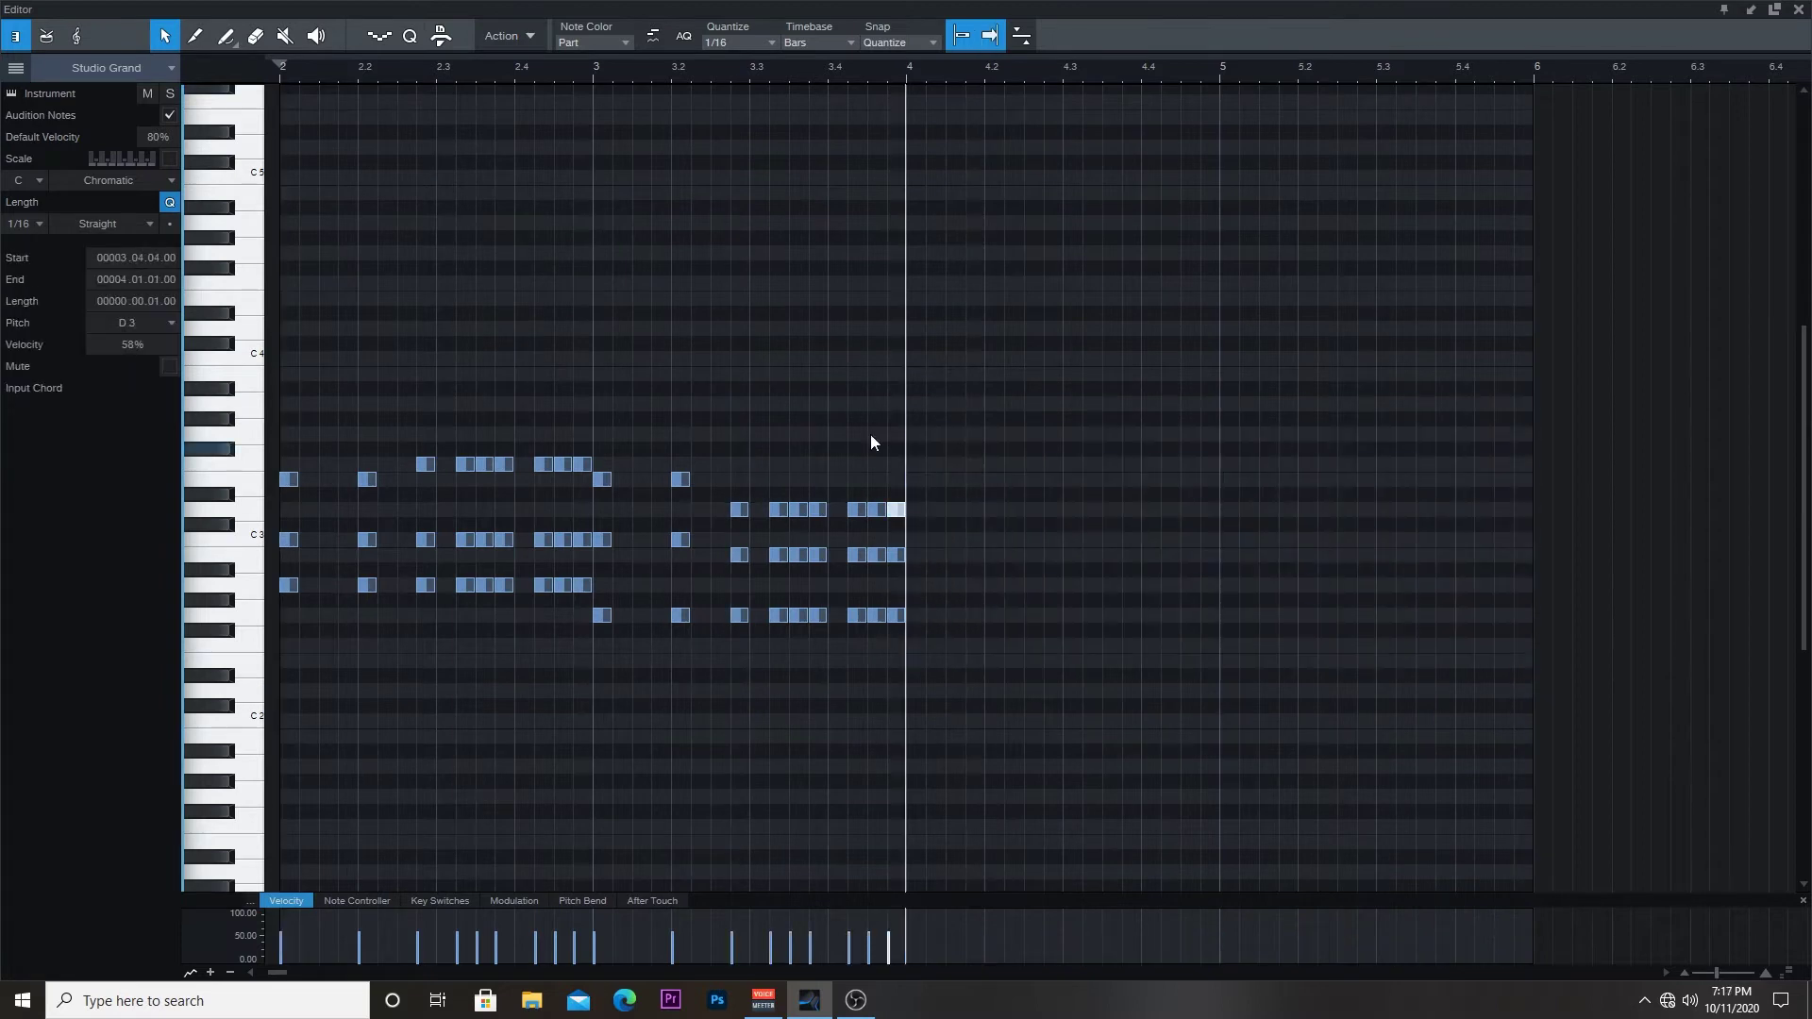
left_click_drag(278, 336, 928, 650)
key("d")
Step: Raise bar 5's top notes from 5.2.4 onward to E3 and return the playback position to bar 2
left_click(1229, 615)
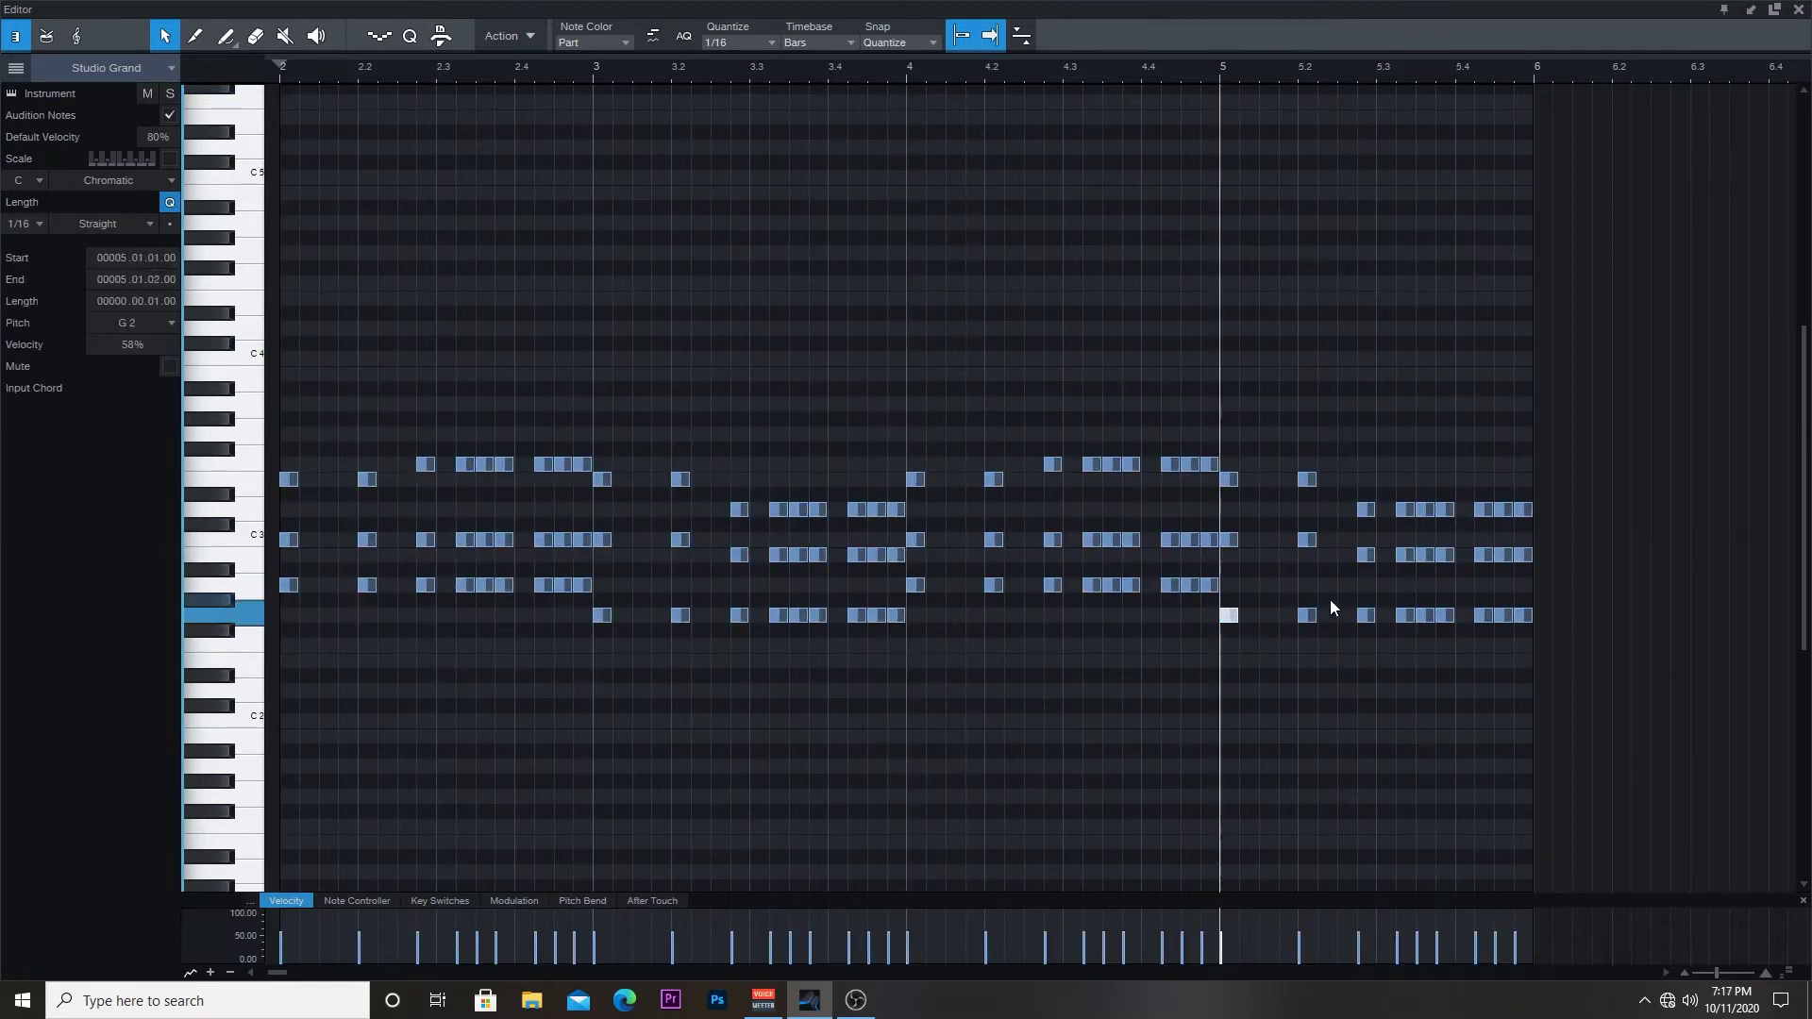
left_click(1367, 553)
mouse_move(1363, 493)
left_mouse_down()
mouse_move(1525, 508)
mouse_move(1365, 477)
left_mouse_up()
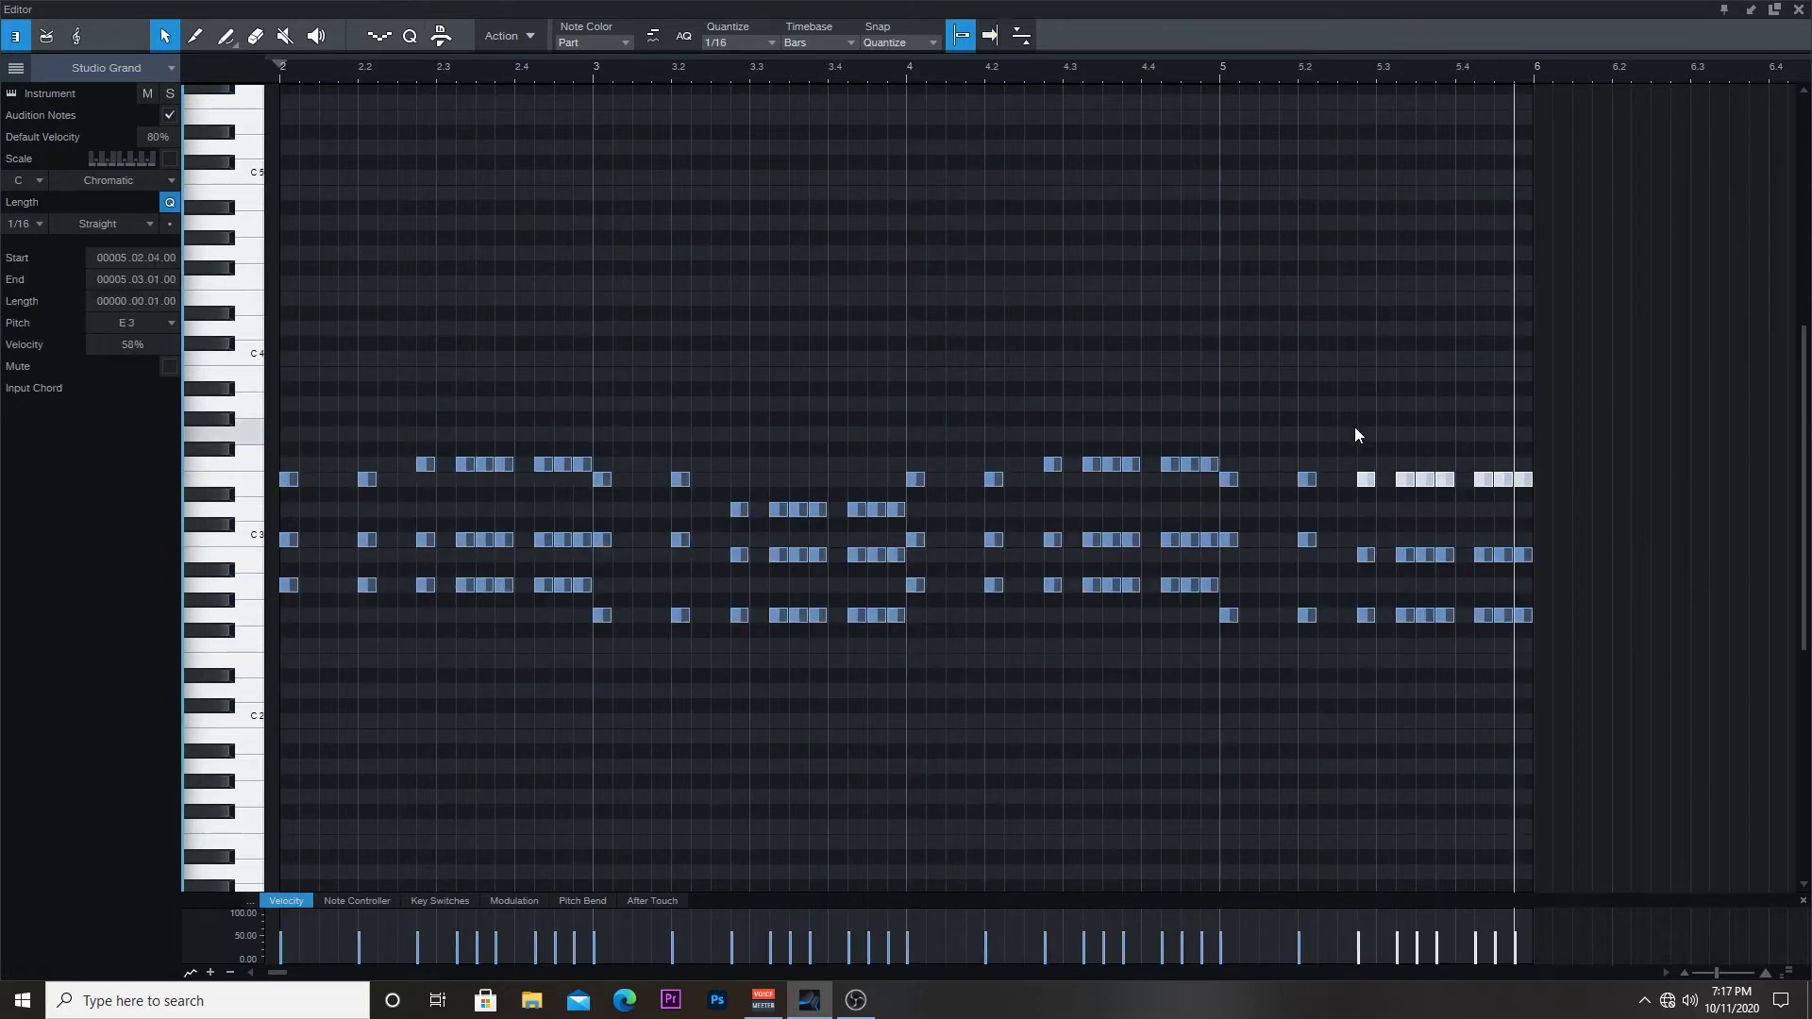
left_click(1363, 461)
left_click(281, 70)
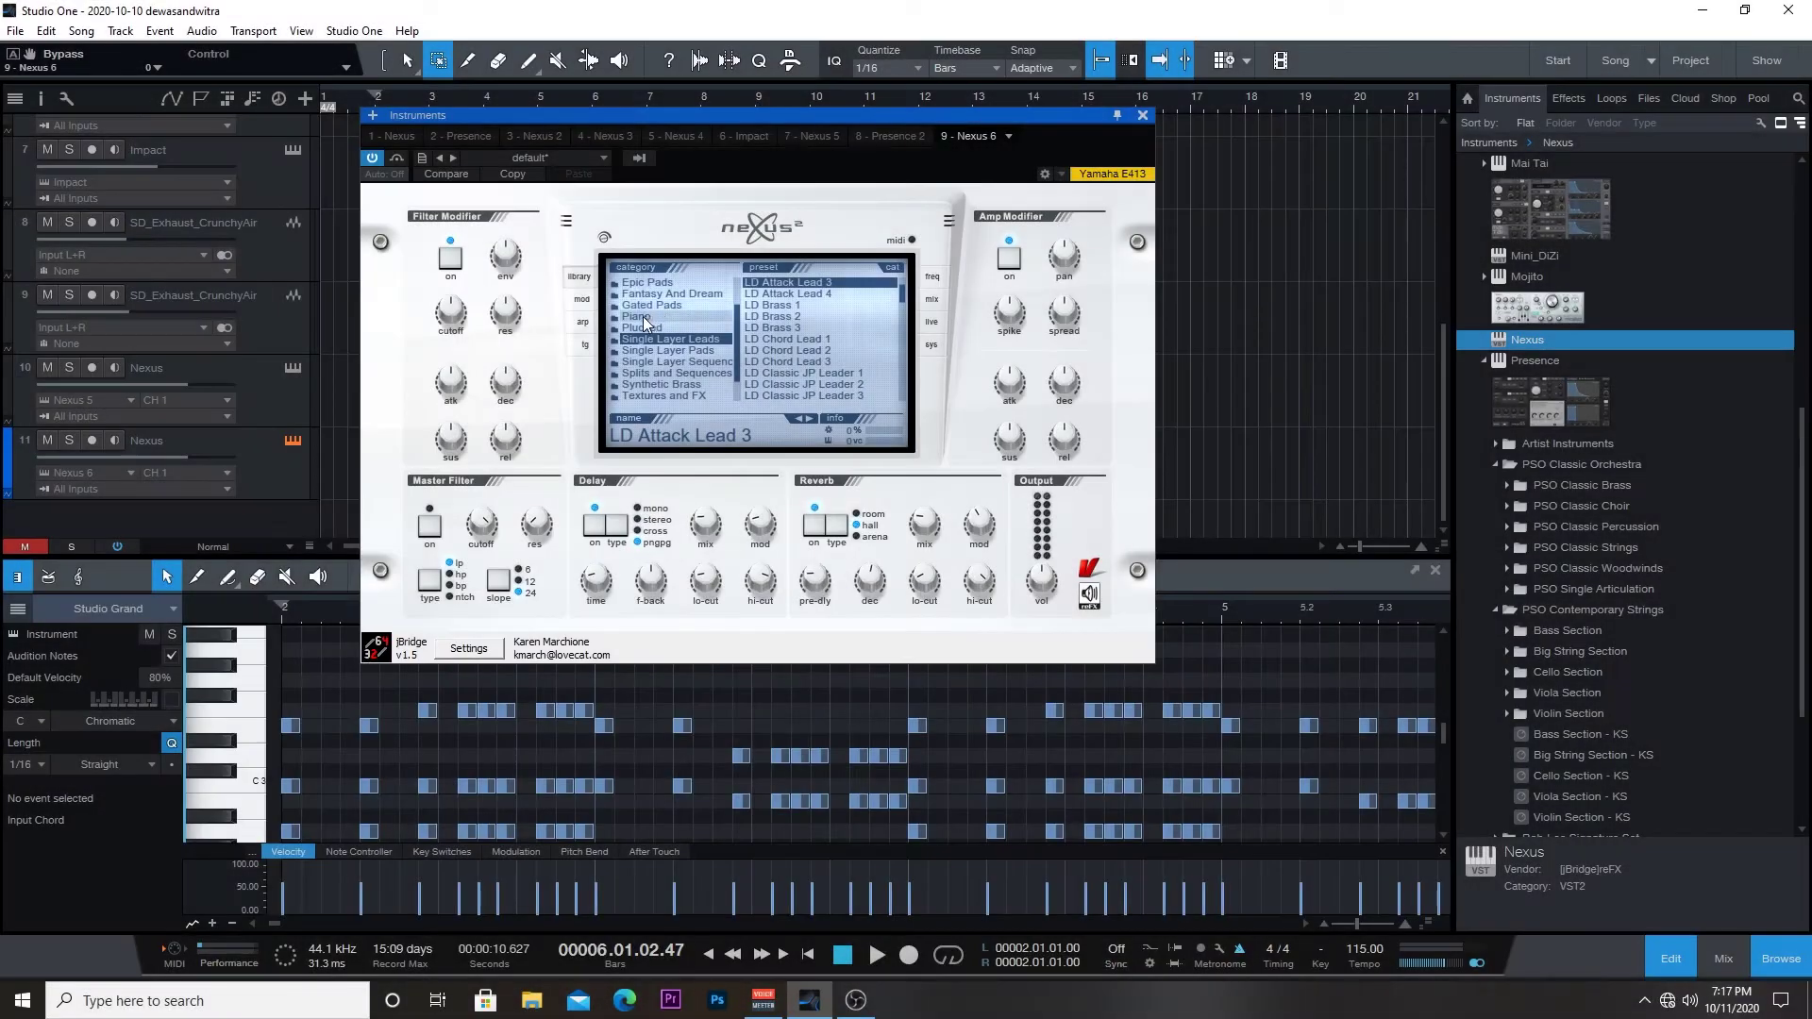
Step: Load the PN Dancepiano 2k7 preset from the Piano category in Nexus
left_click(699, 315)
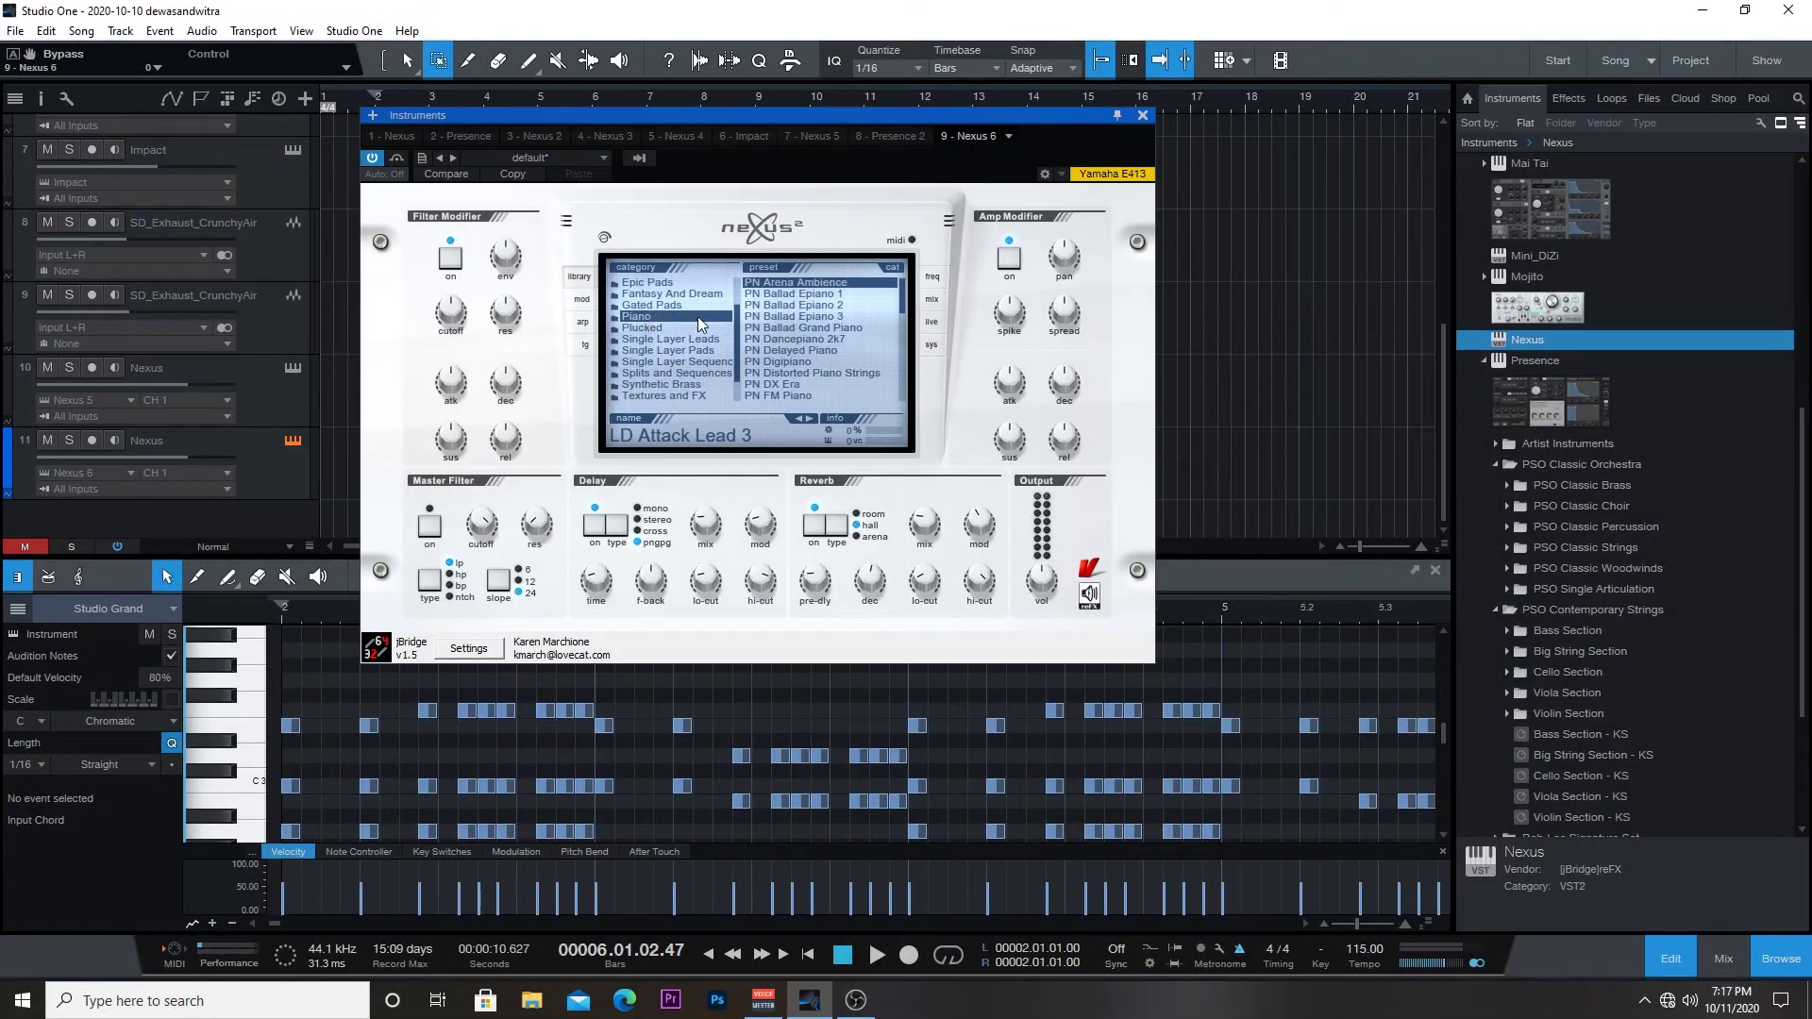
left_click(801, 339)
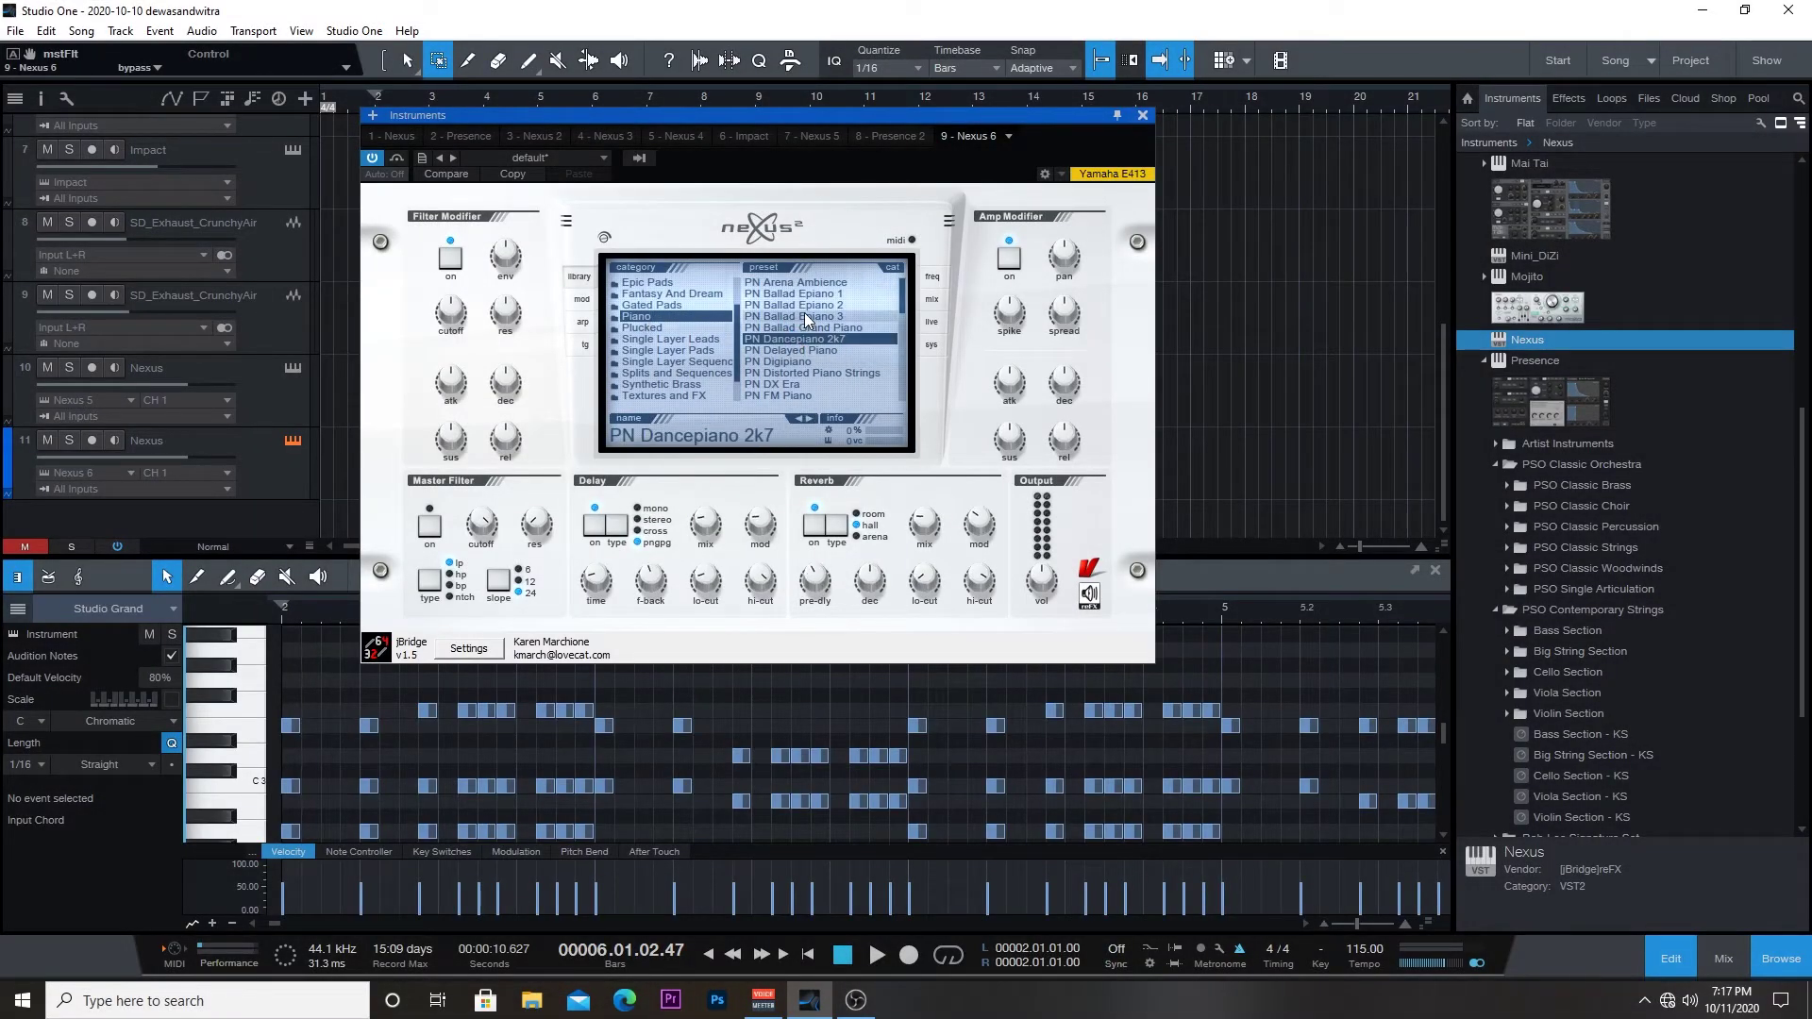
left_click(275, 462)
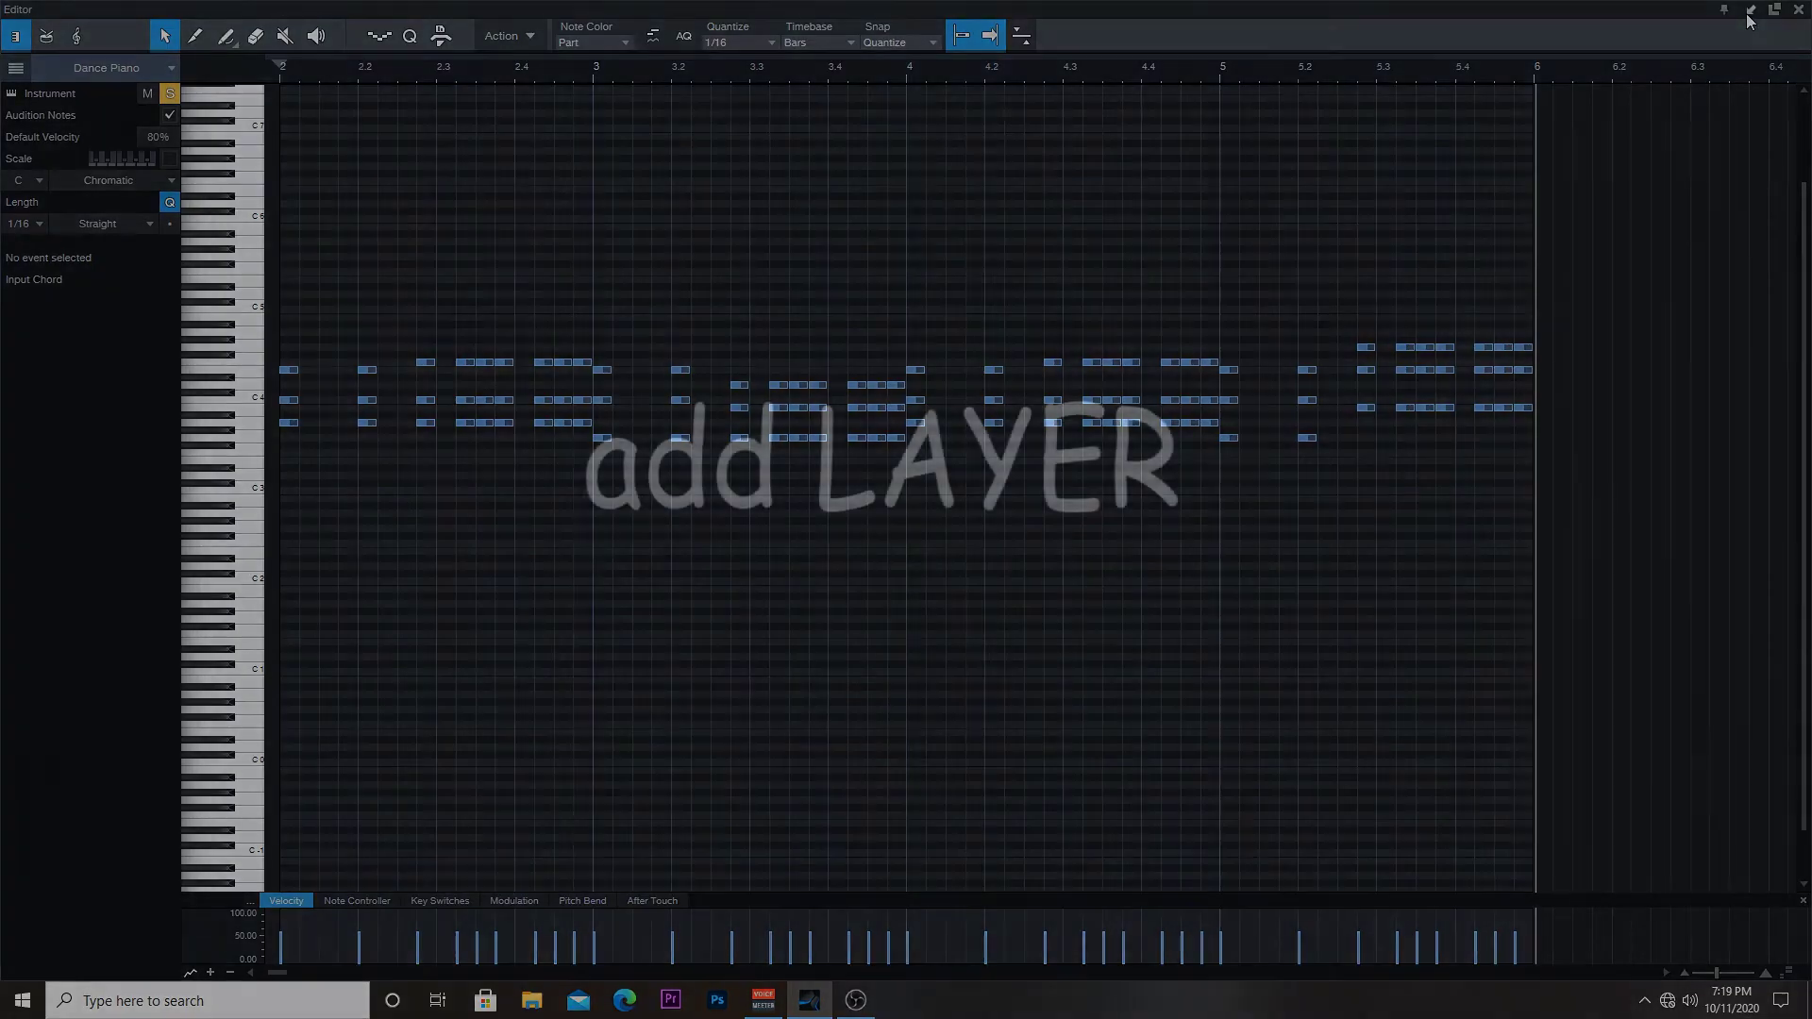
Step: Load the PL UK Pikes 1 preset from the Plucked category in Nexus for the next layer
left_click(1749, 11)
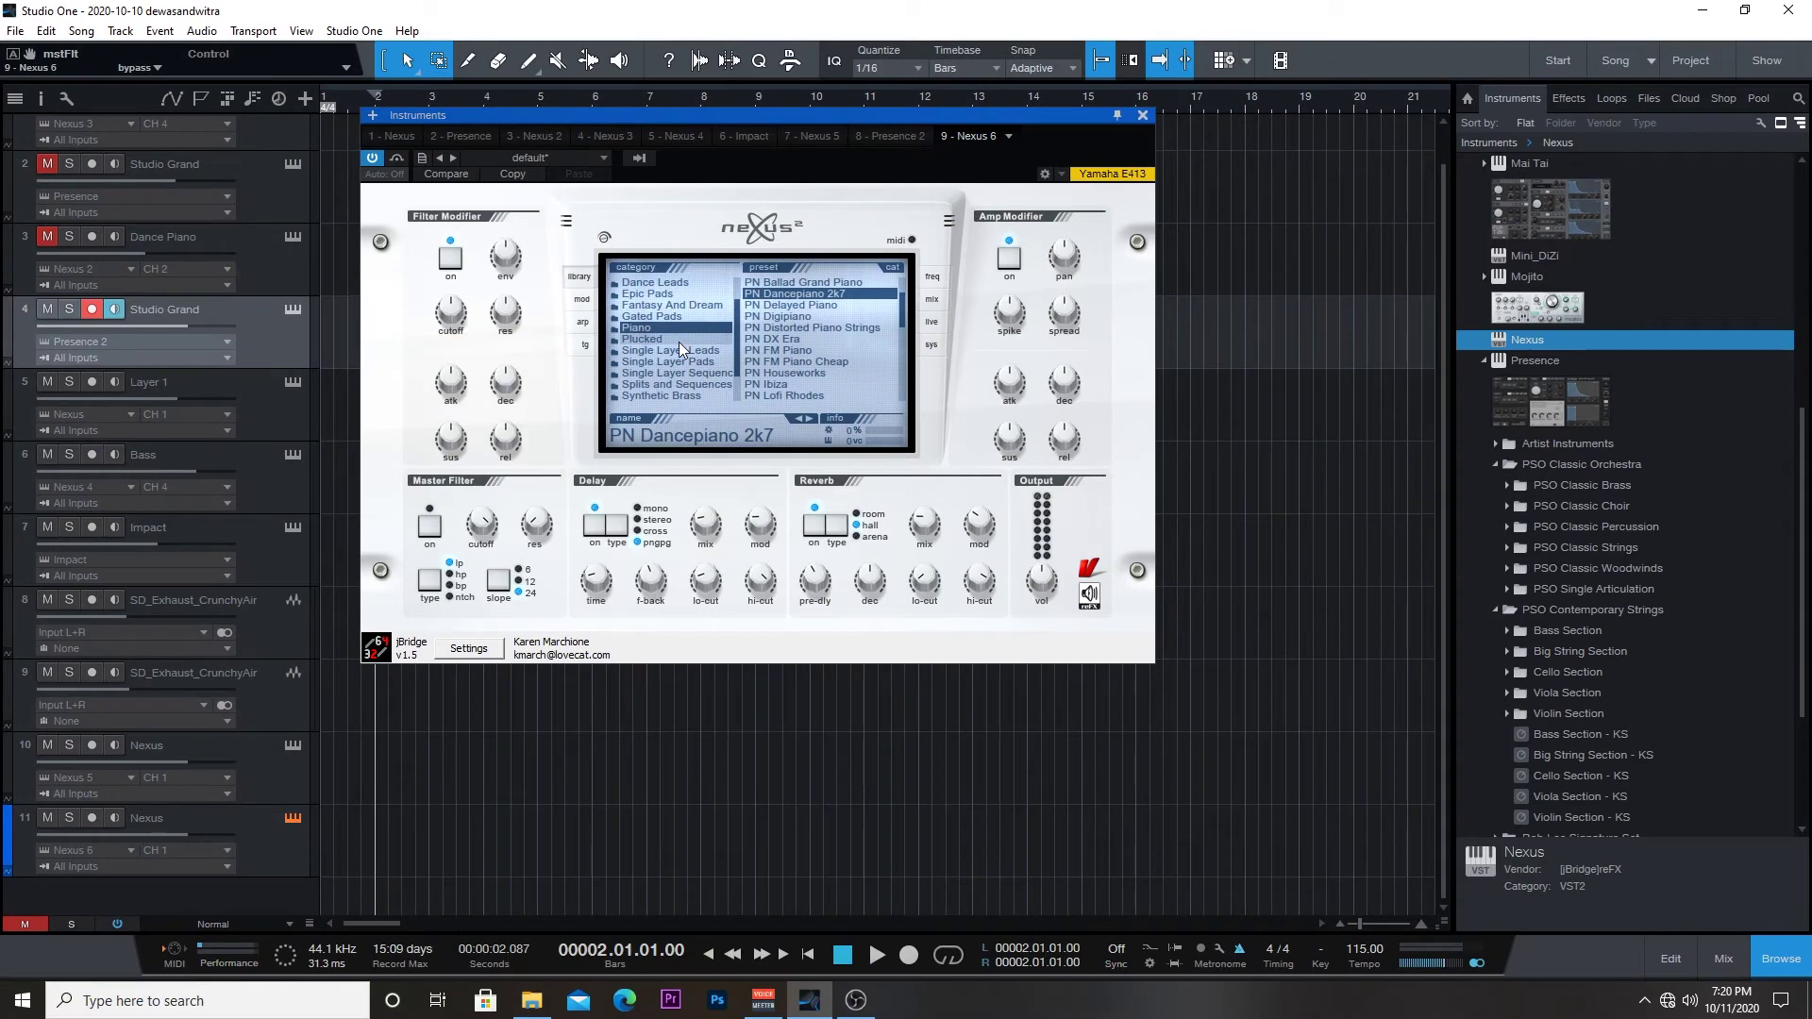
left_click(678, 340)
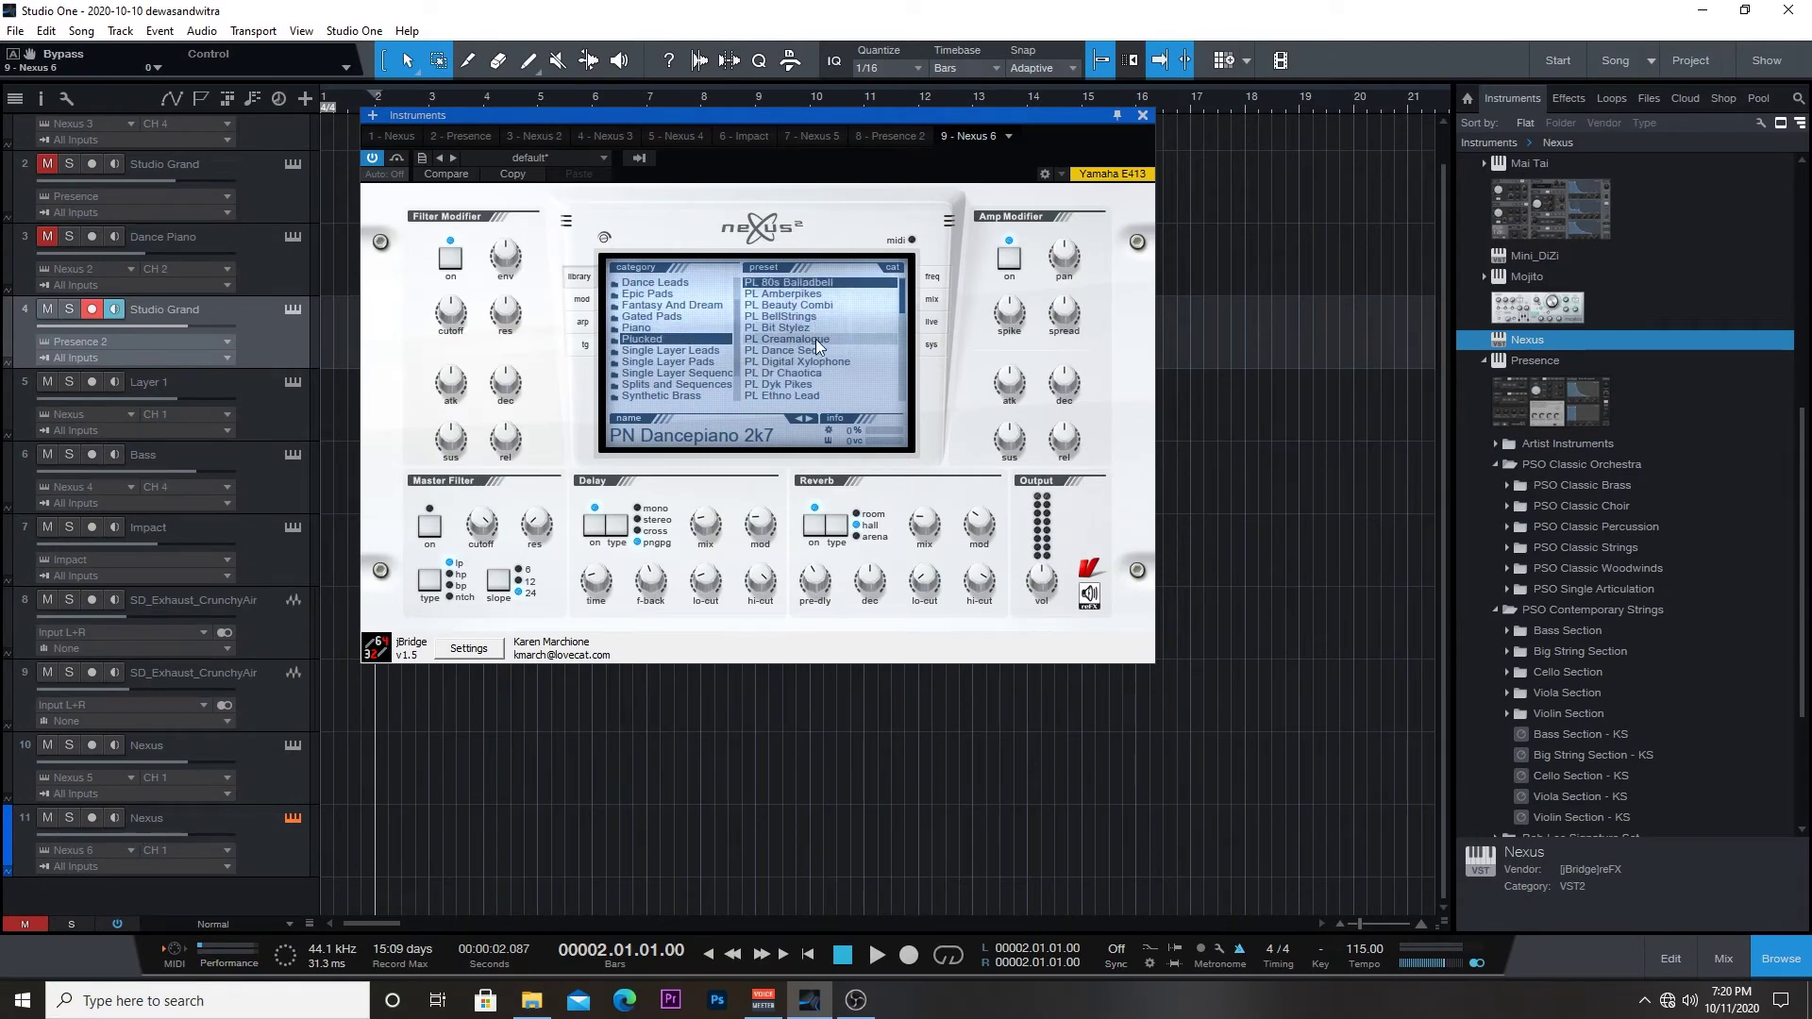
left_click_drag(900, 298, 901, 383)
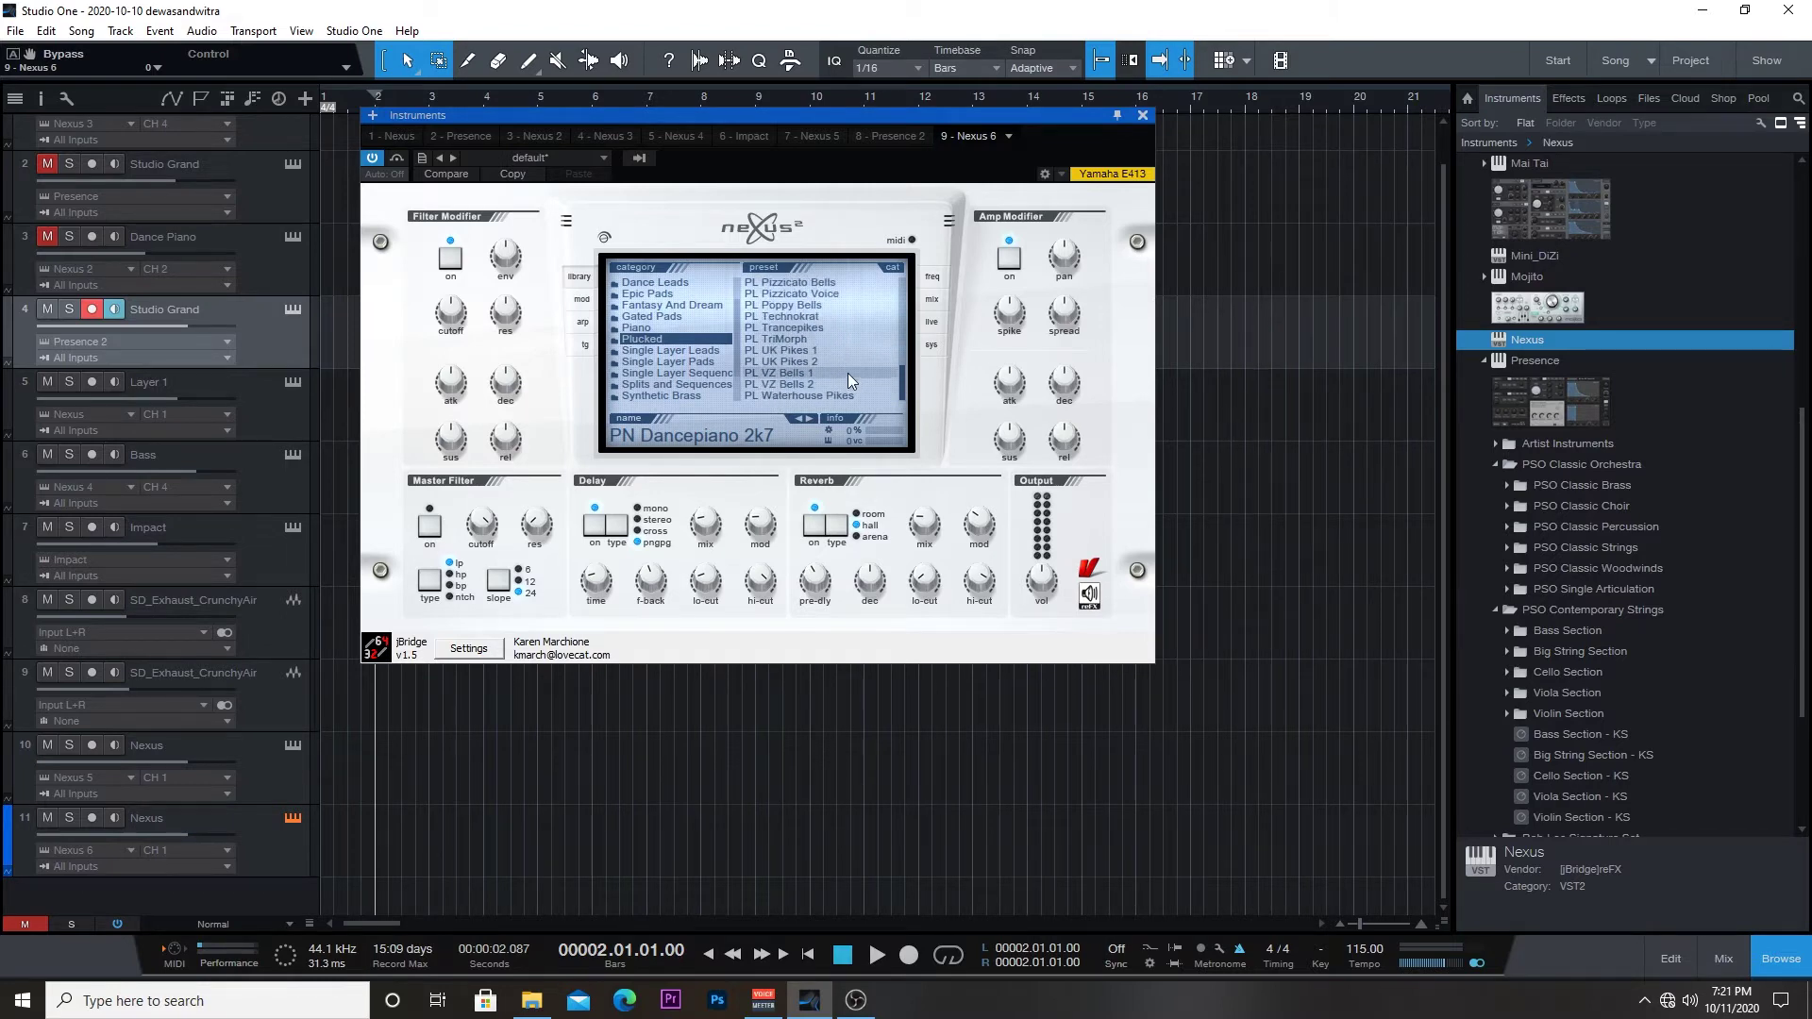
left_click(834, 351)
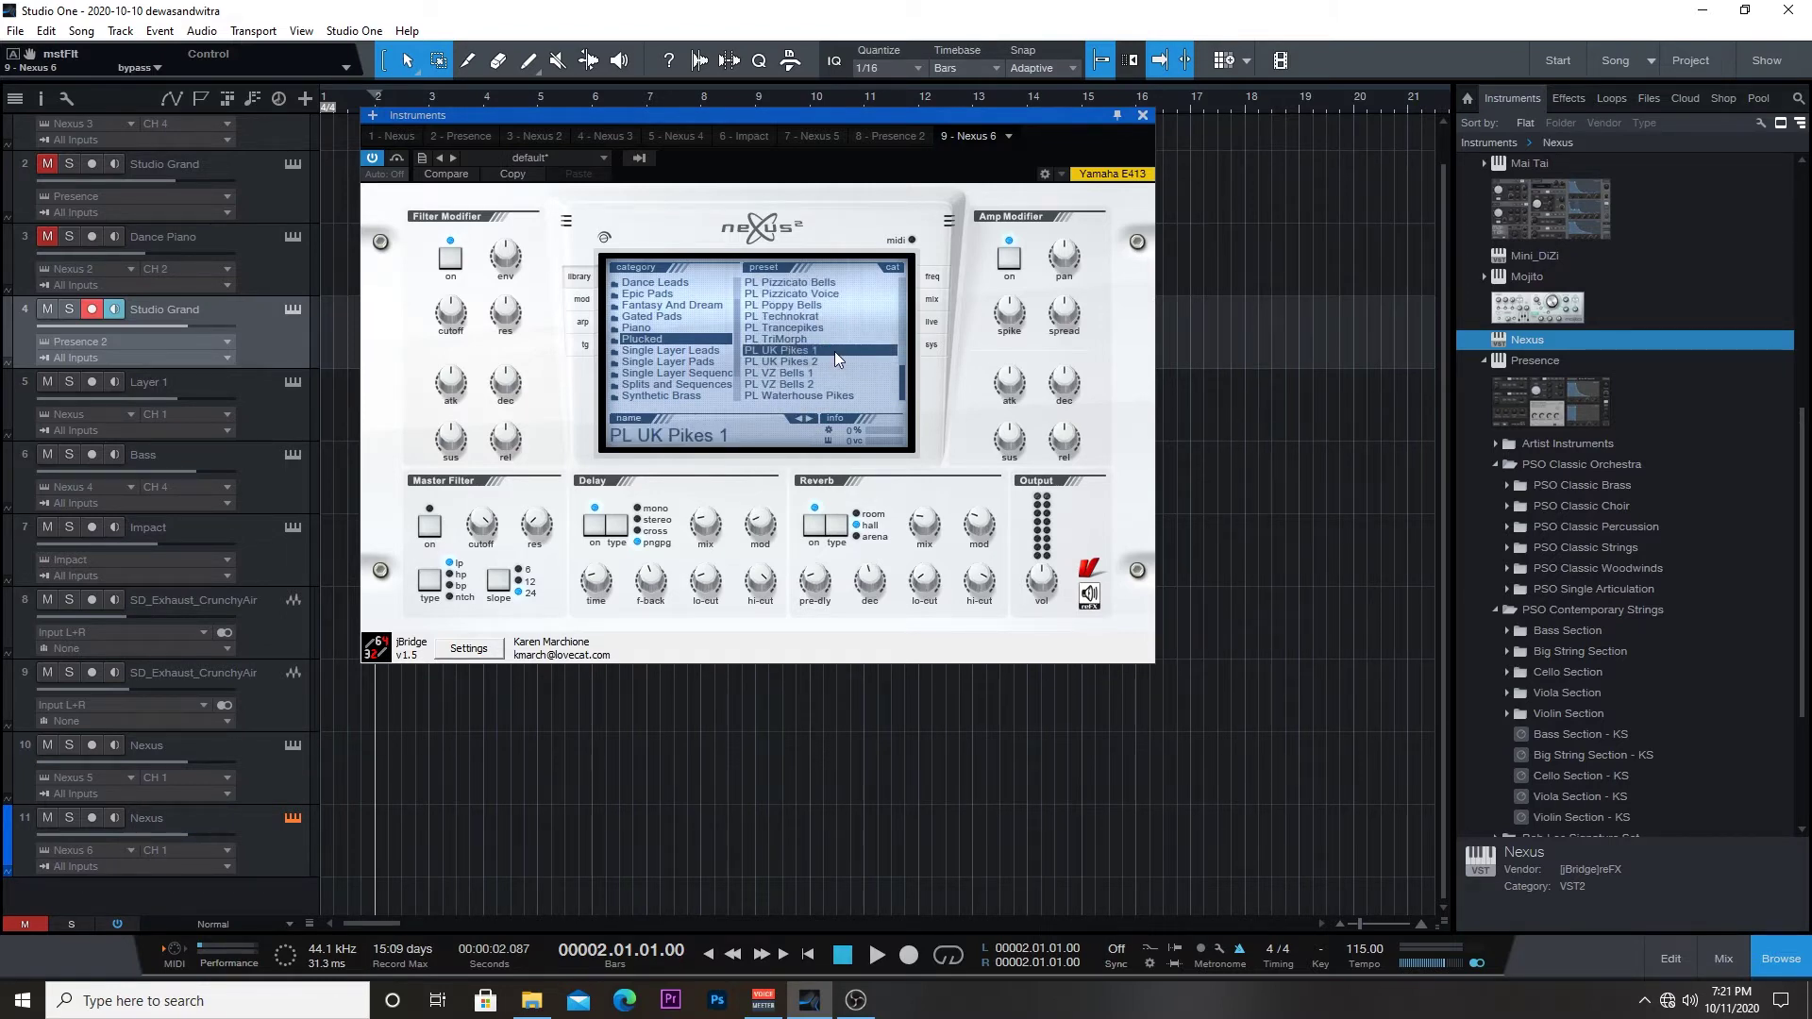
Step: Arm the Nexus 6 track and play the Layer 1 part from bar 2
left_click(284, 857)
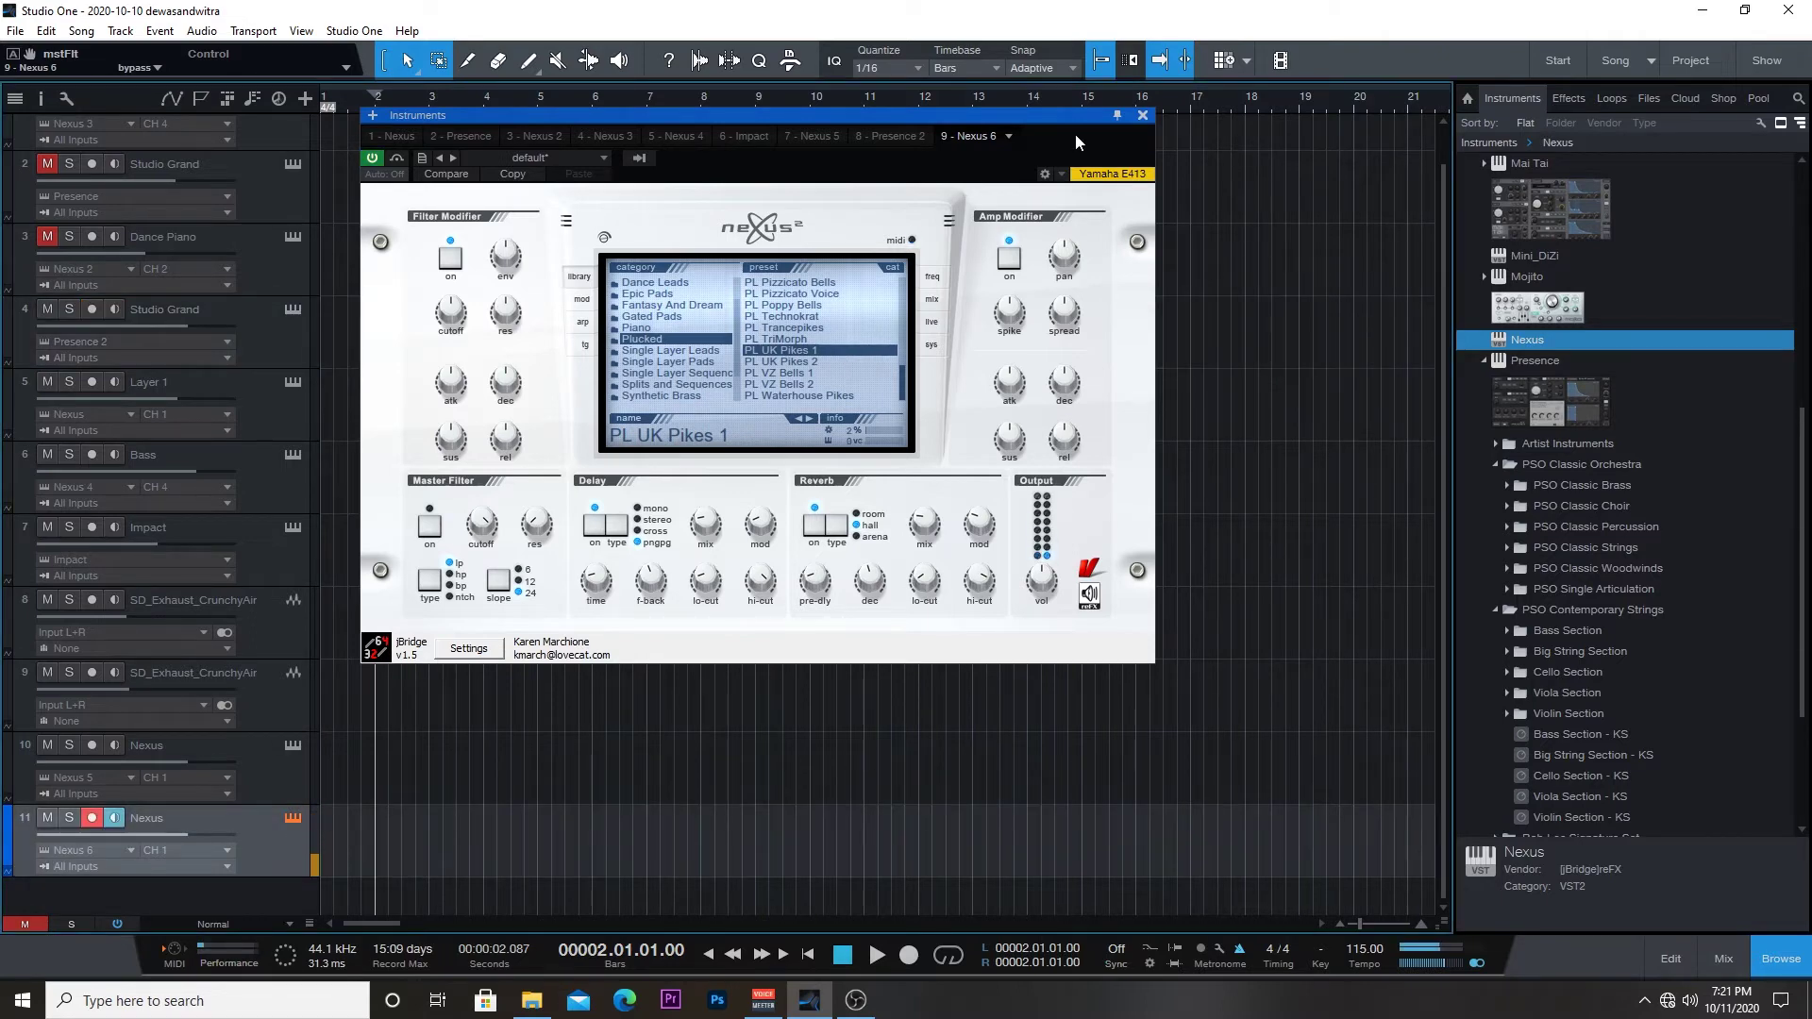
key("F2")
key("space")
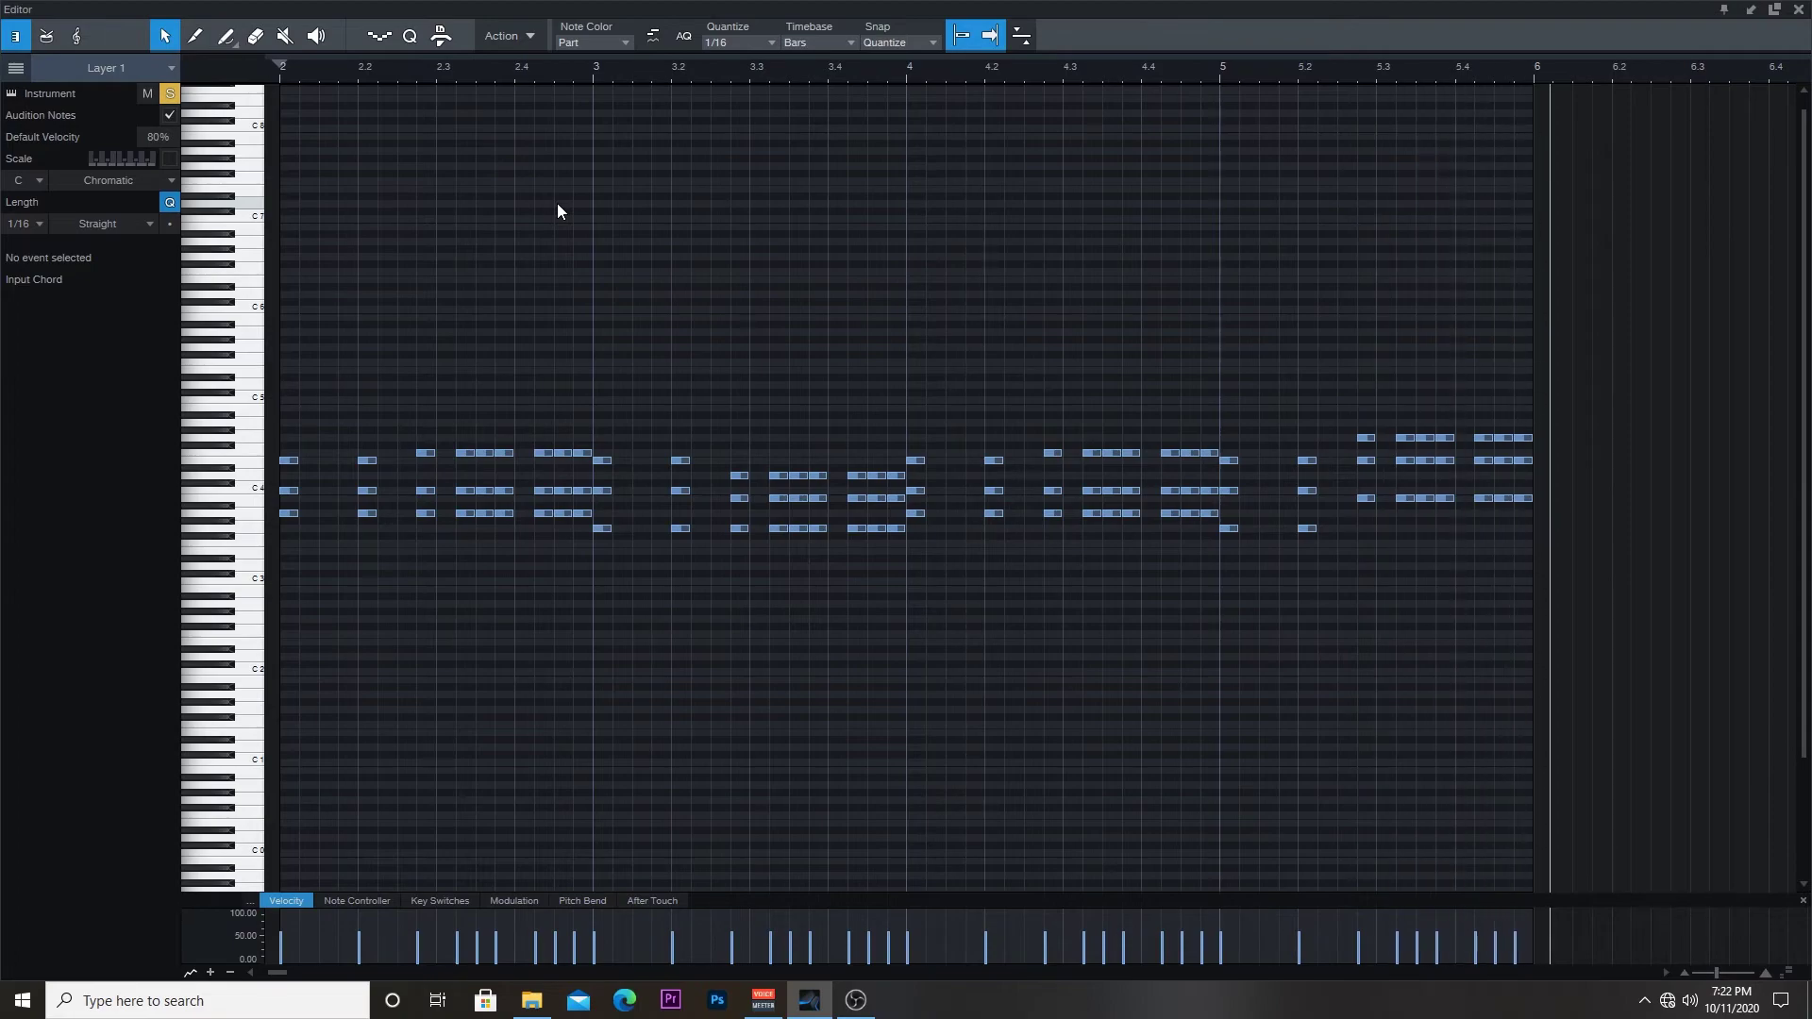
Step: Load the BA BigBad preset from the Bass category in Nexus
left_click(1766, 23)
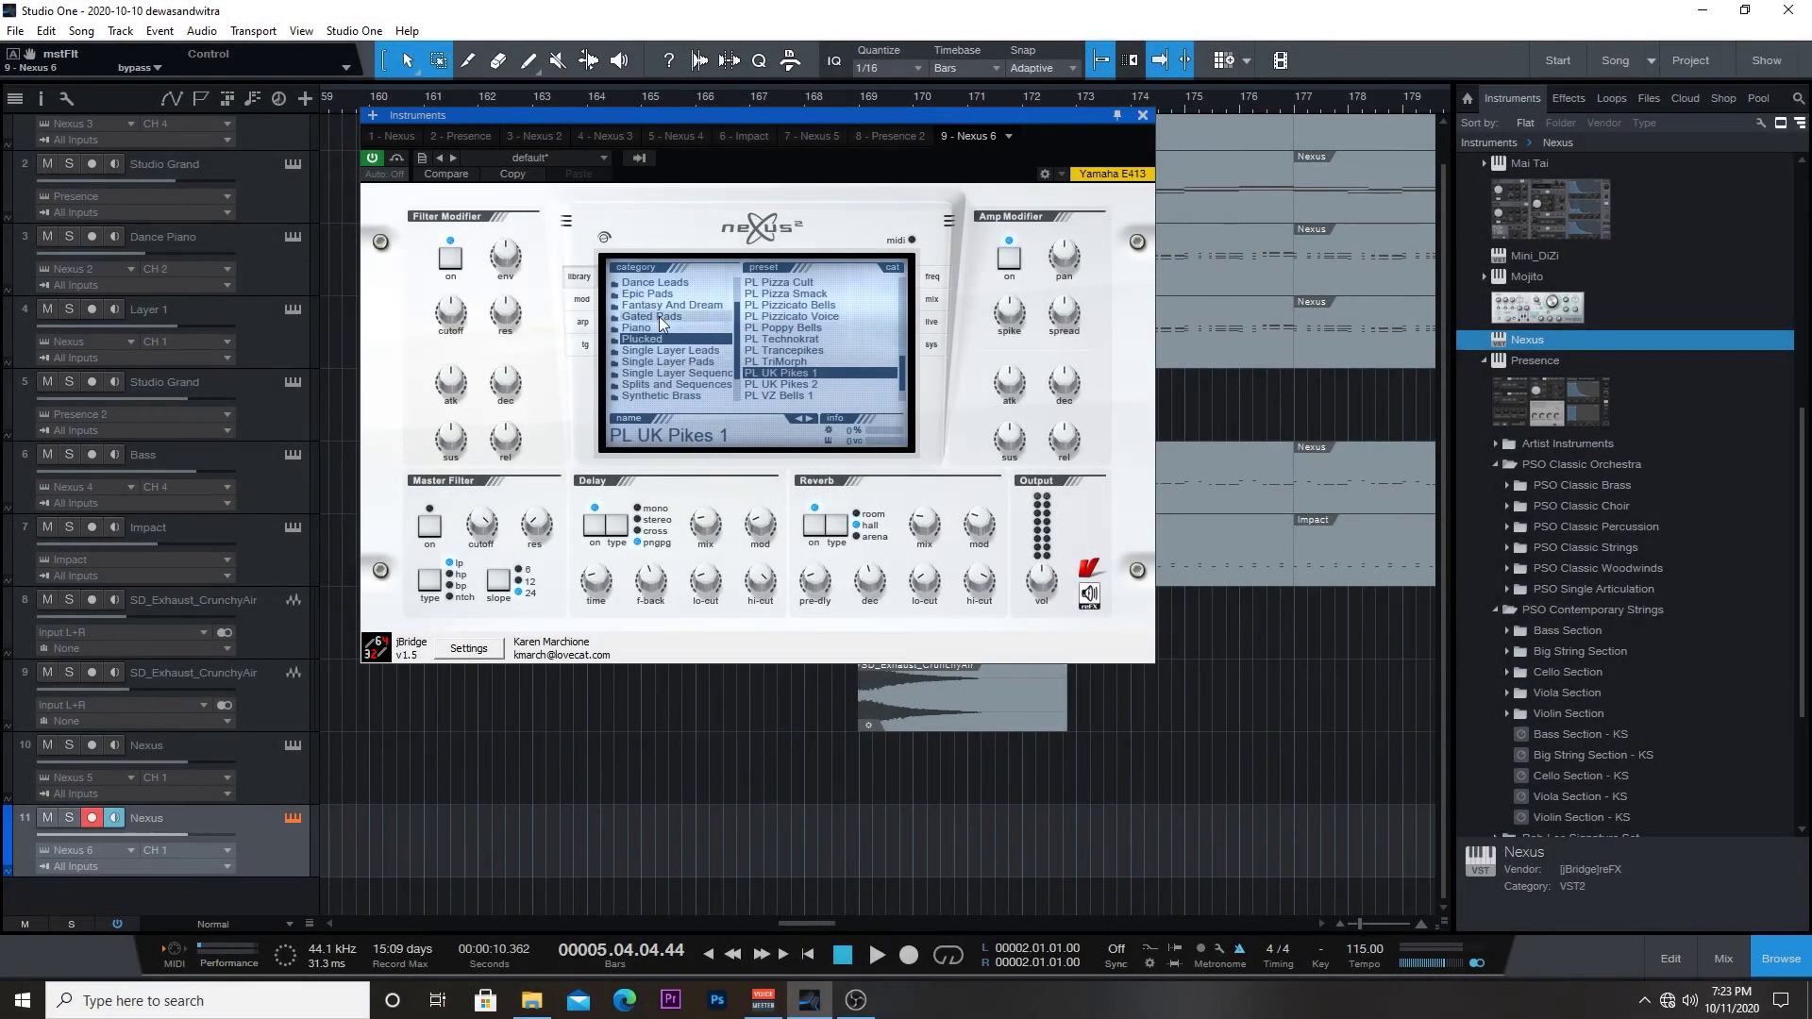
scroll(699, 316, "up", 2)
left_click(659, 296)
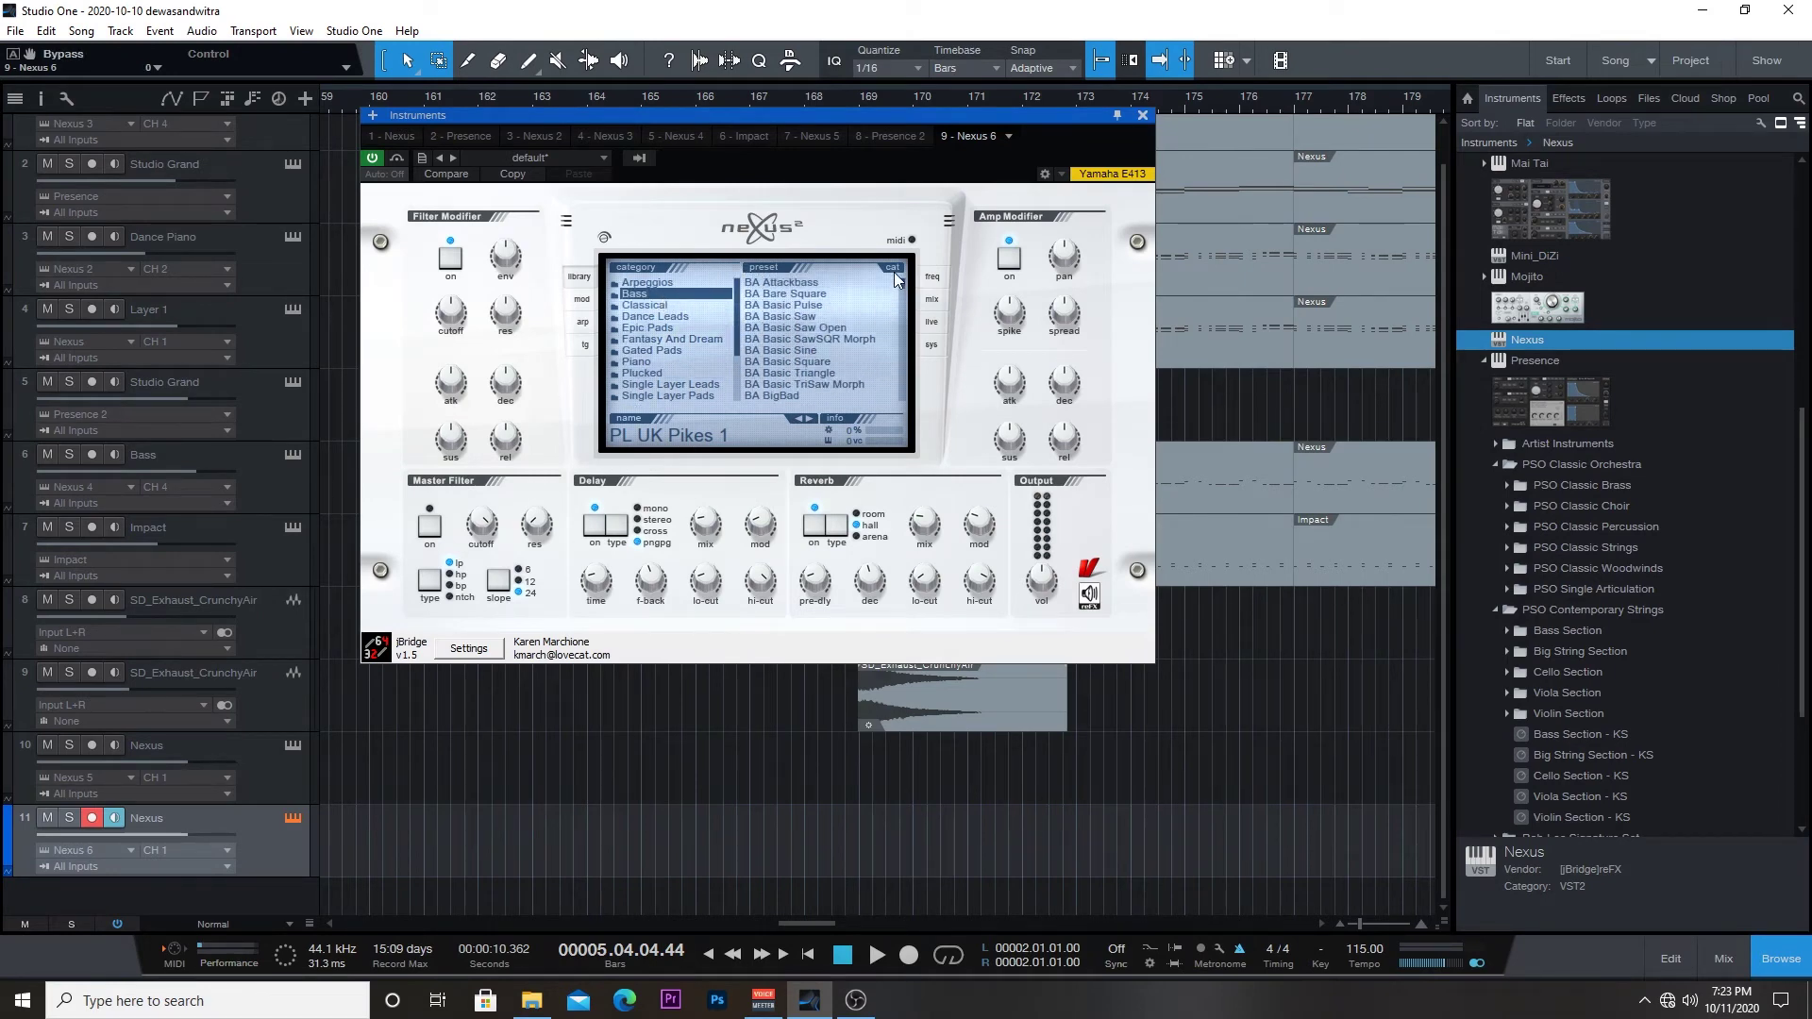
left_click(801, 395)
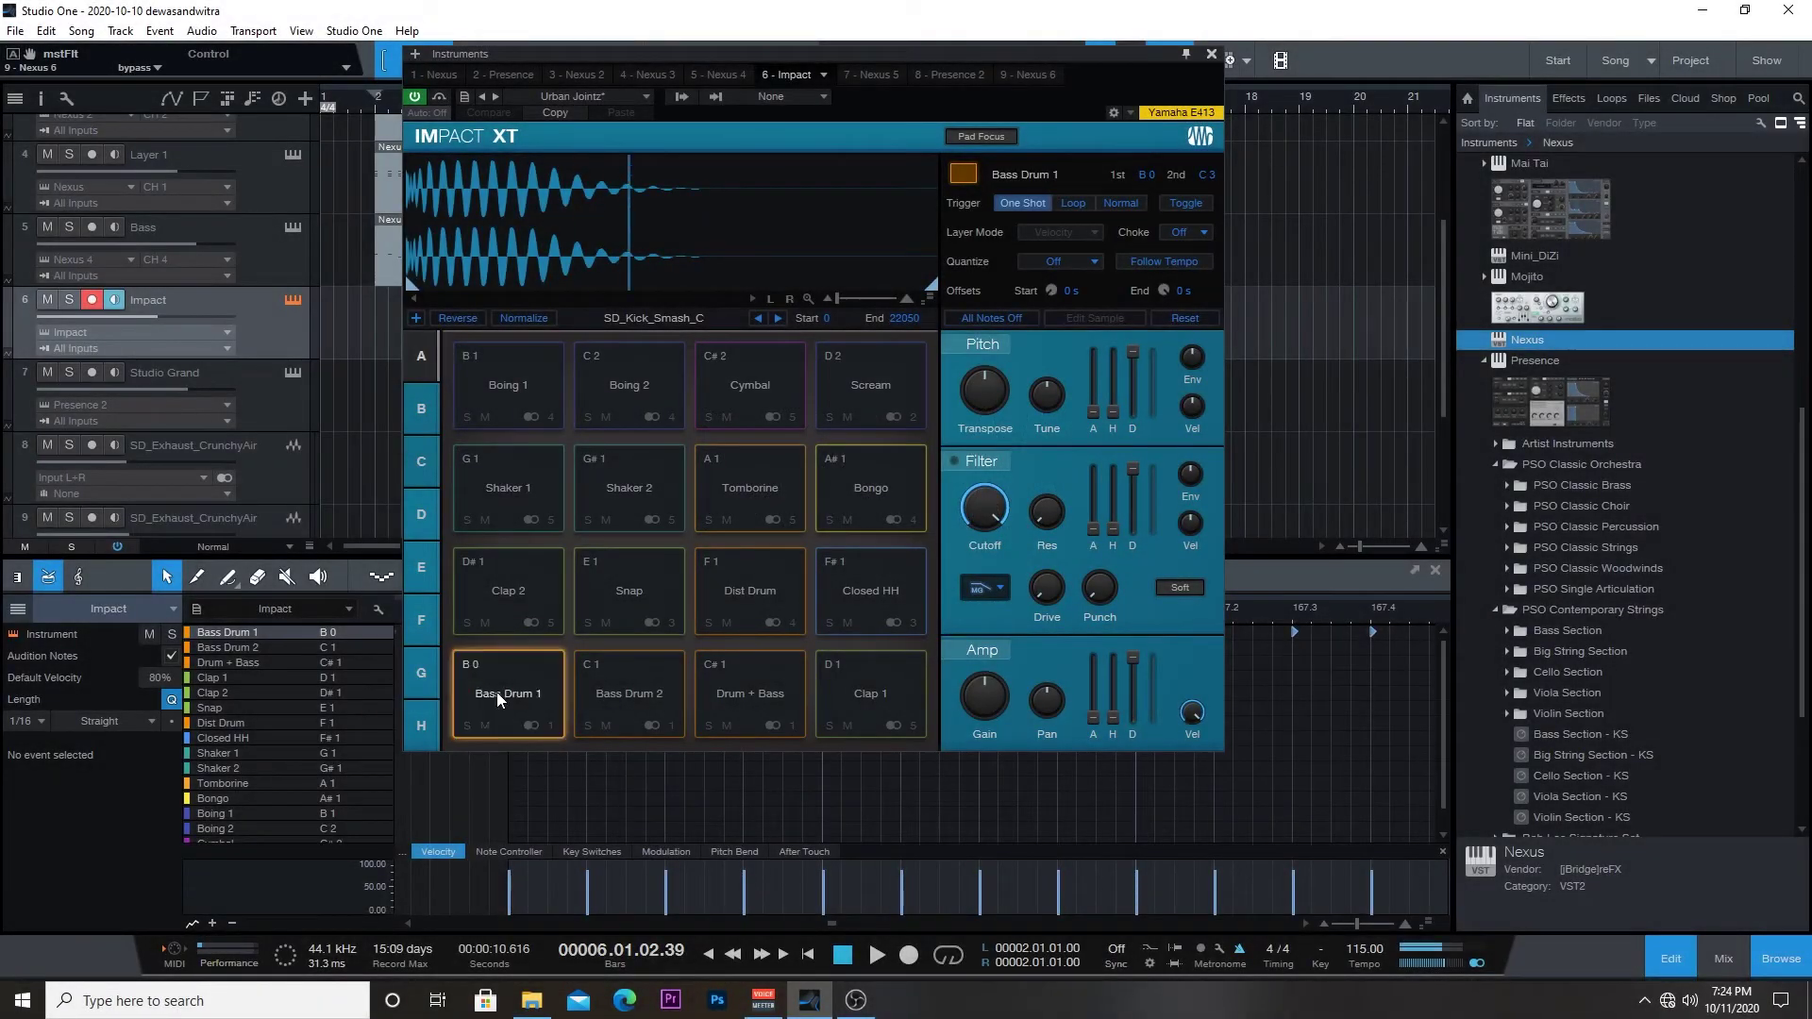
Step: Audition the Snap and Bass Drum 1 pads in Impact XT and close the instrument window
left_click(587, 602)
left_click(538, 674)
left_click(619, 602)
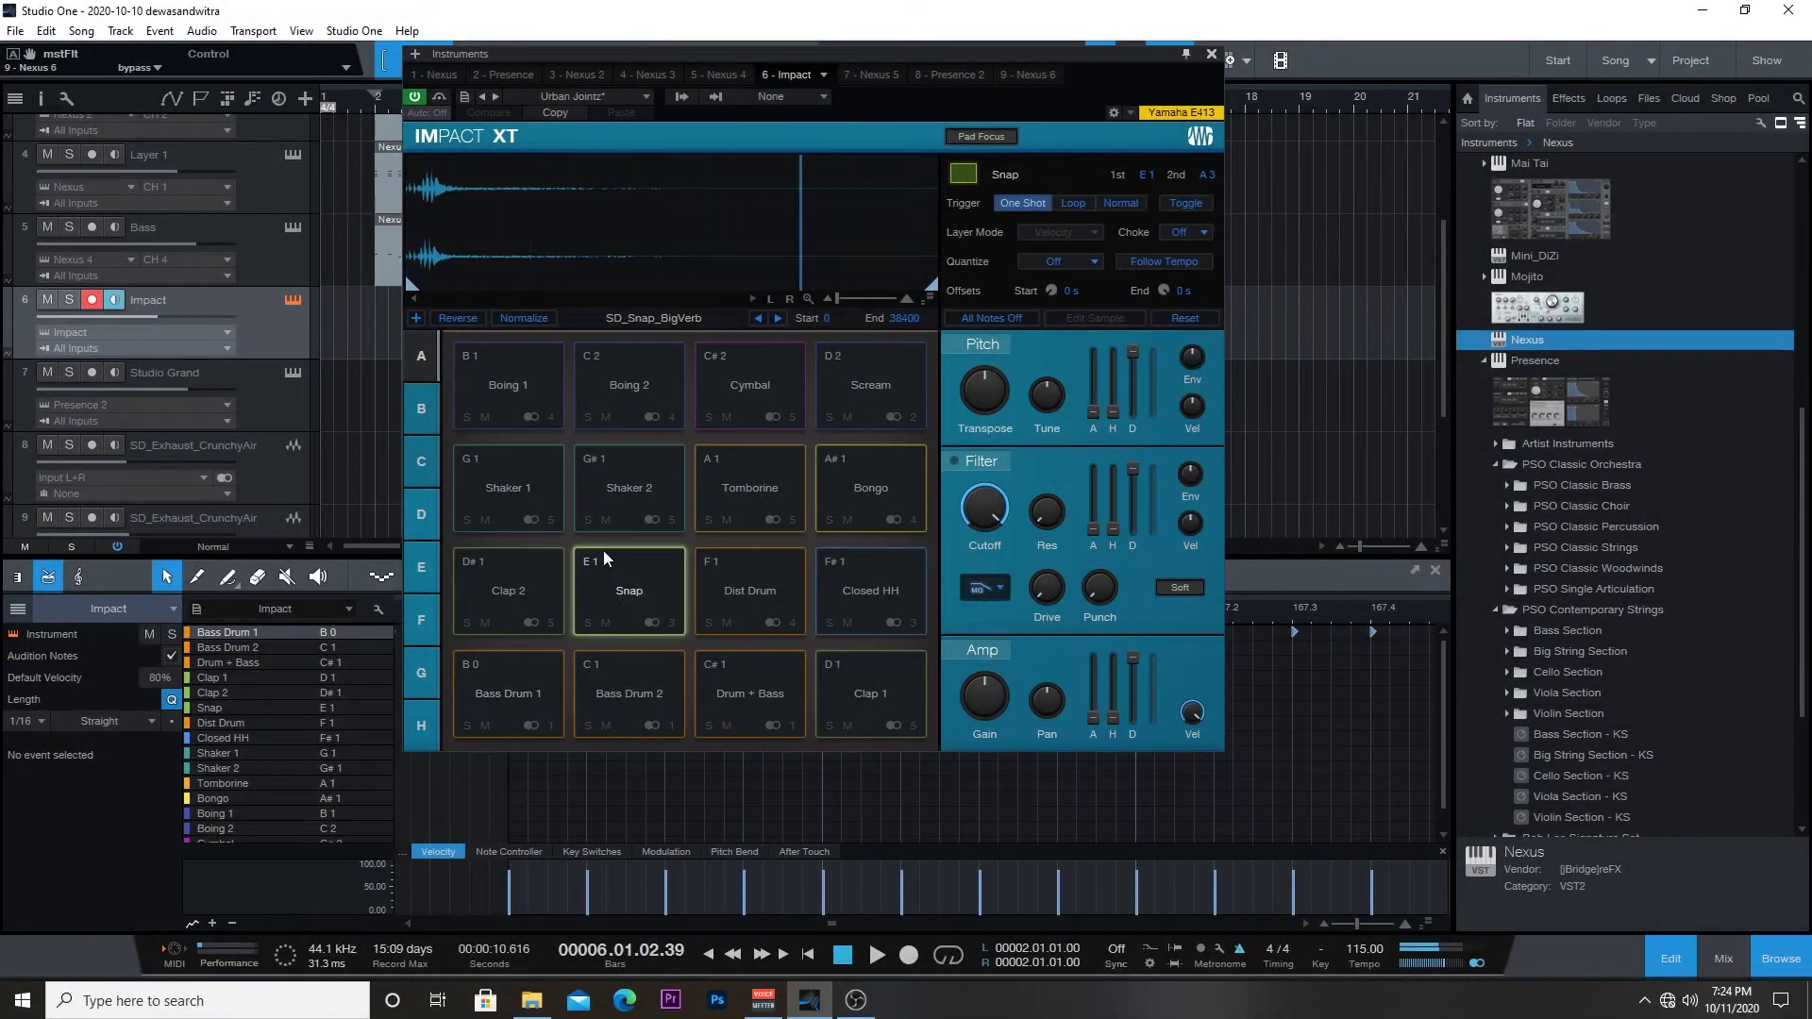
left_click(1212, 54)
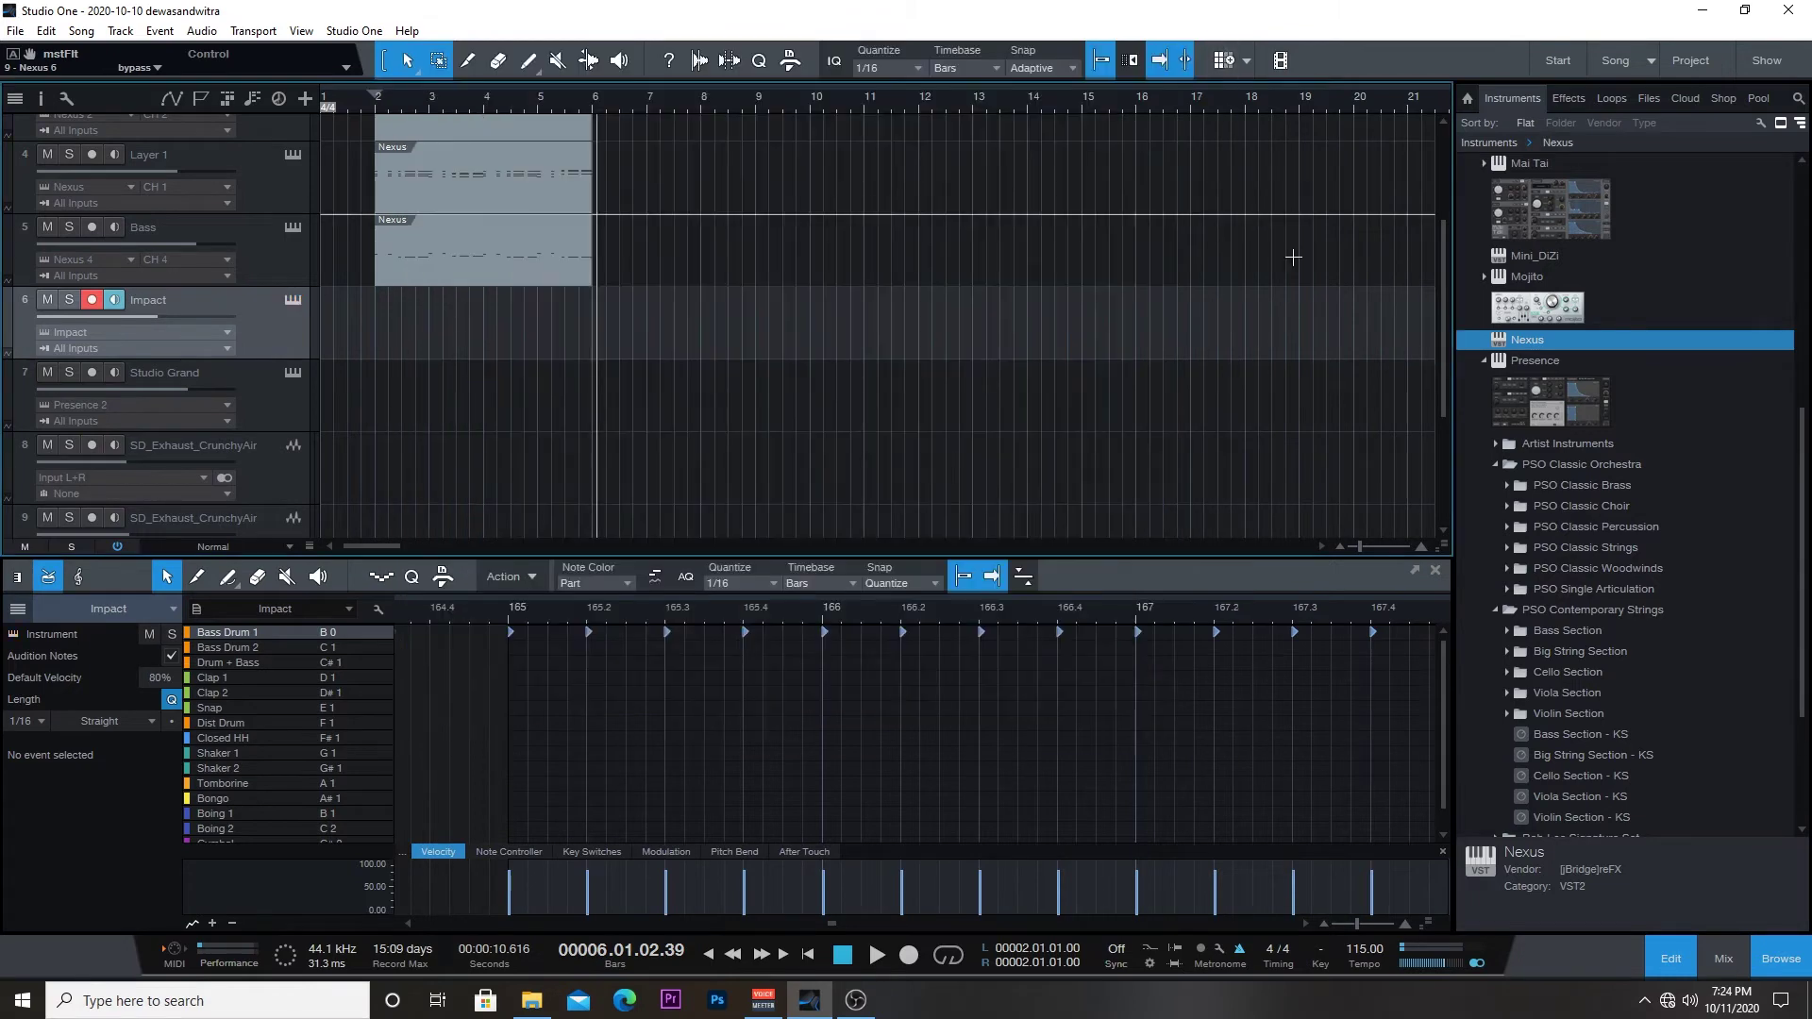
Step: Create an empty part on the Impact track from bar 2 to bar 6 and open it in the enlarged drum editor
left_click(1436, 571)
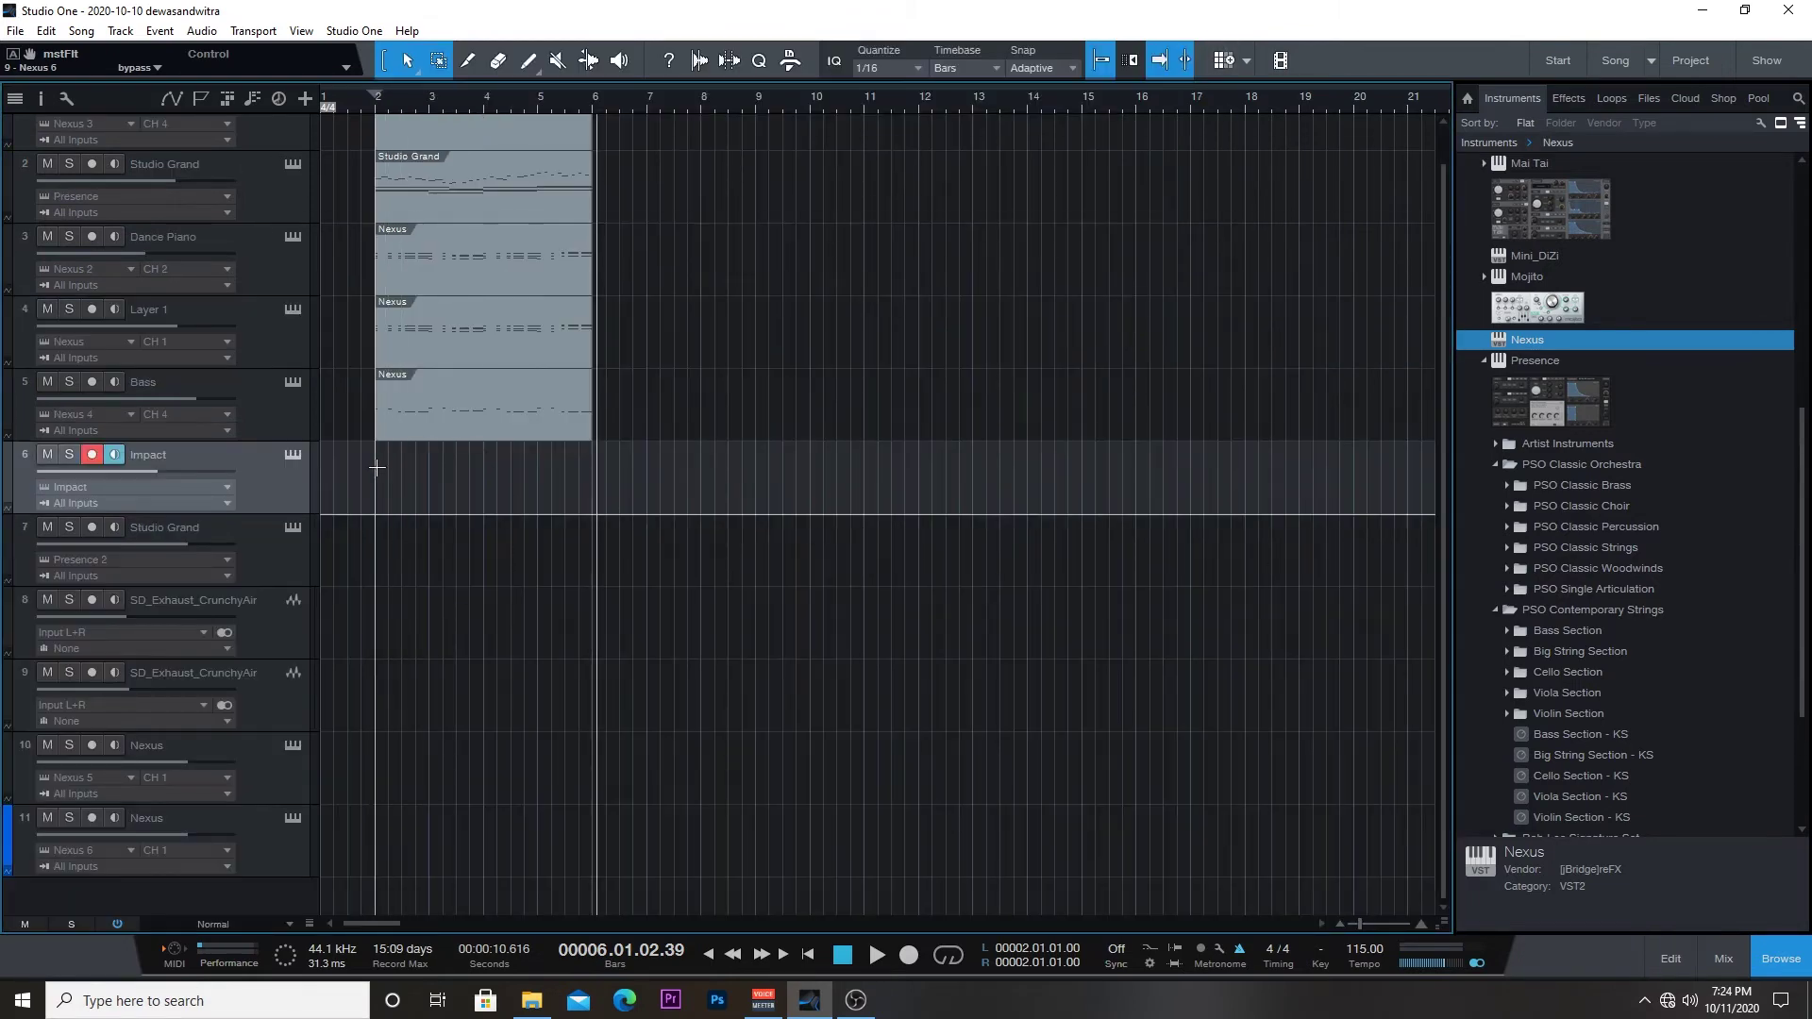
left_click_drag(377, 467, 592, 477)
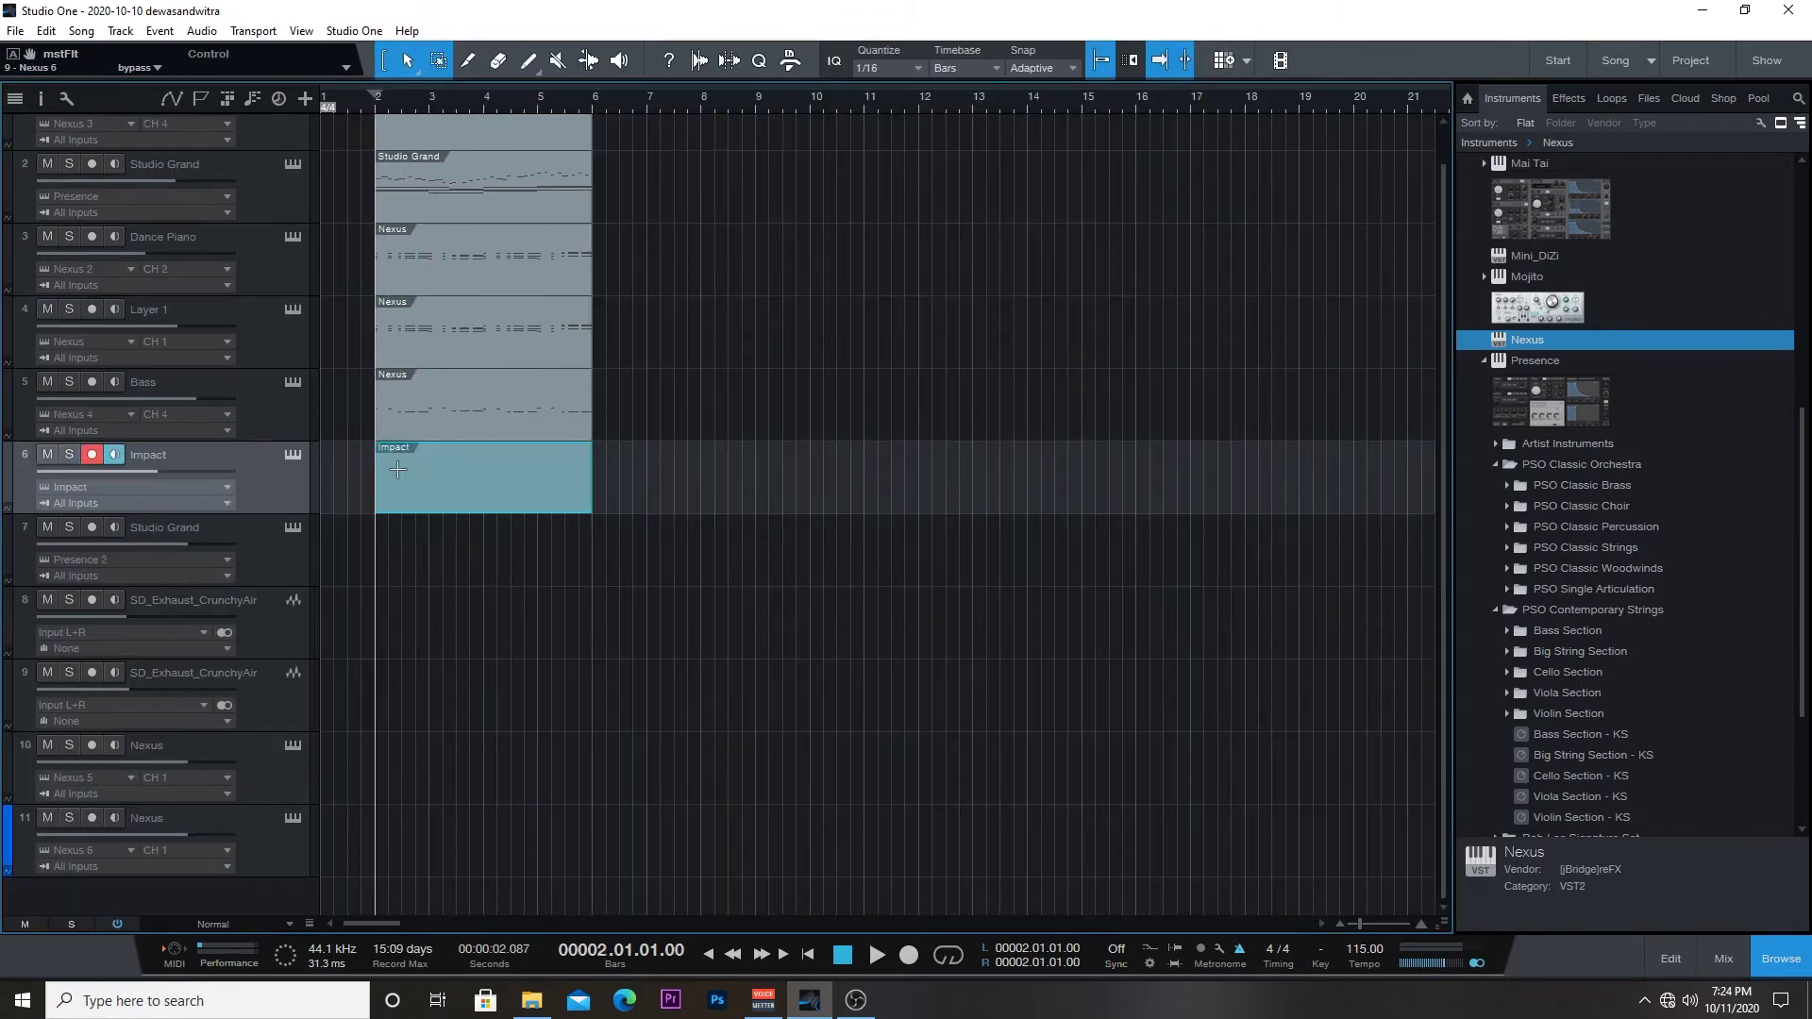
left_click(1666, 958)
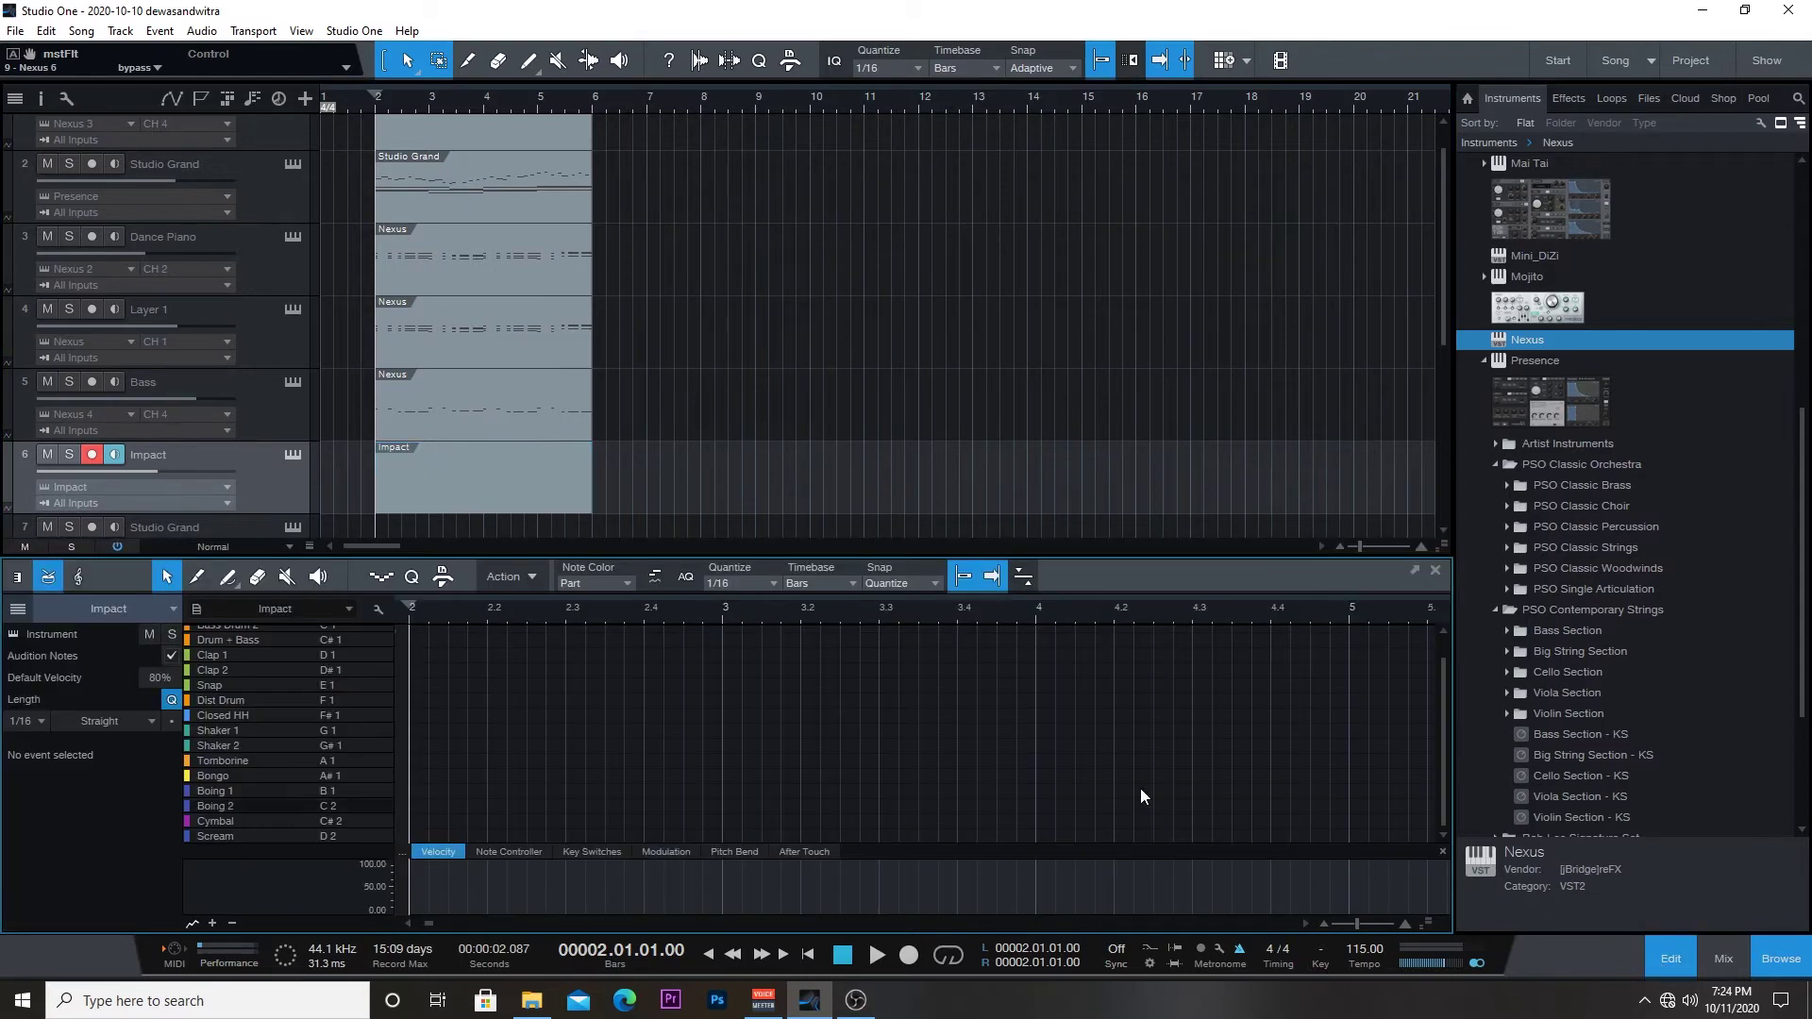
left_click(1413, 572)
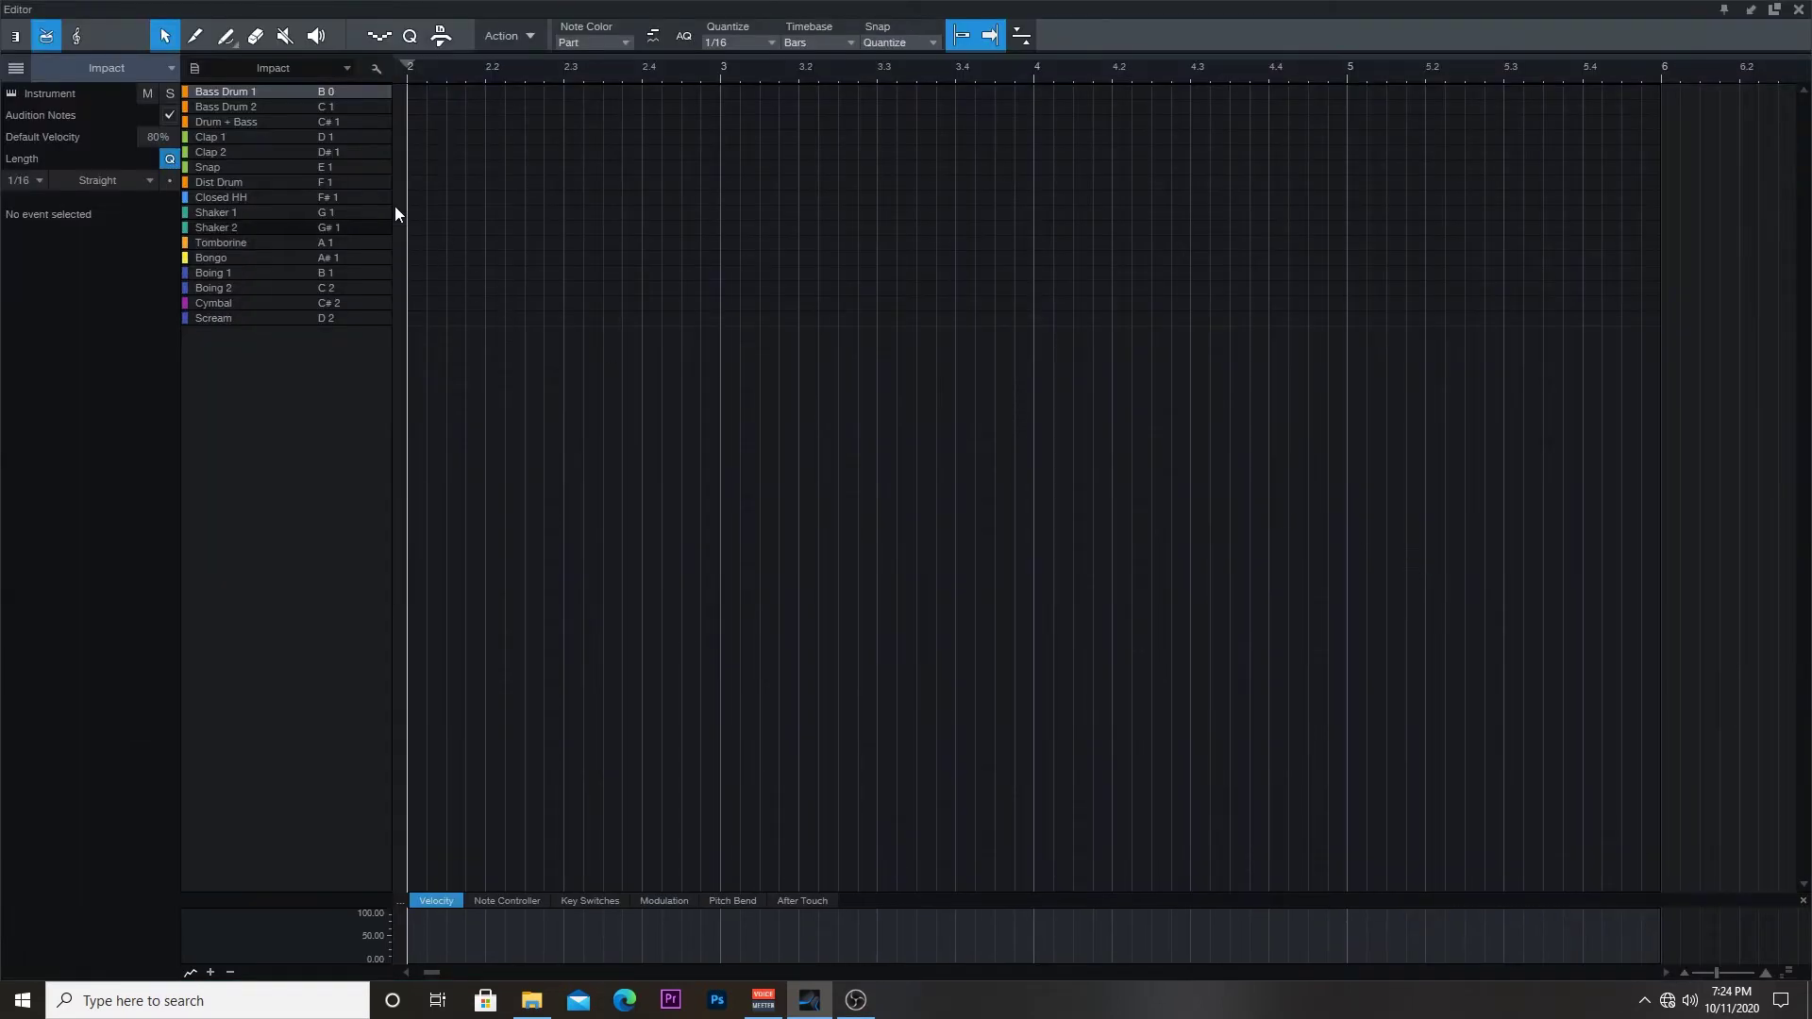
Step: Place Bass Drum 1 hits on every beat of bar 2 and duplicate them three times through bar 5
scroll(353, 210, "up", 1)
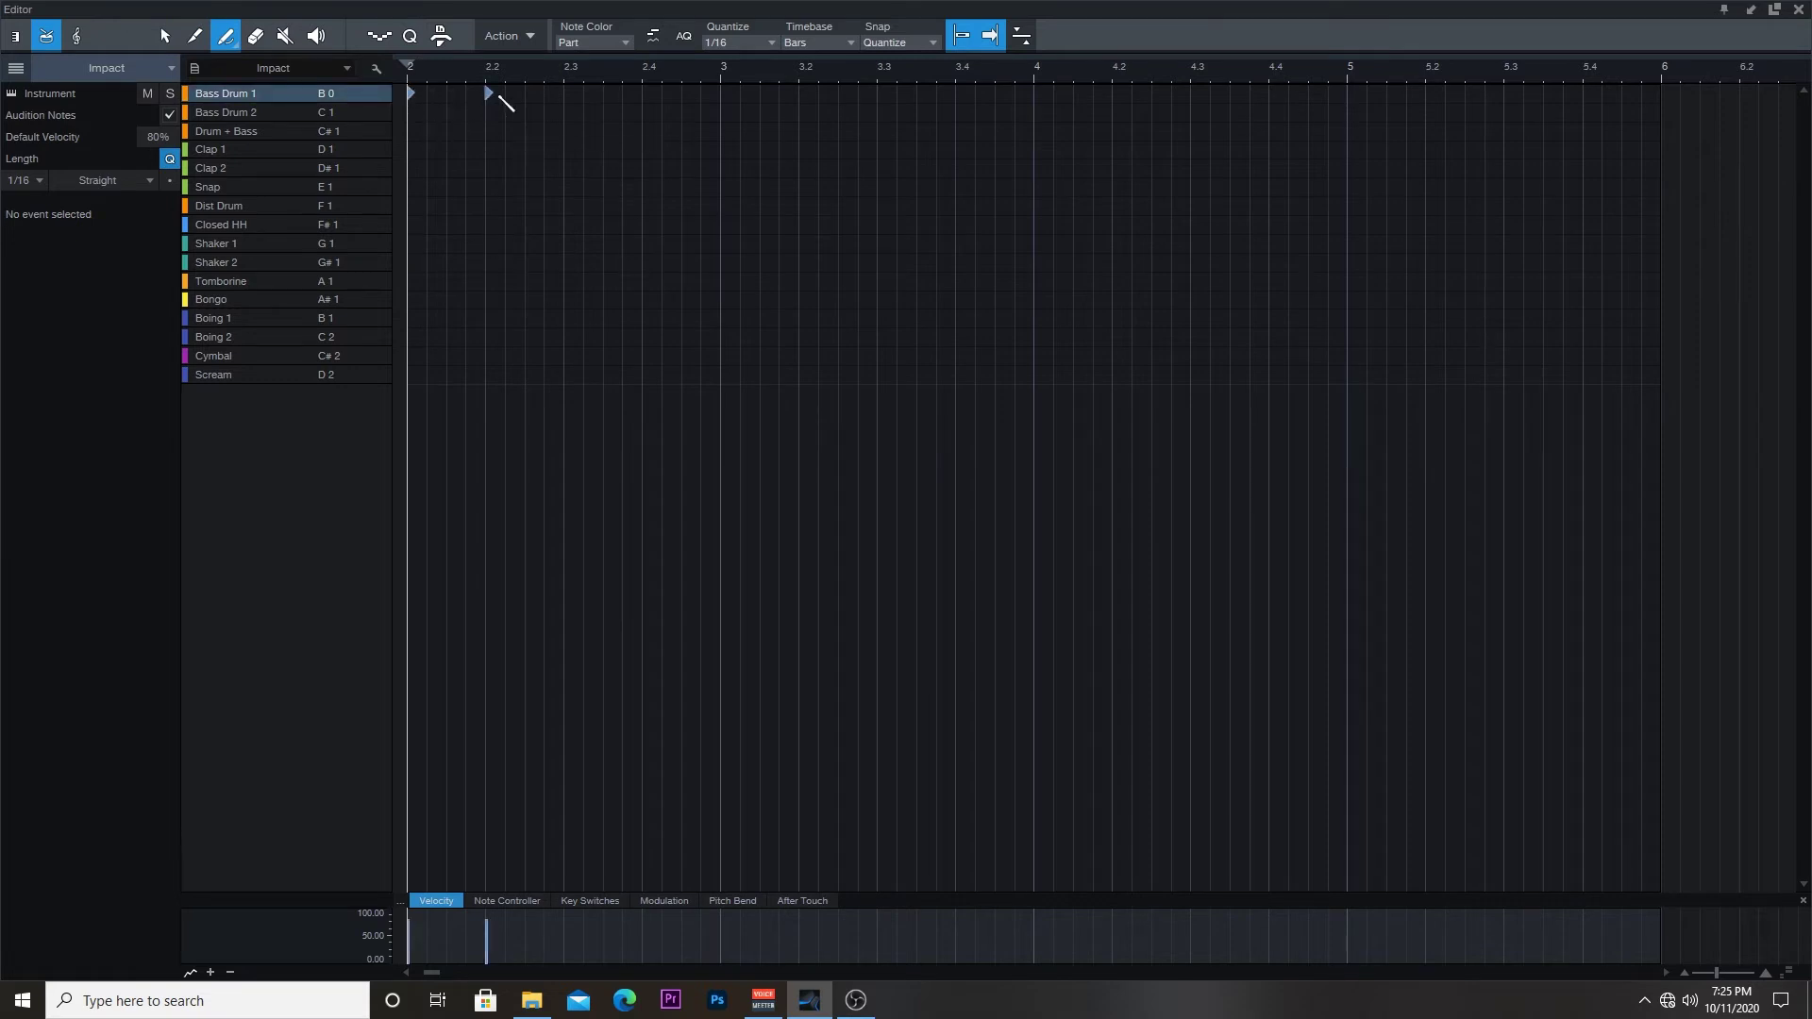
key("1")
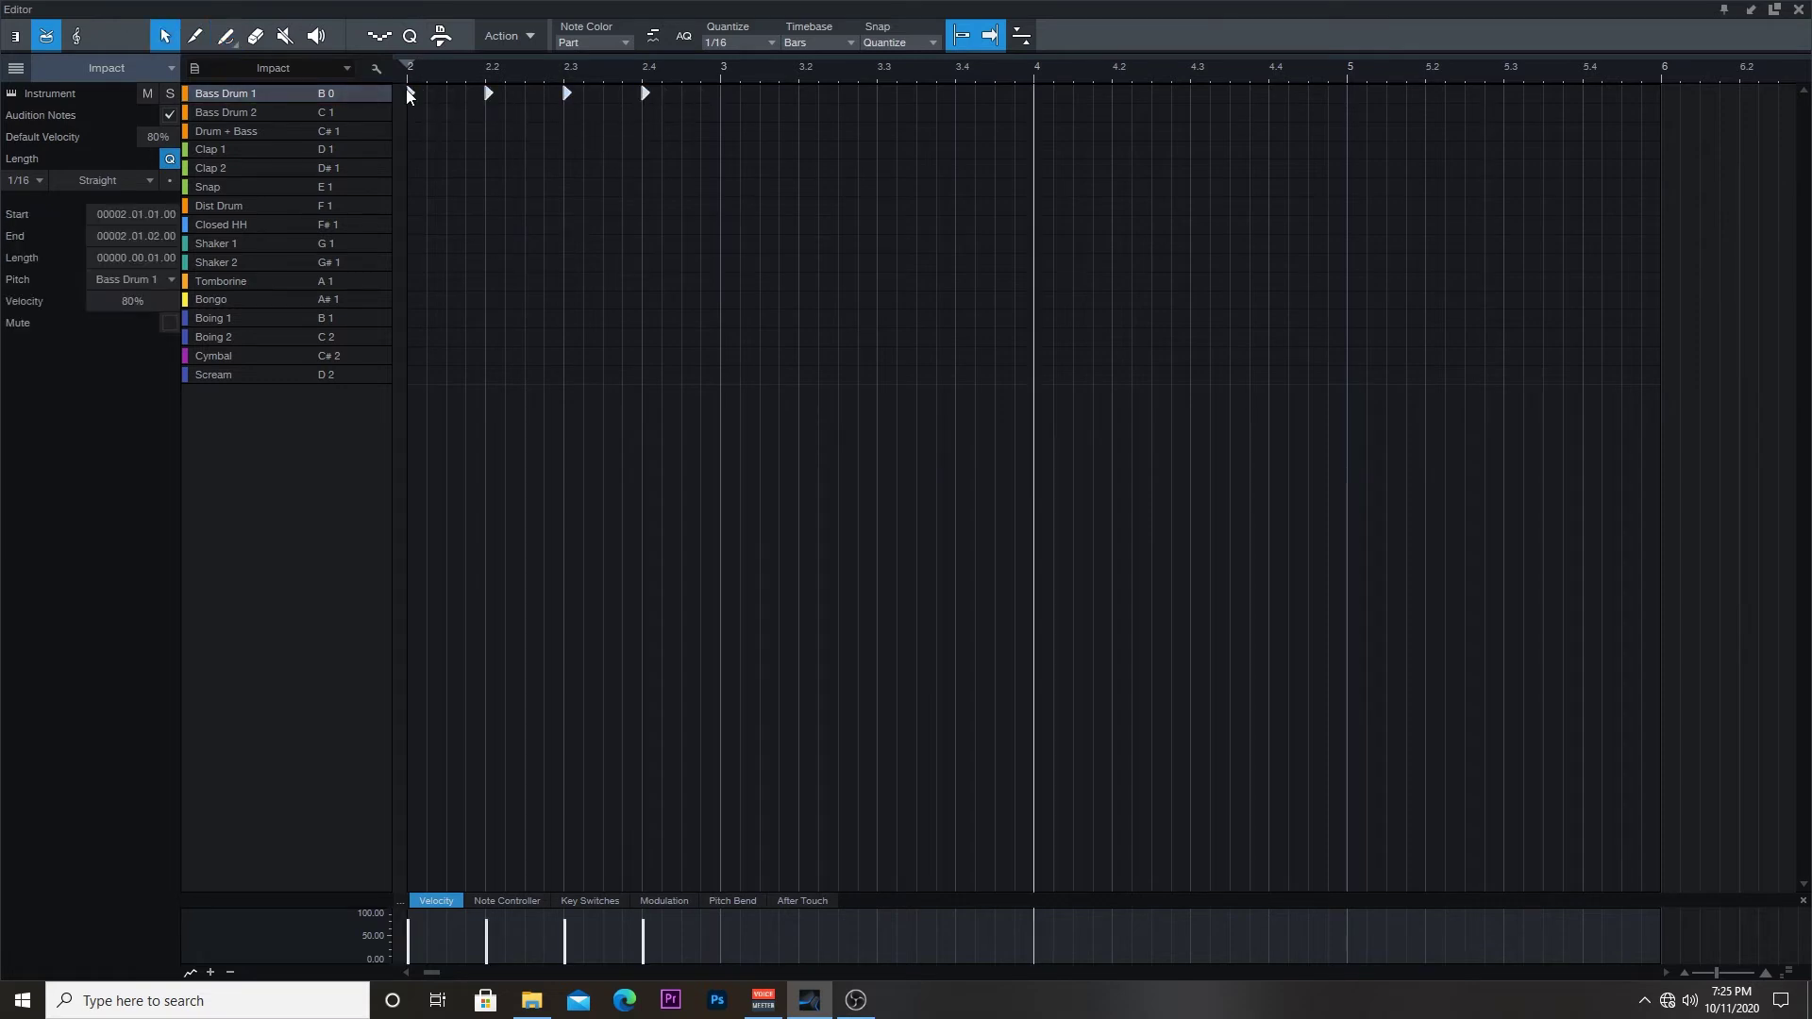
left_click_drag(402, 93, 676, 117)
key("d")
key("d")
key("d")
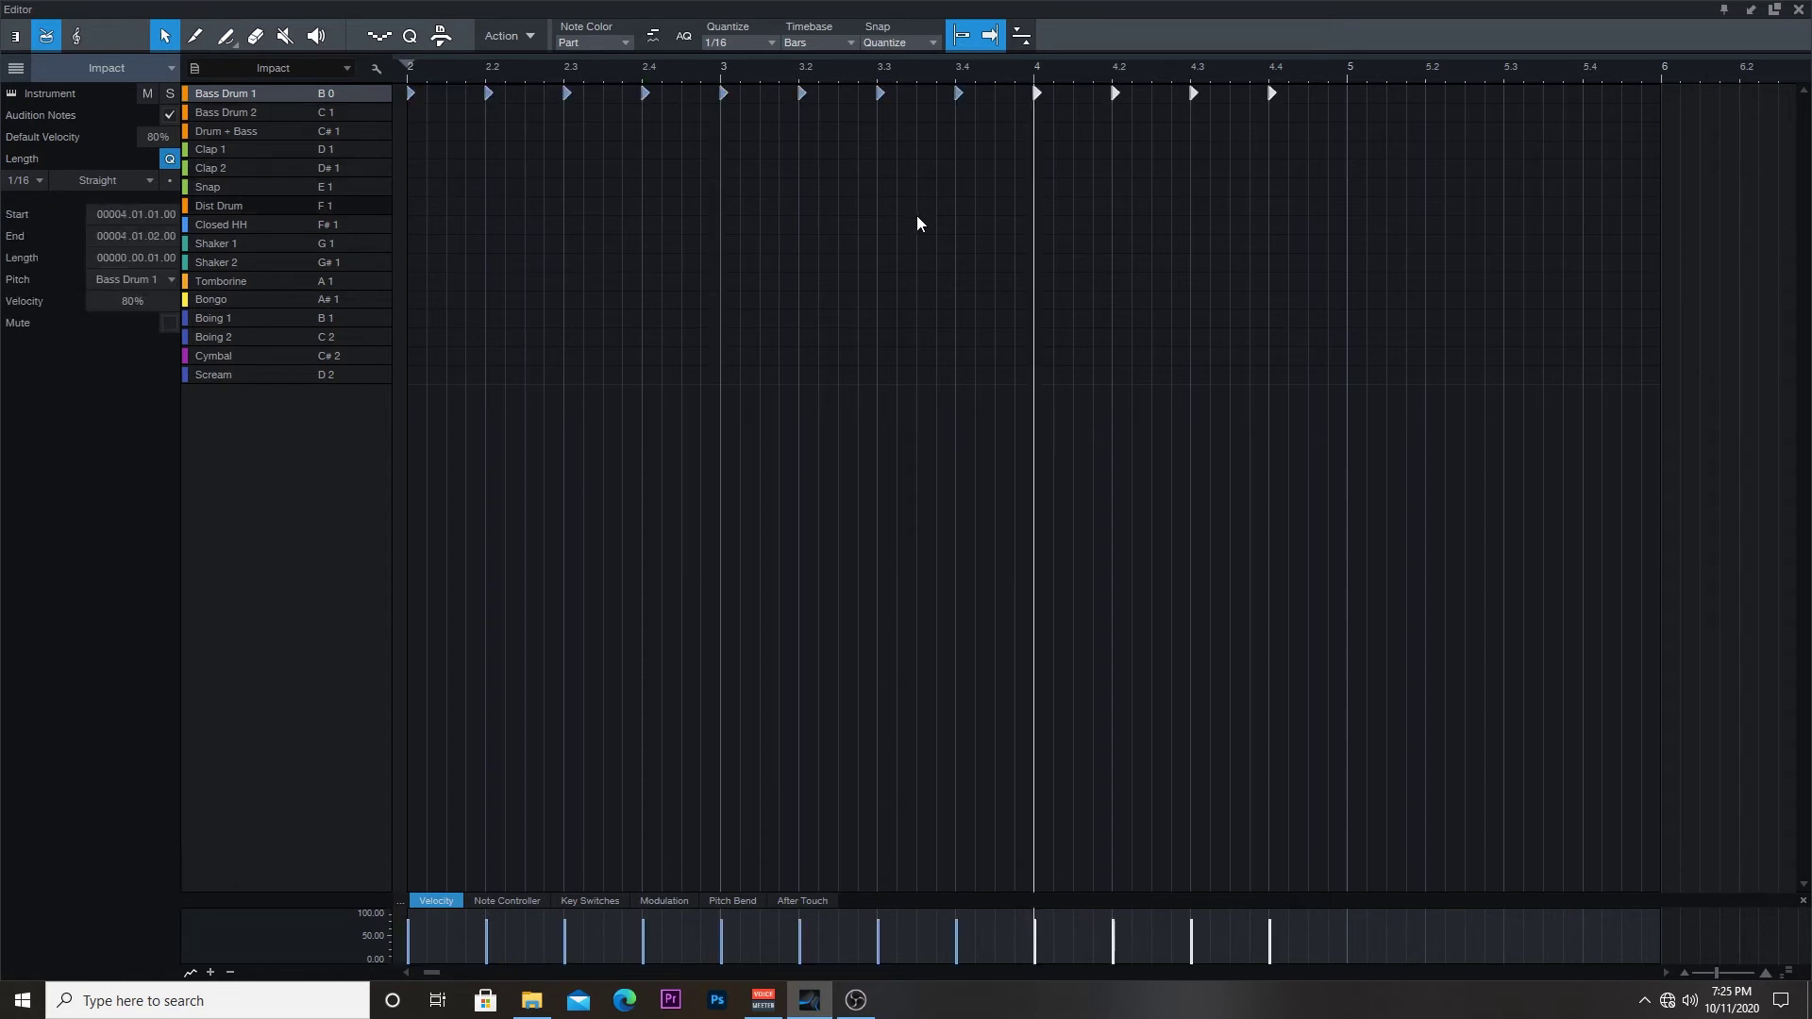
Step: Audition the Drum + Bass, Clap 1, Clap 2 and Snap sounds of the drum kit
left_click(281, 130)
left_click(272, 149)
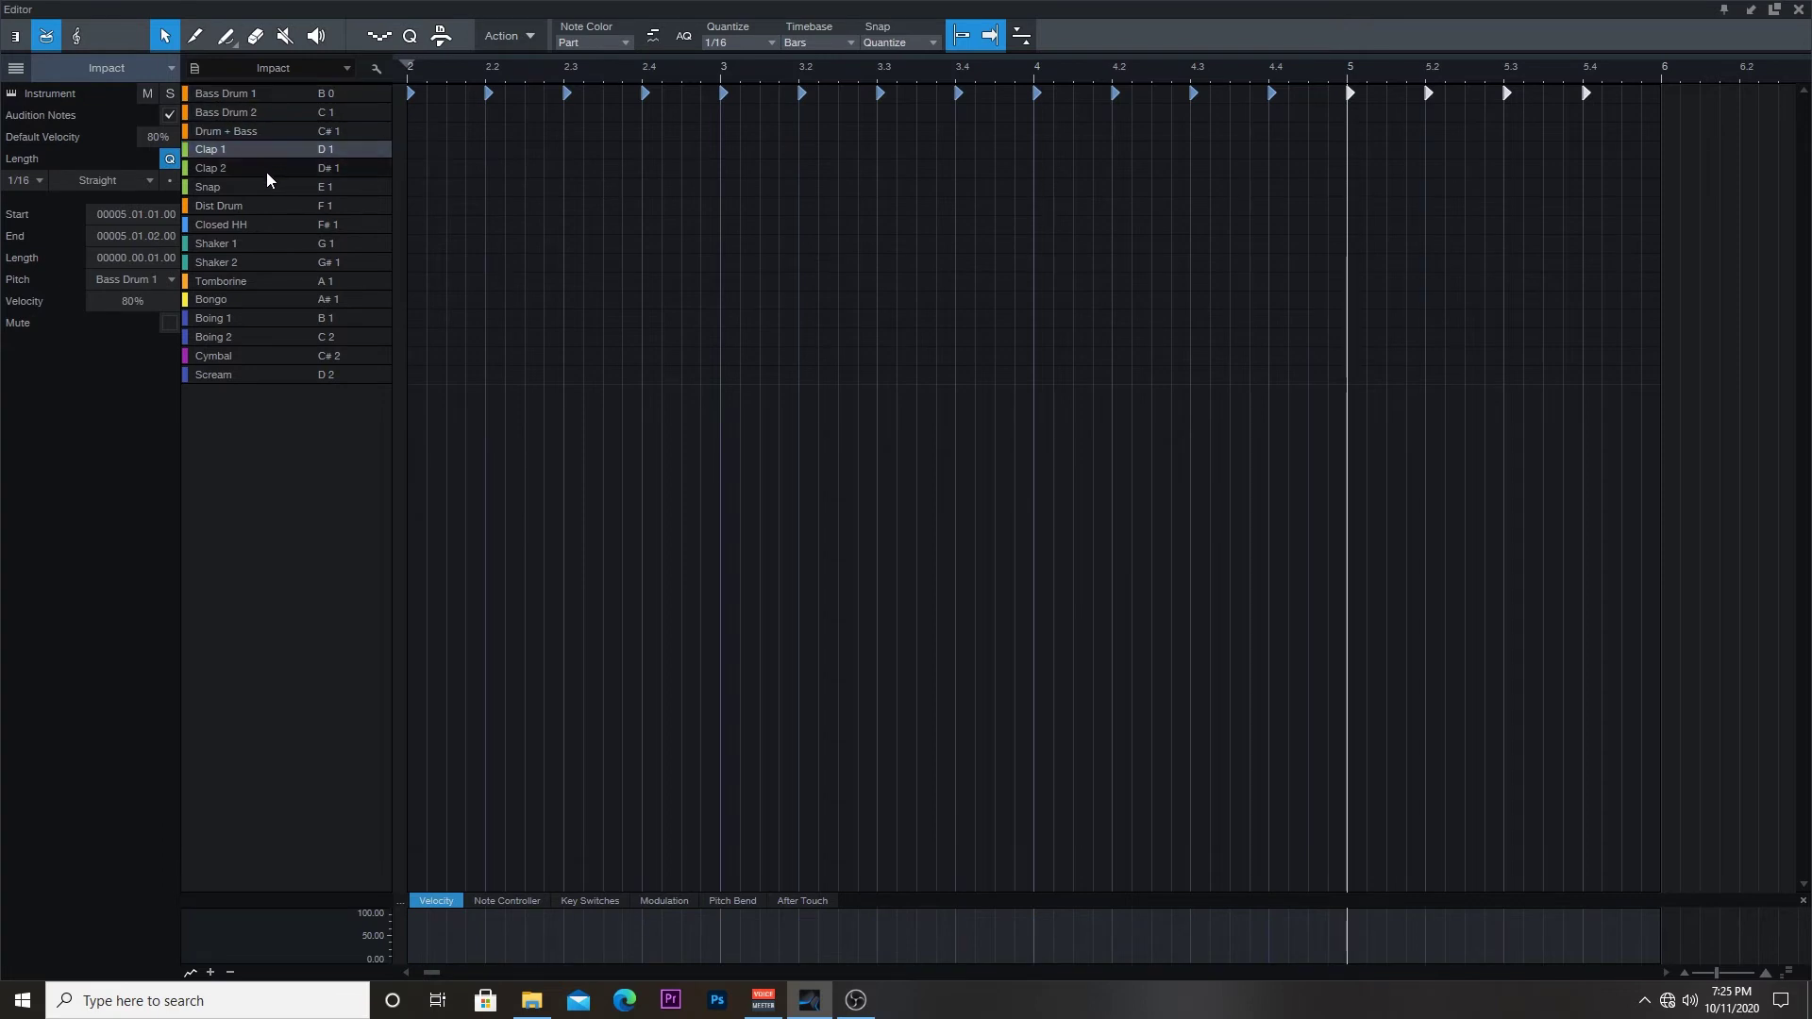
left_click(260, 133)
left_click(255, 170)
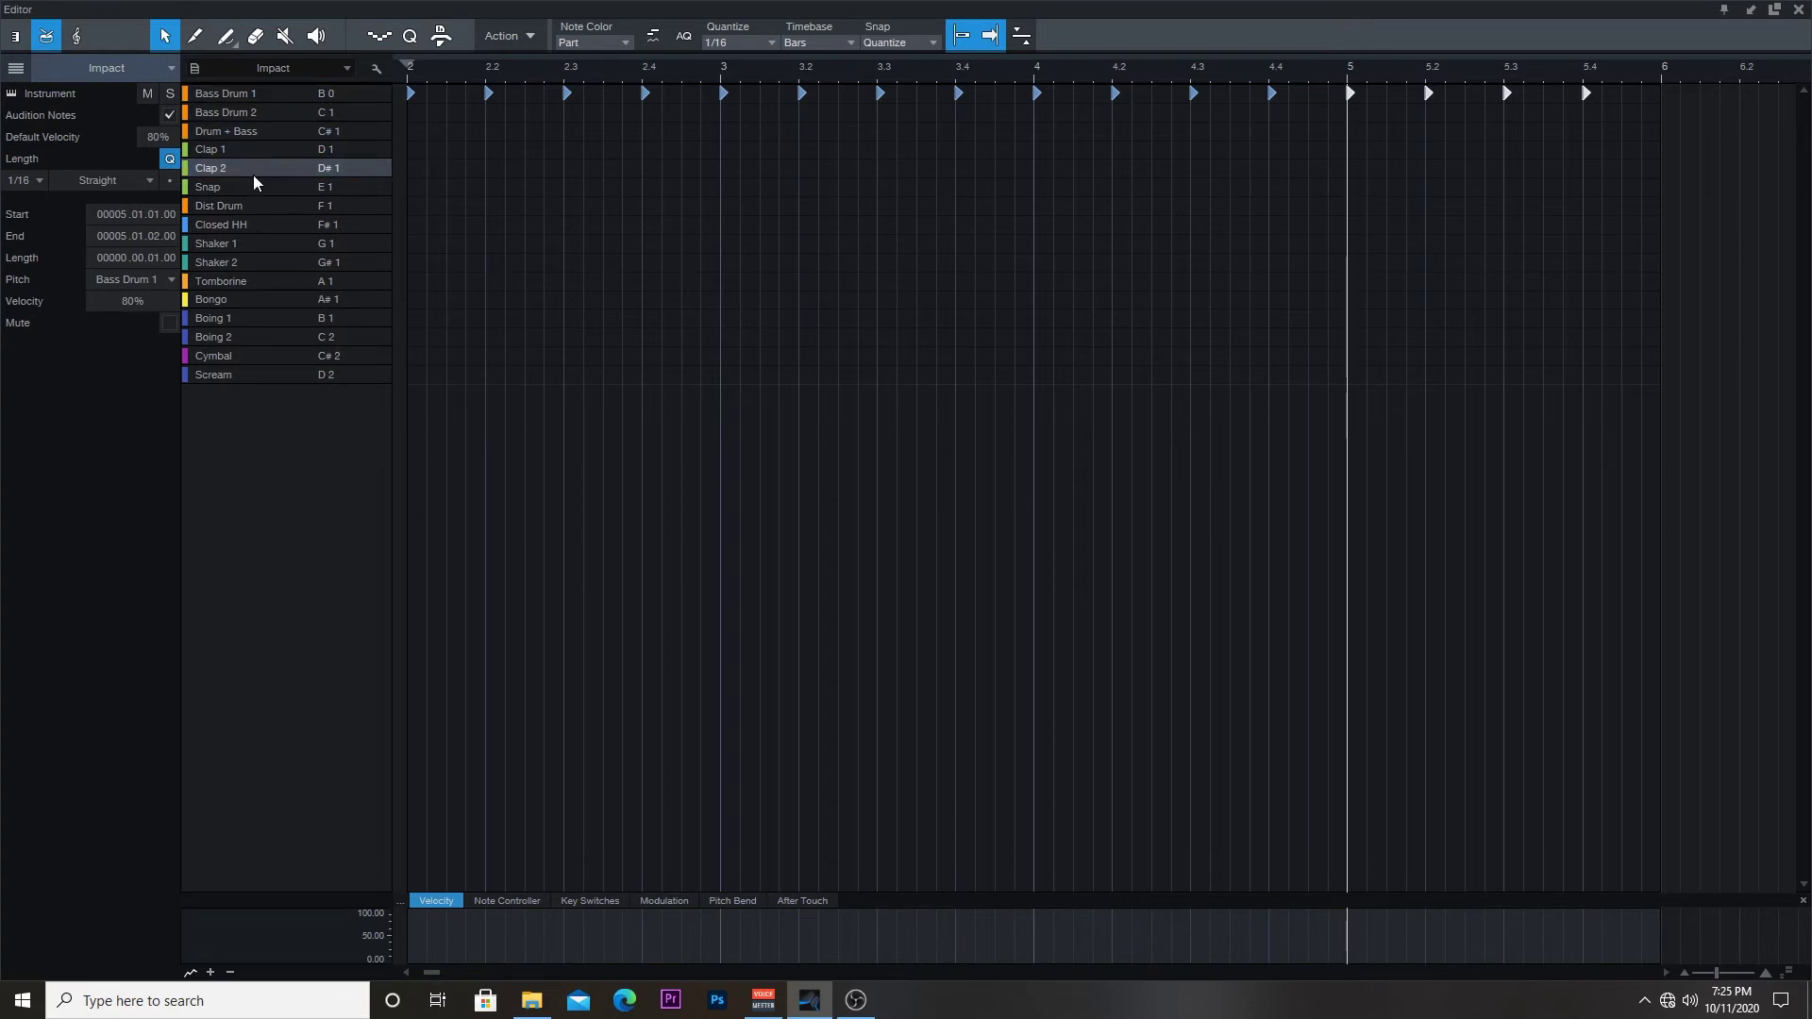
left_click(212, 145)
left_click(207, 185)
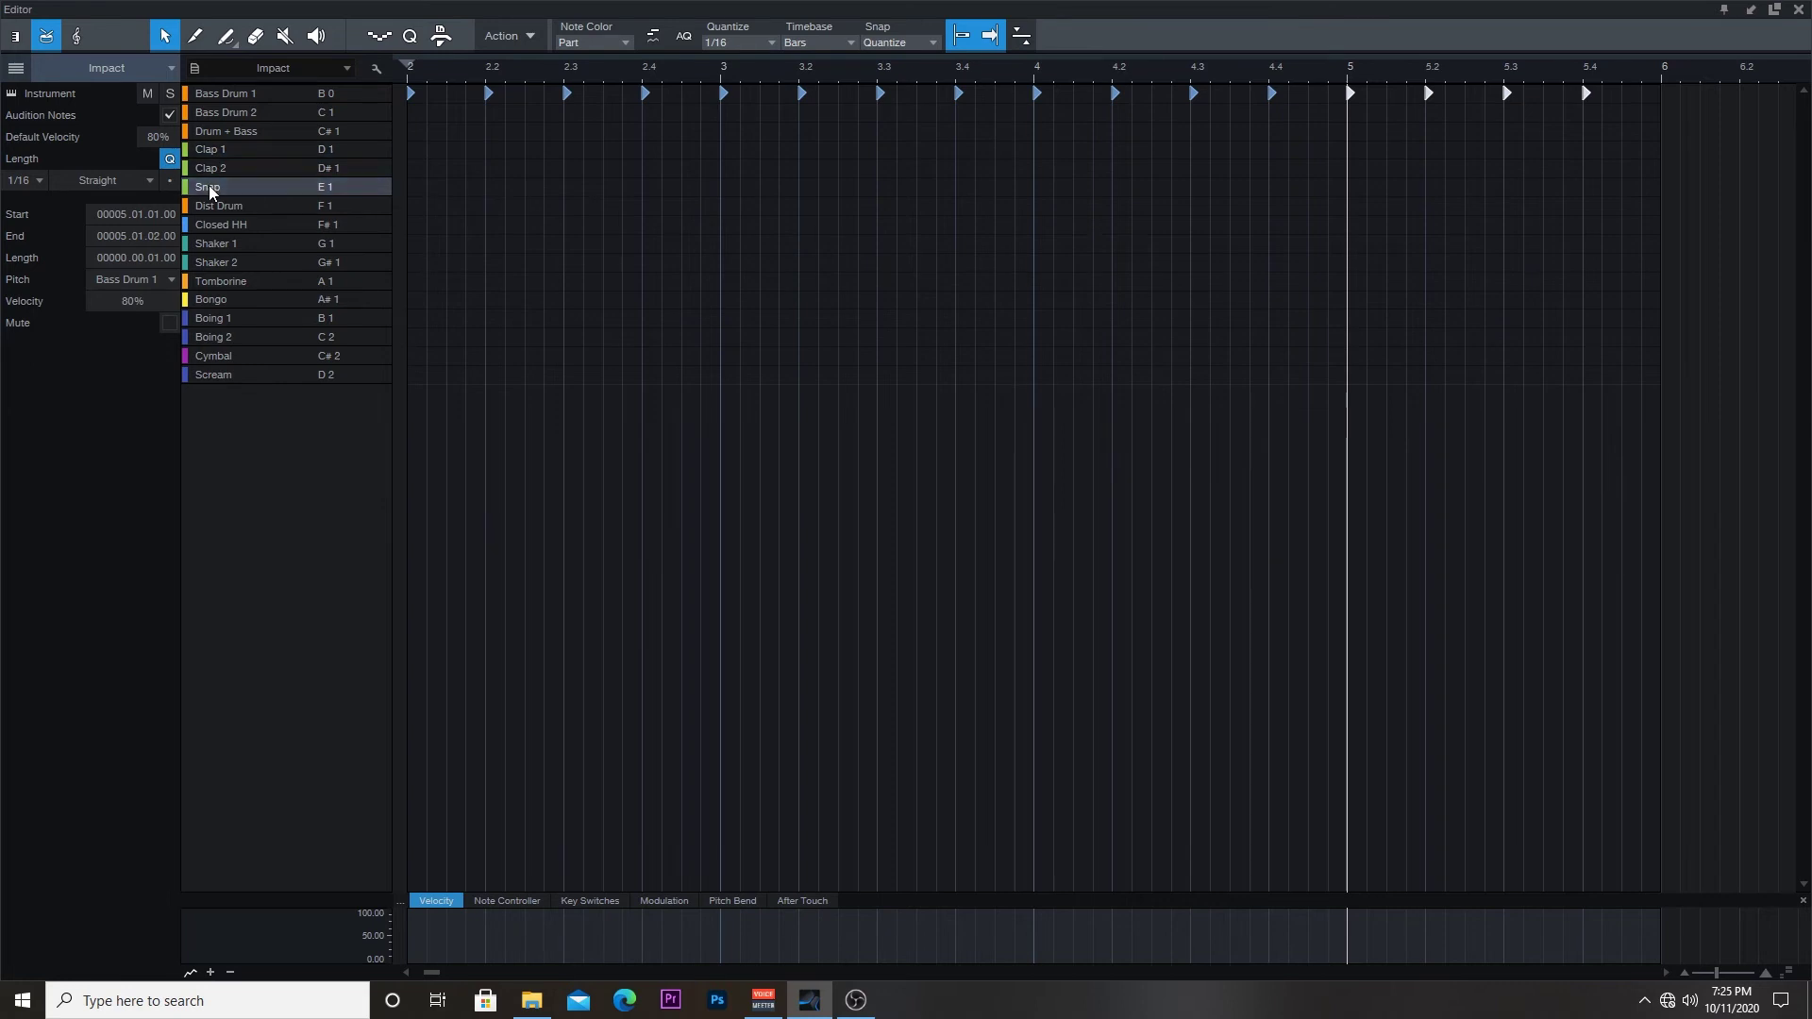
Step: Place Snap hits on beats 2 and 4 of bars 2 through 5, duplicating the bar 2 pair into bars 3 and 4
left_click(488, 187)
left_click(567, 187)
left_click(566, 187)
left_click(643, 187)
left_click_drag(446, 160, 545, 179)
left_click_drag(657, 196, 651, 190)
key("d")
key("d")
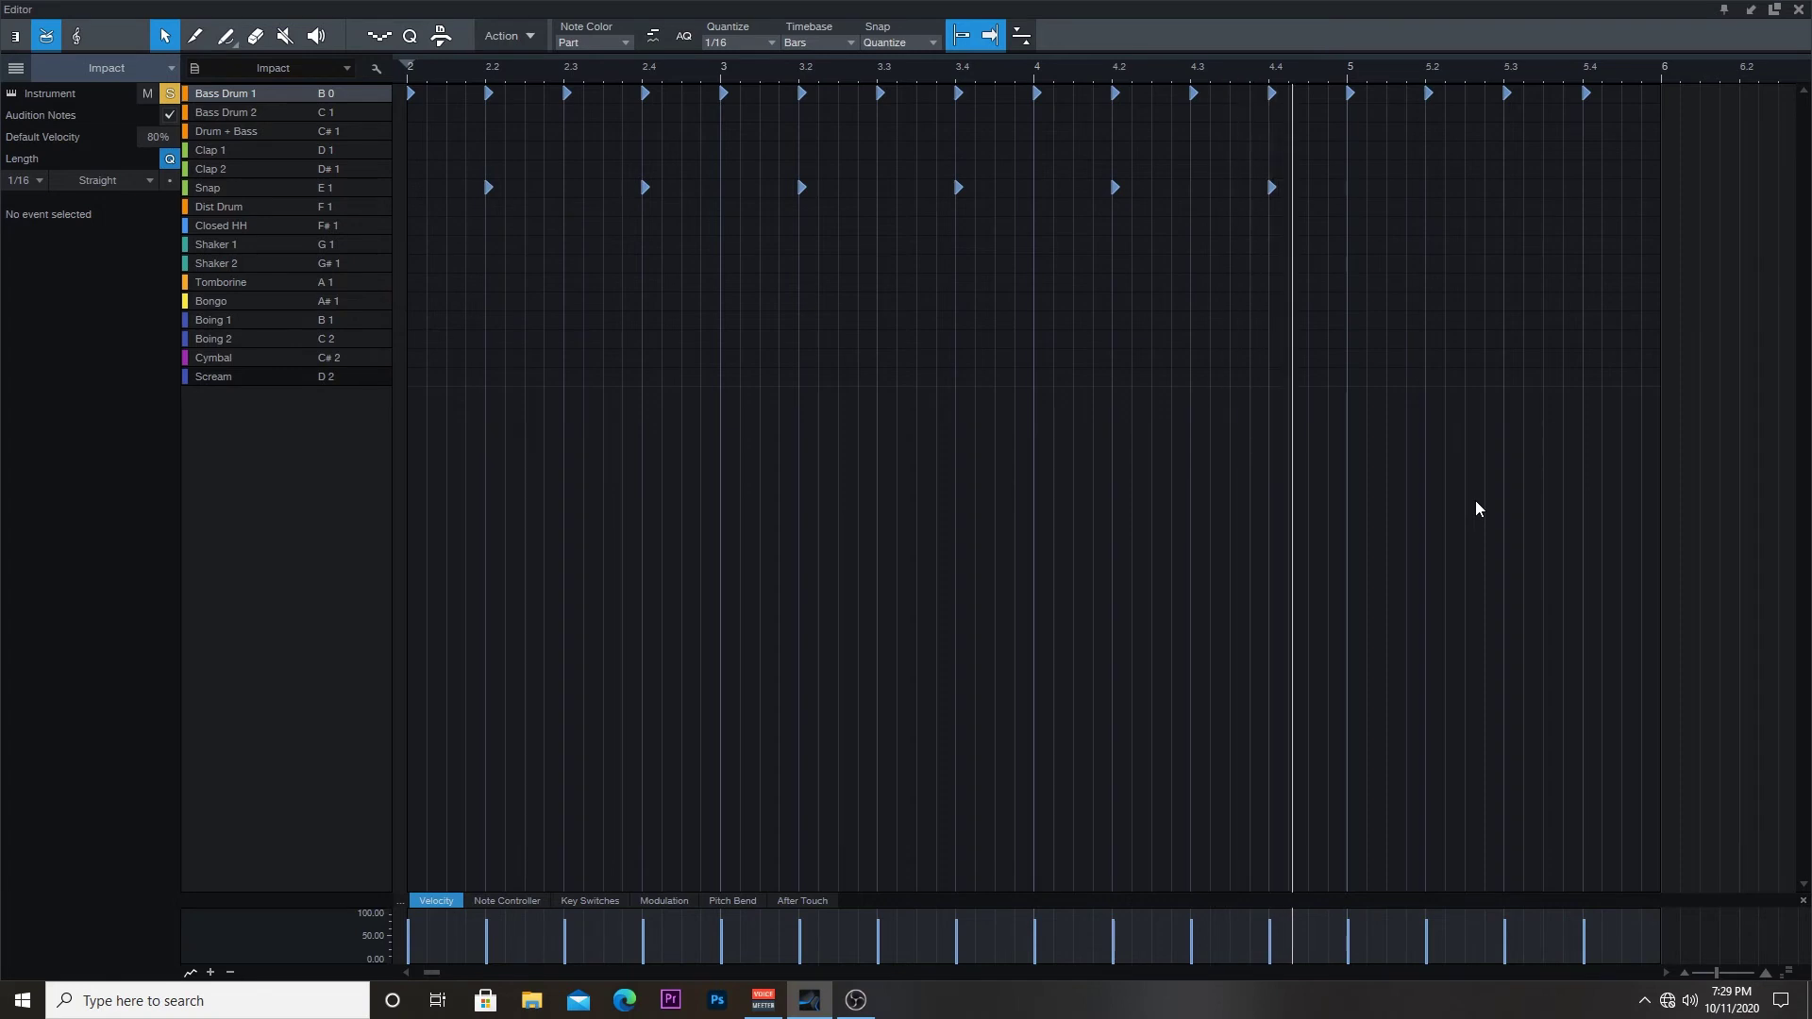
double_click(1427, 188)
double_click(1588, 188)
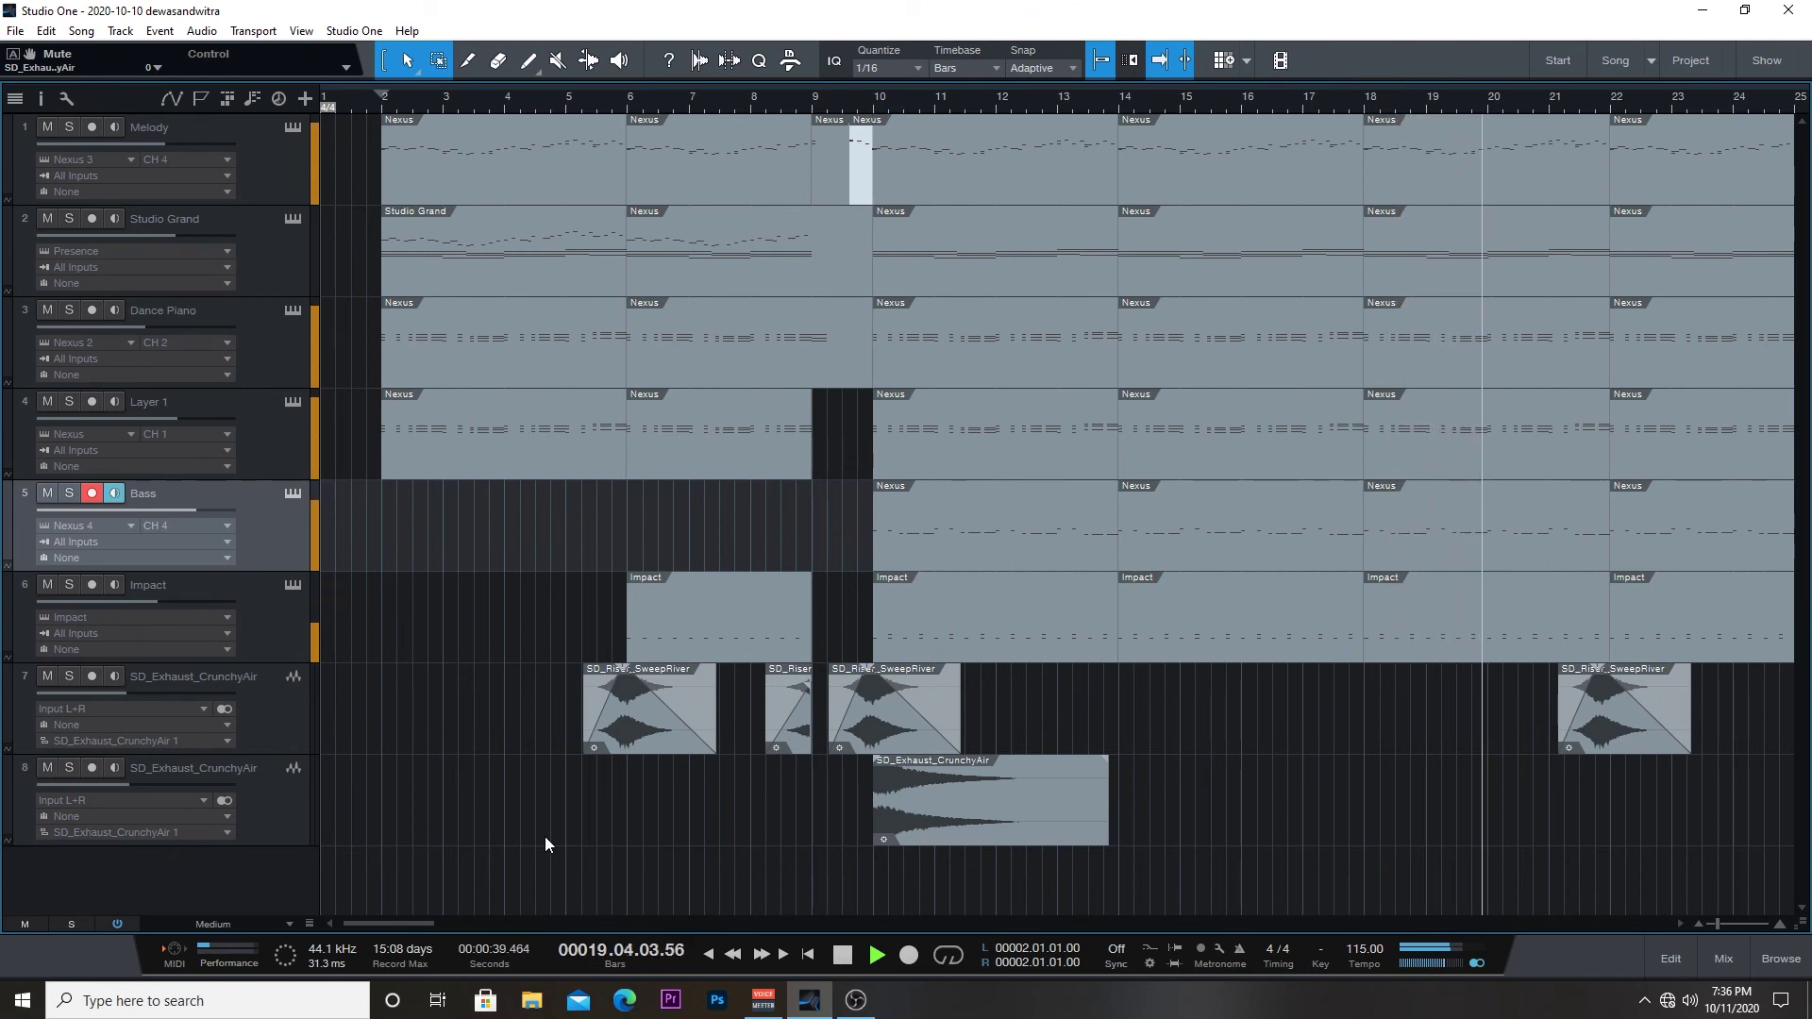
Step: Review the finished arrangement during playback, following the tracks along the timeline to the end of the parts at bar 38
scroll(627, 816, "right", 5)
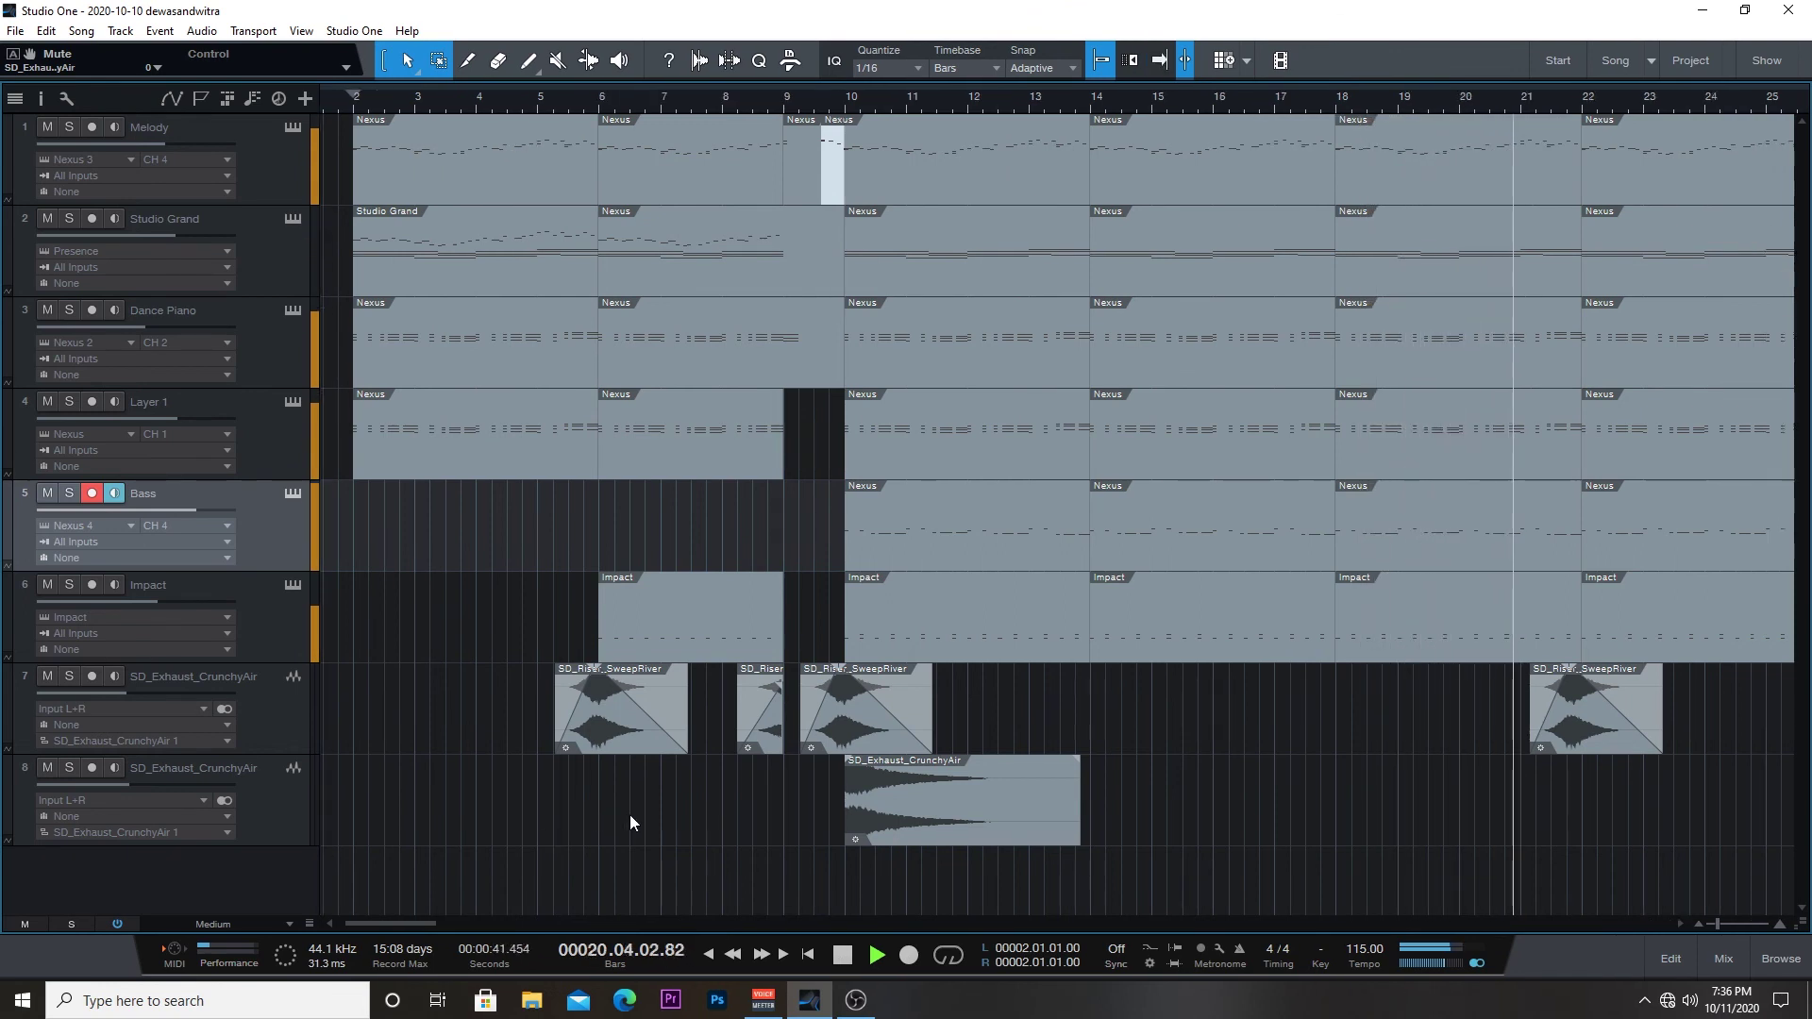
scroll(631, 814, "right", 3)
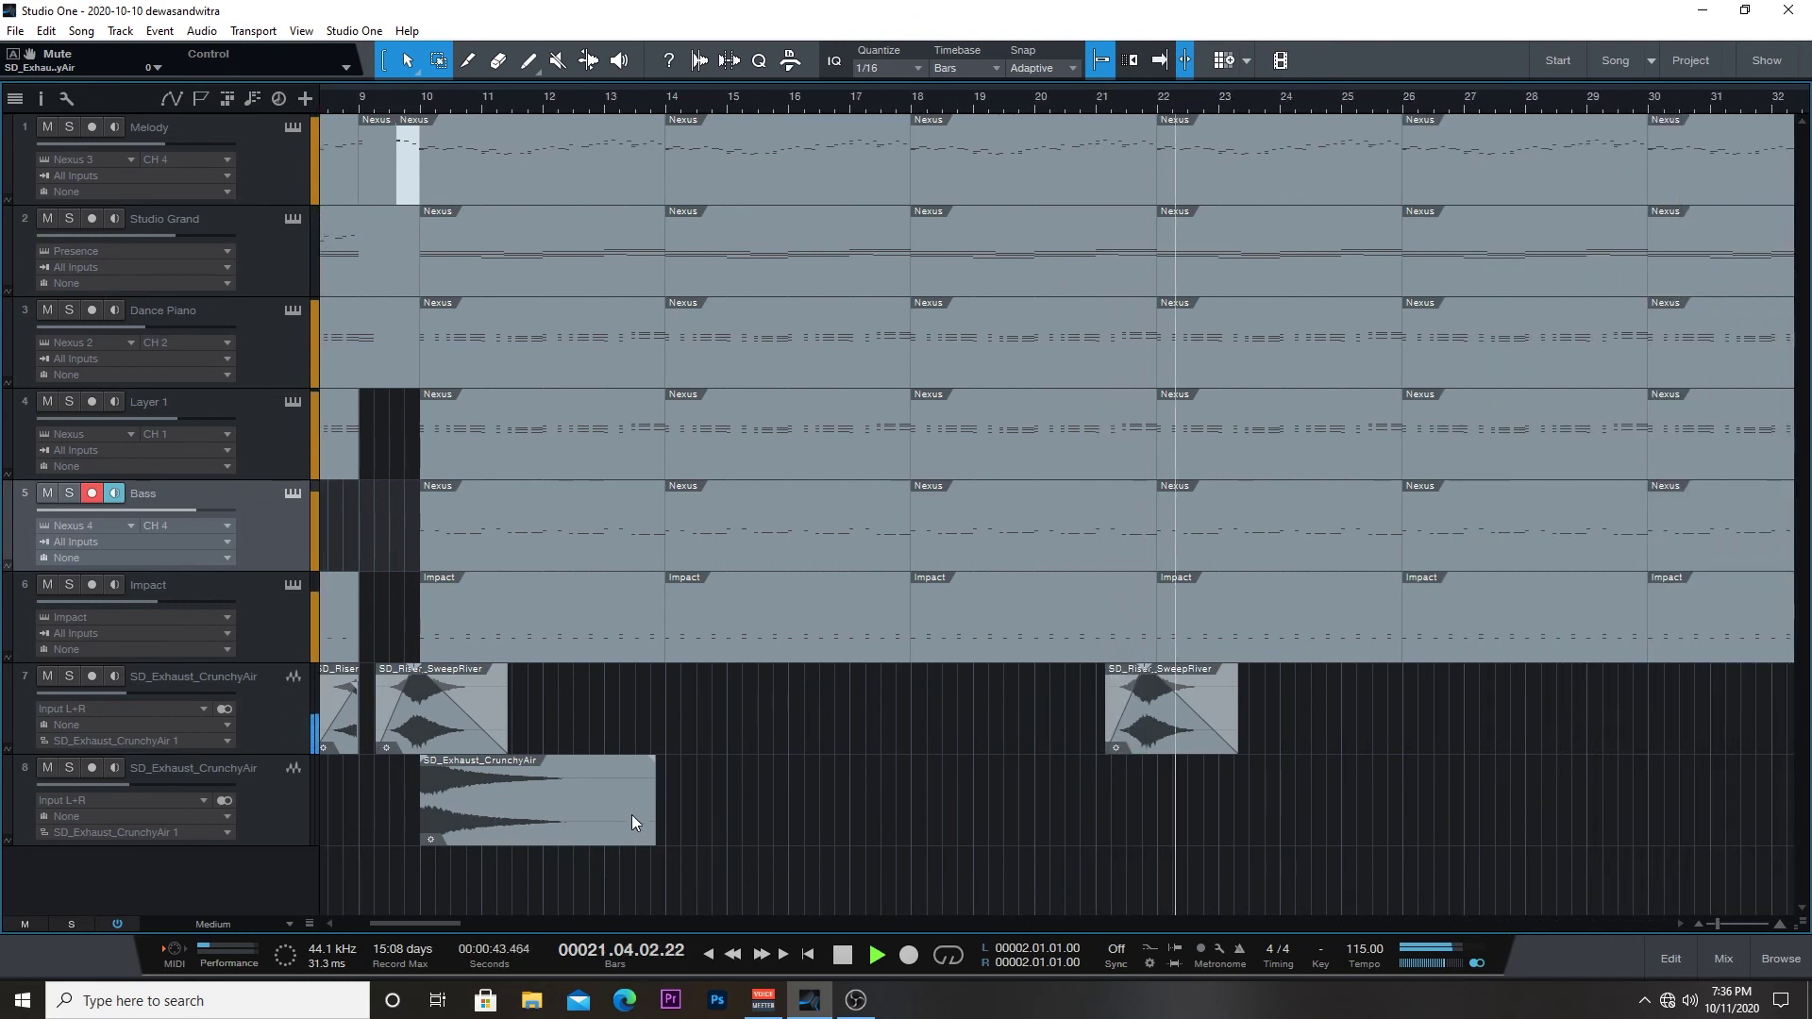
scroll(632, 814, "right", 3)
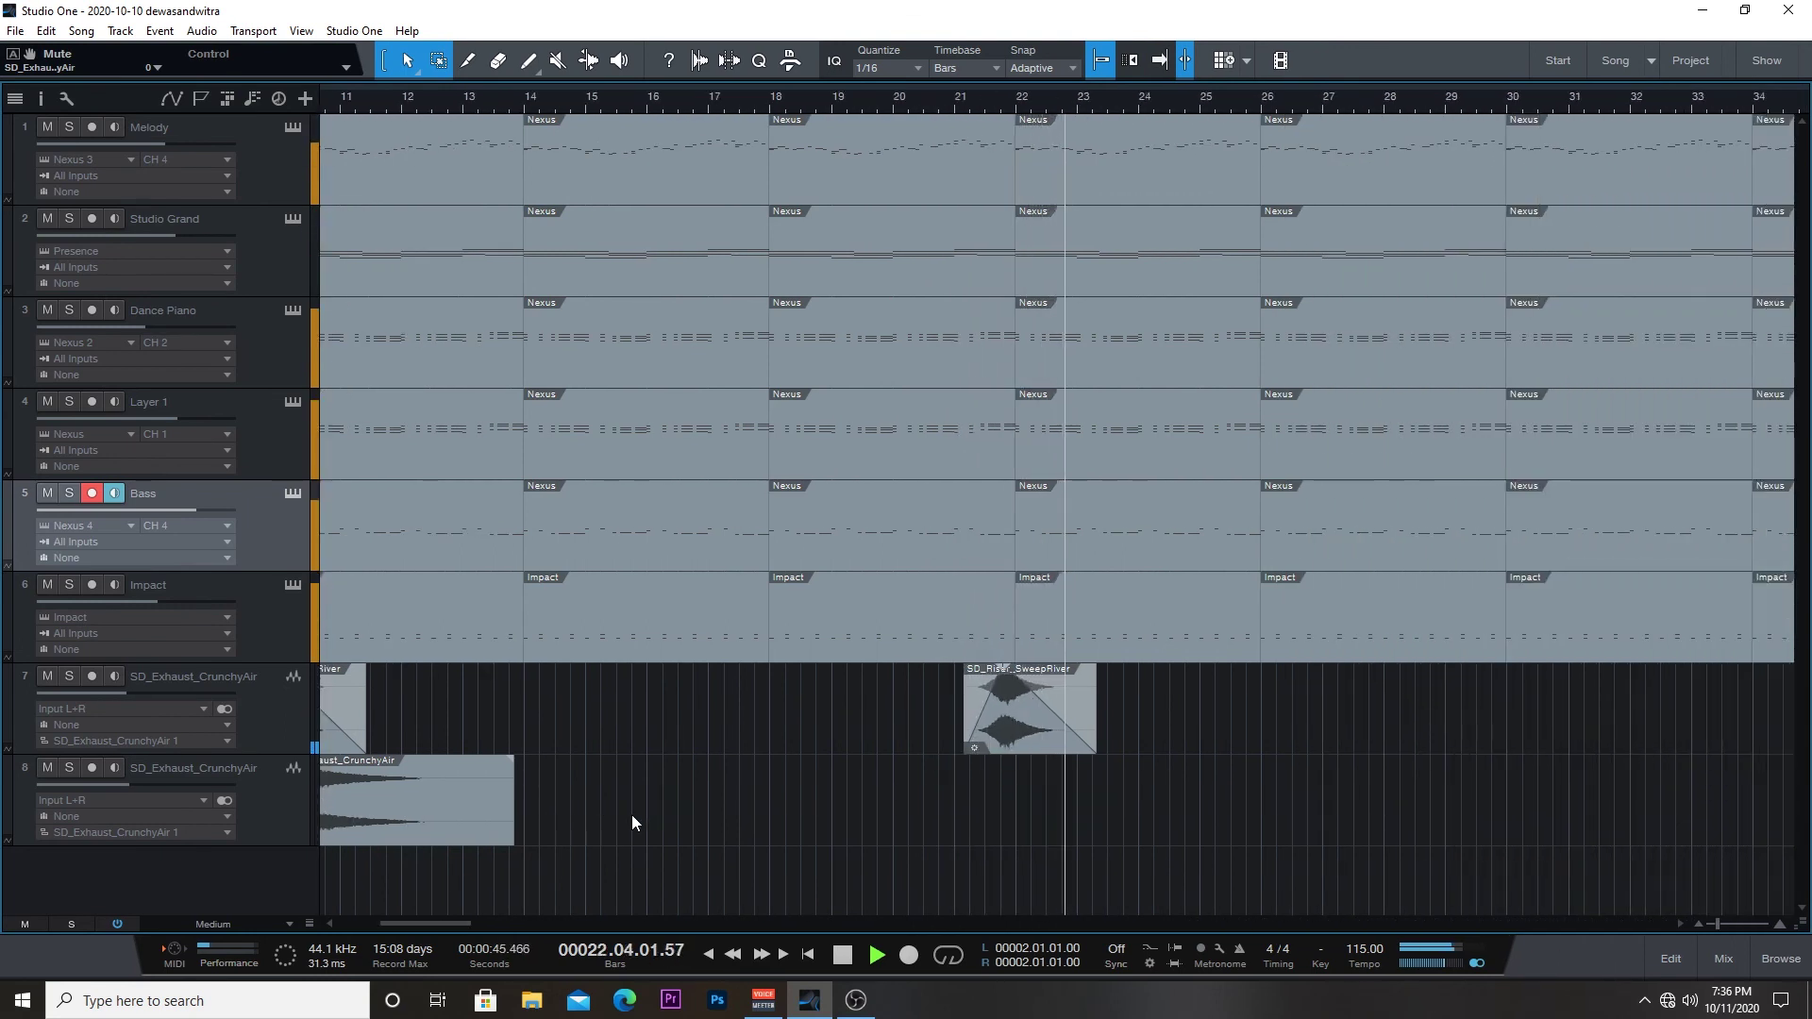
scroll(632, 814, "right", 3)
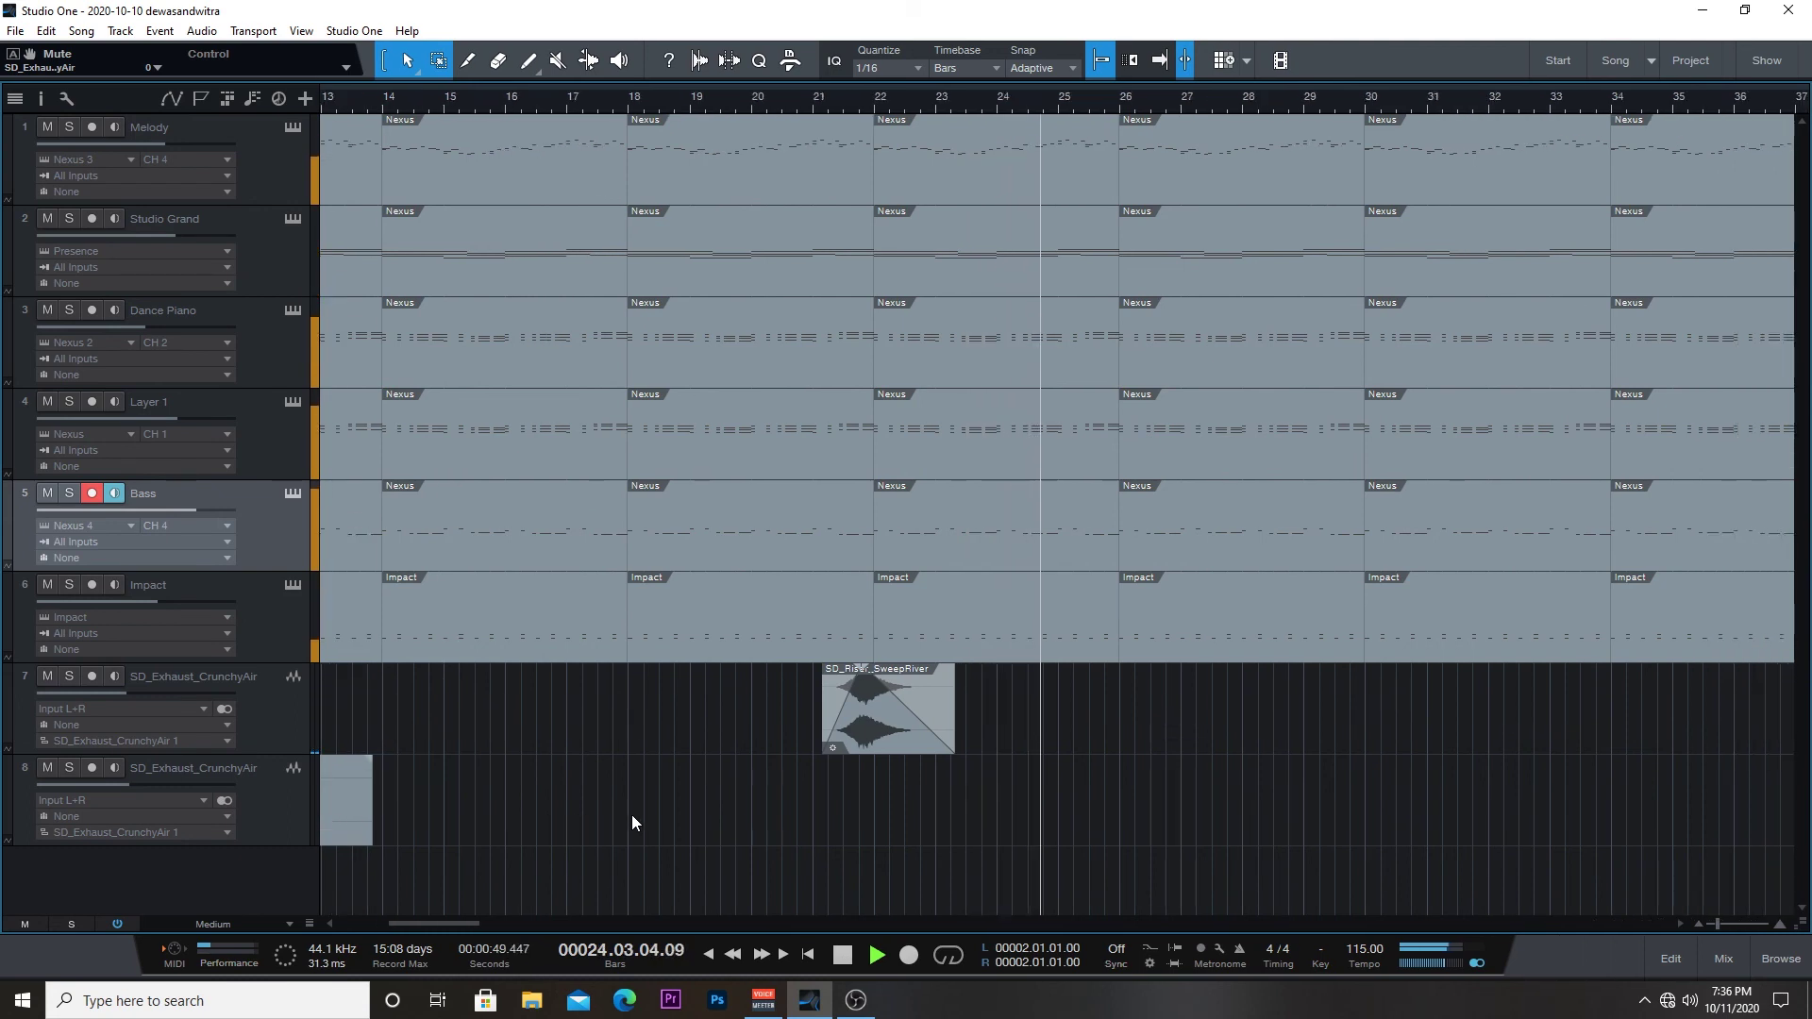
scroll(632, 813, "right", 2)
scroll(631, 814, "right", 2)
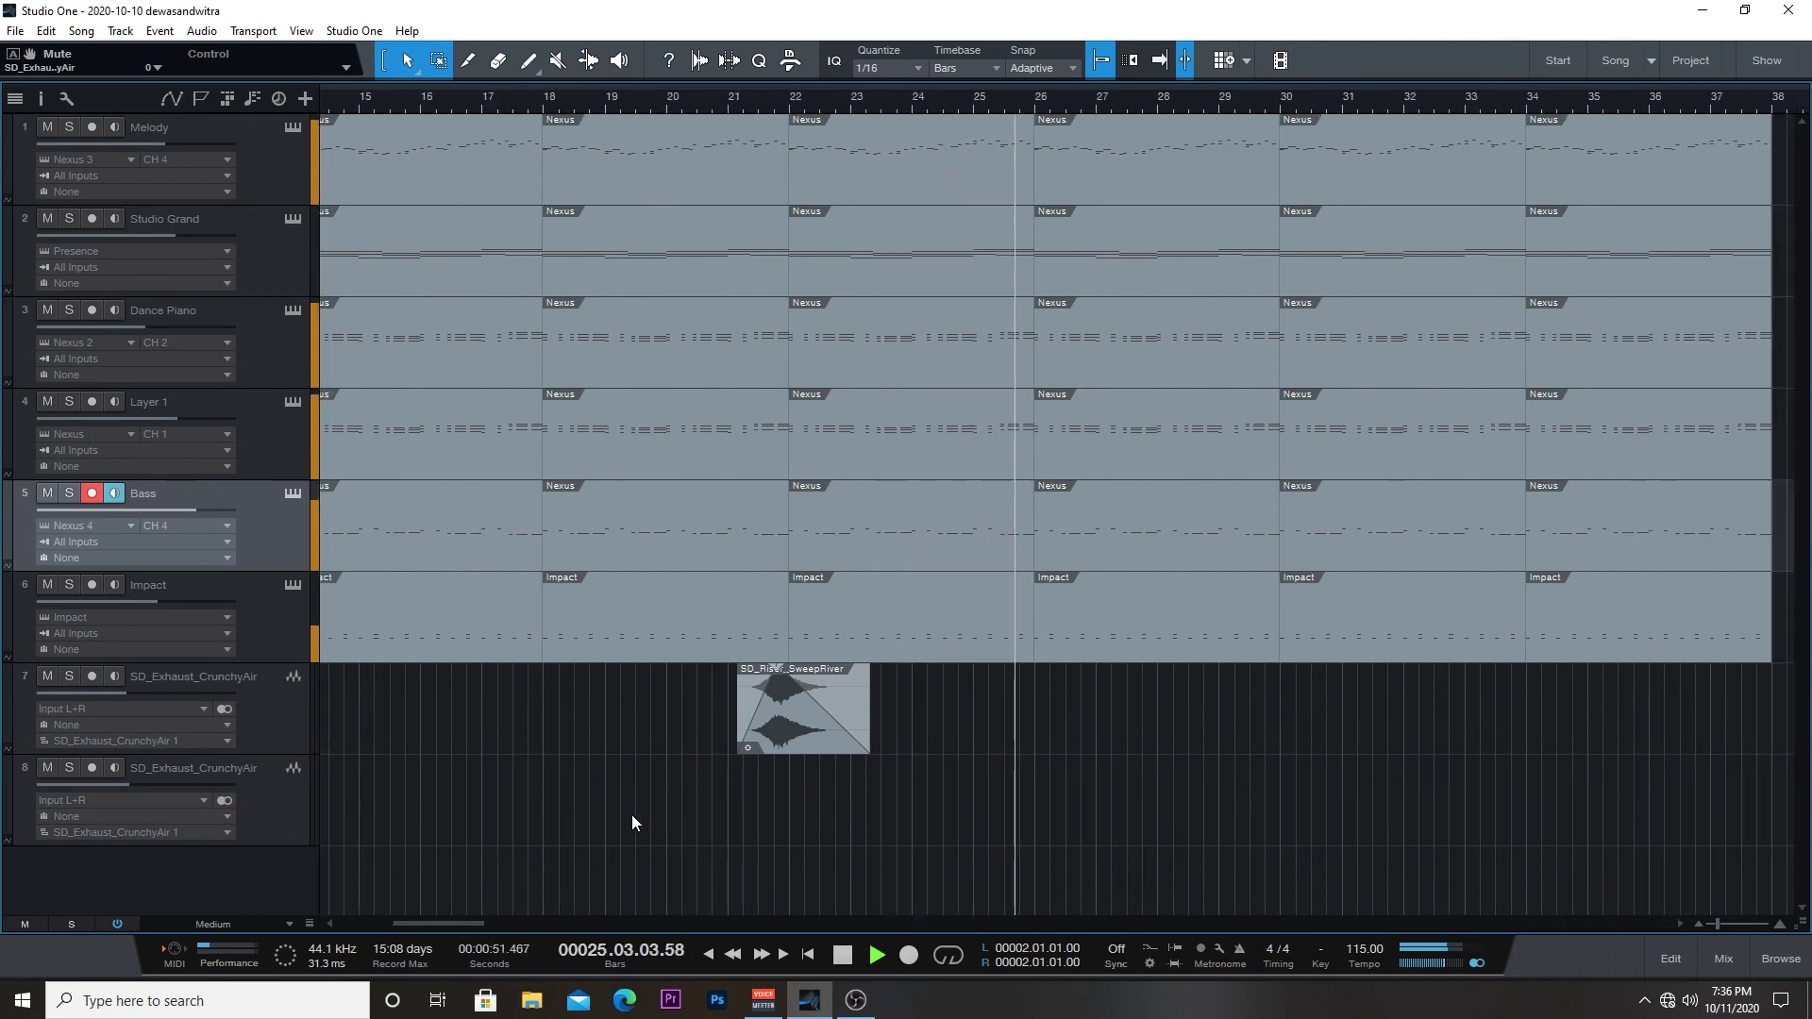
scroll(632, 813, "left", 1)
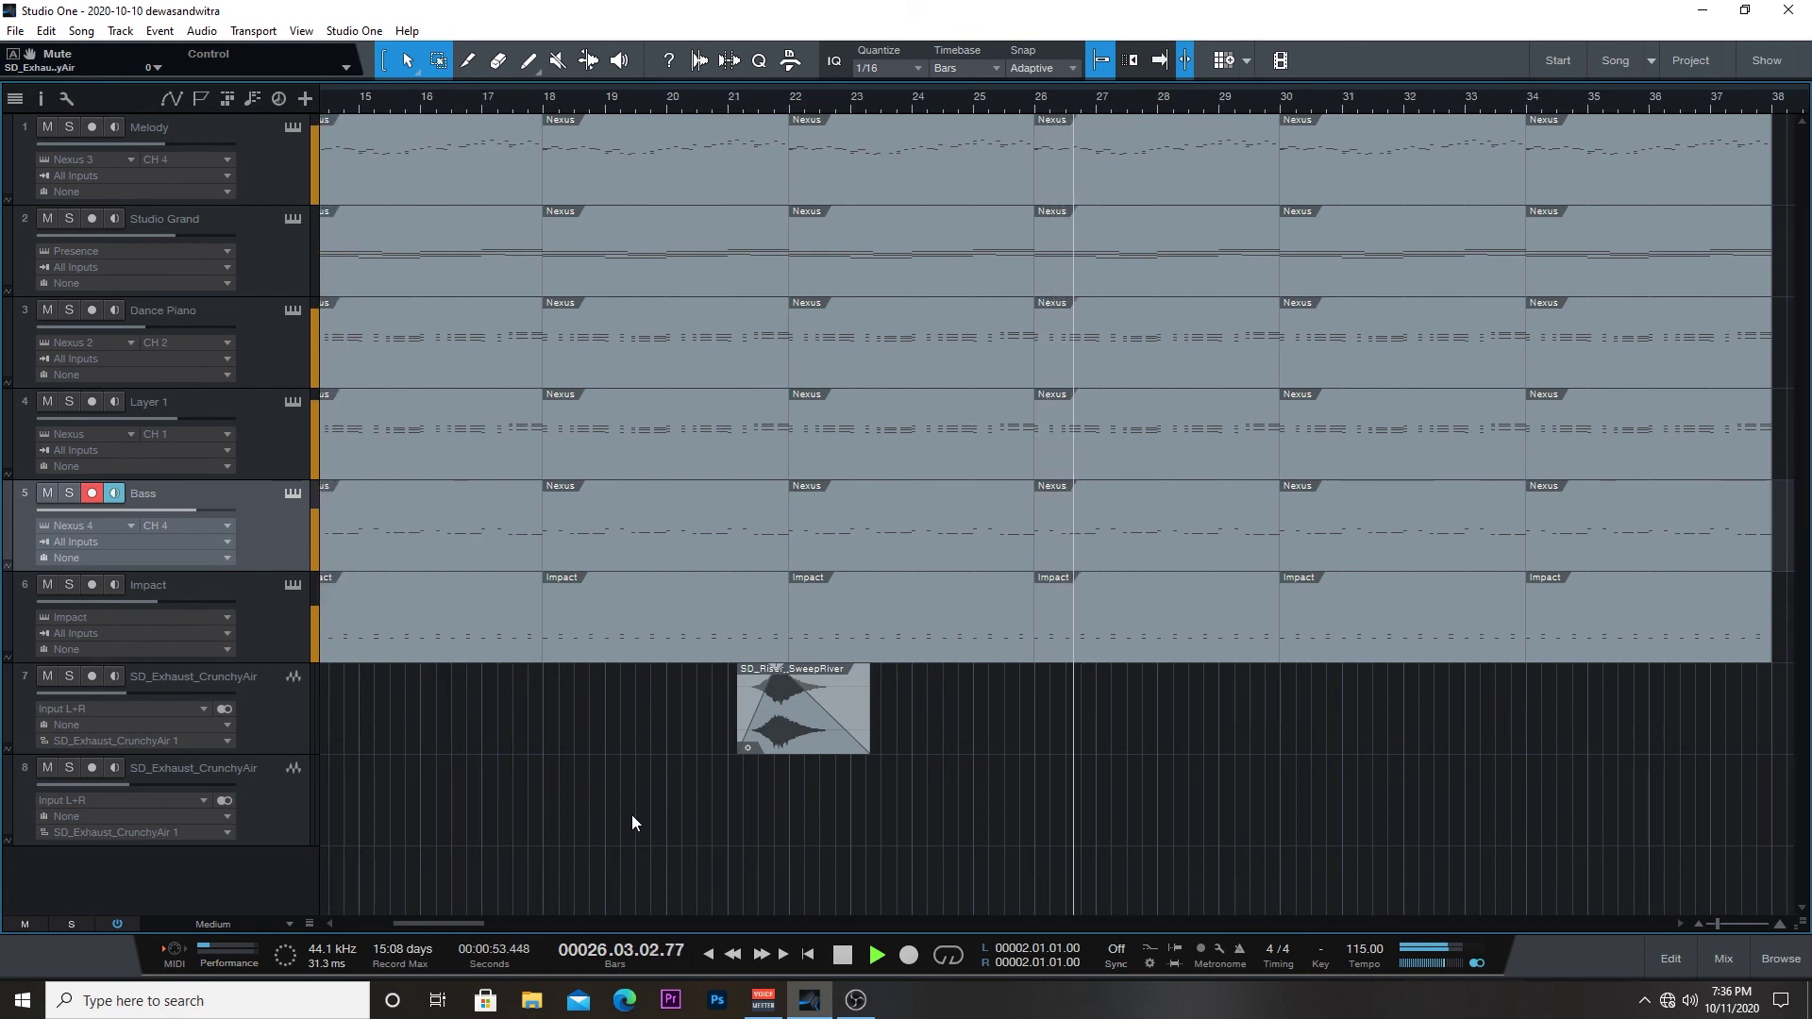